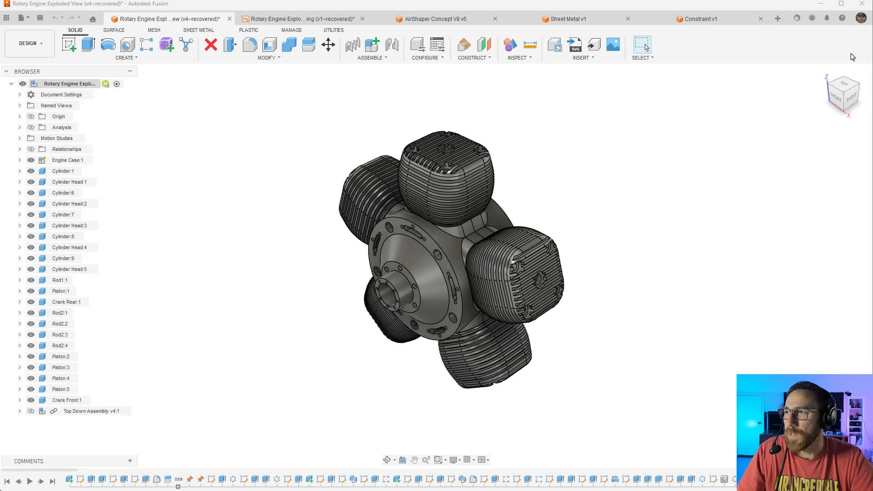
pyautogui.click(842, 20)
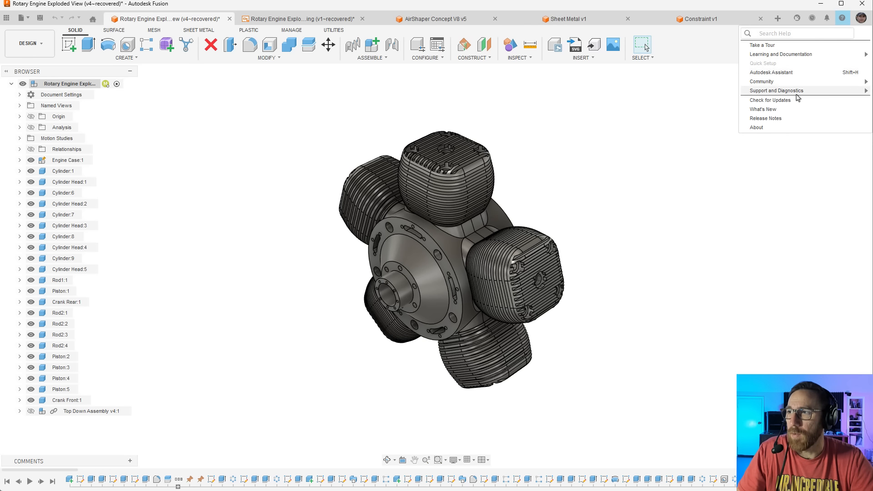
pyautogui.click(661, 129)
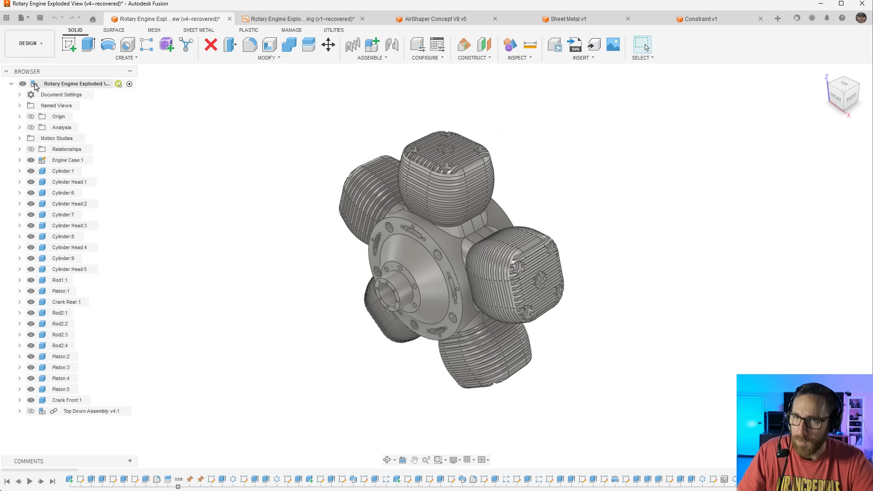
# Examine the contents of the Cylinder:1 component, including its bodies, and collapse it again
pyautogui.click(19, 171)
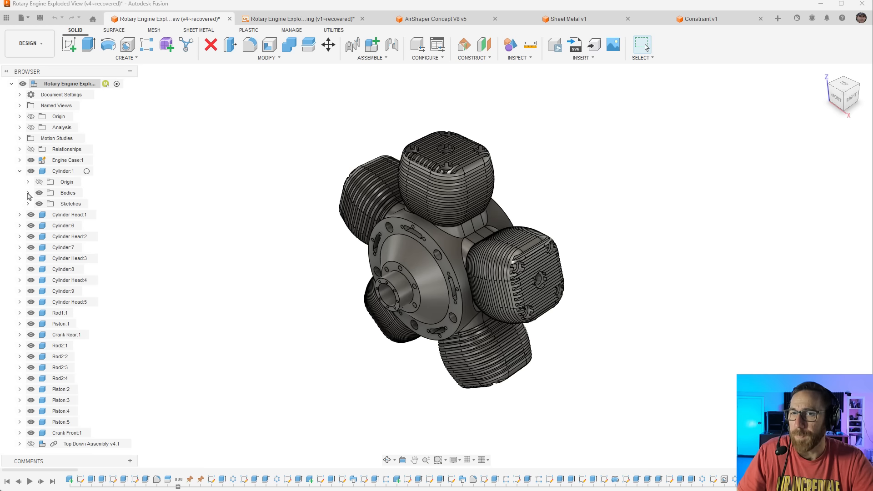
pyautogui.click(28, 194)
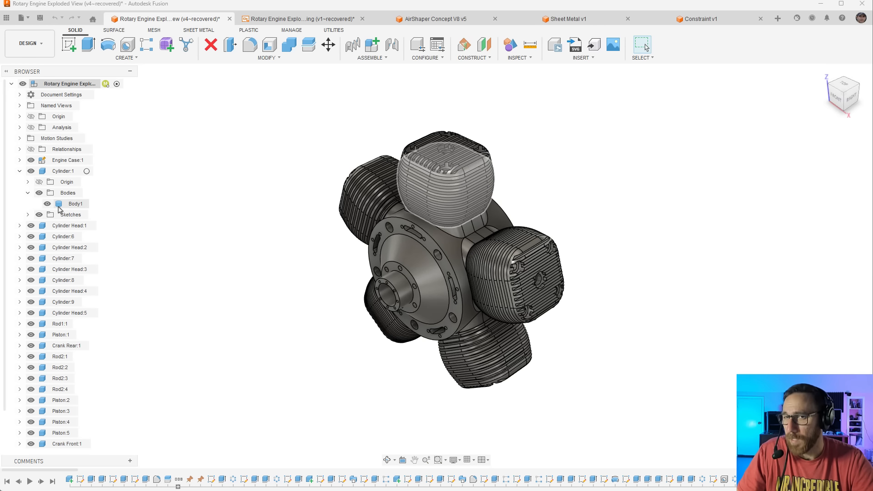
pyautogui.click(27, 194)
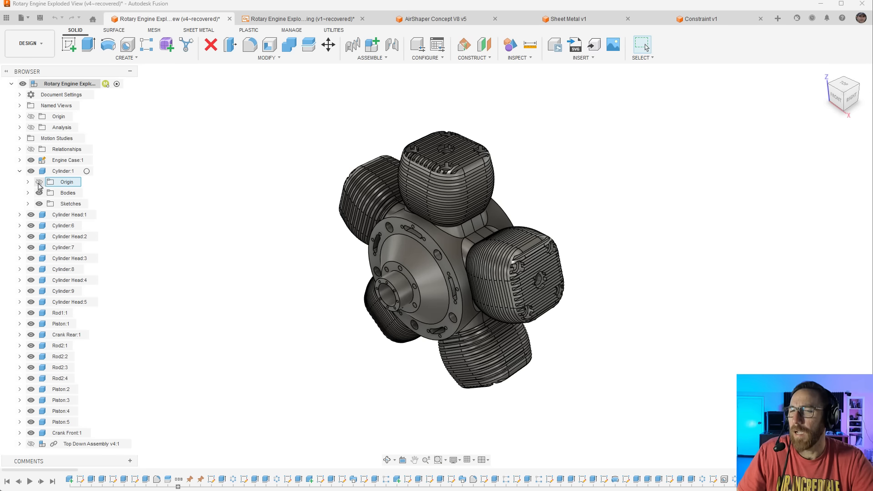
pyautogui.click(19, 172)
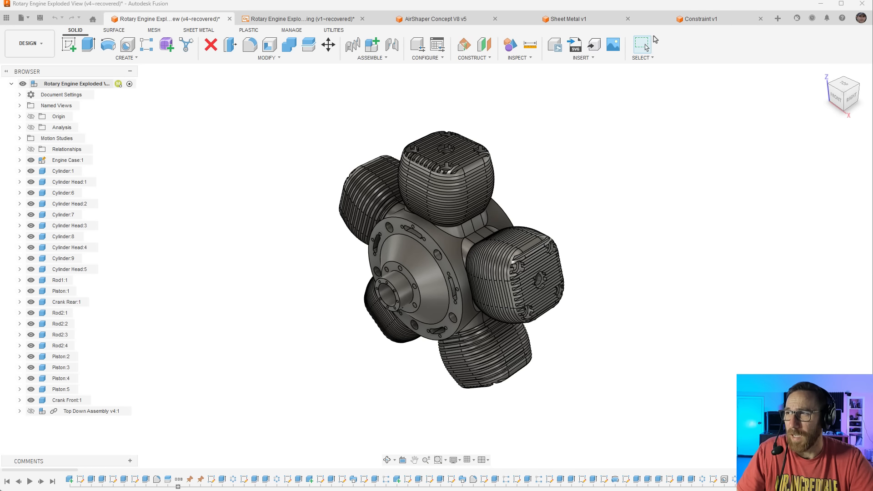
# Maximize the application window
pyautogui.click(842, 3)
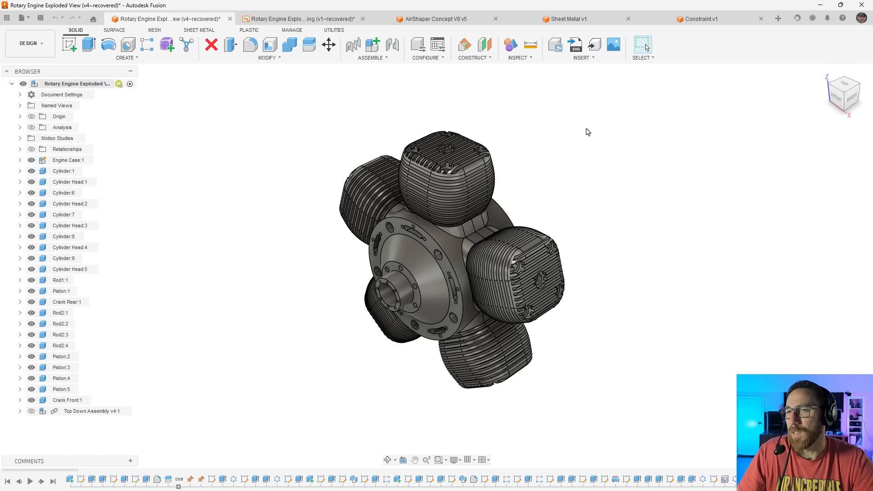
pyautogui.click(133, 58)
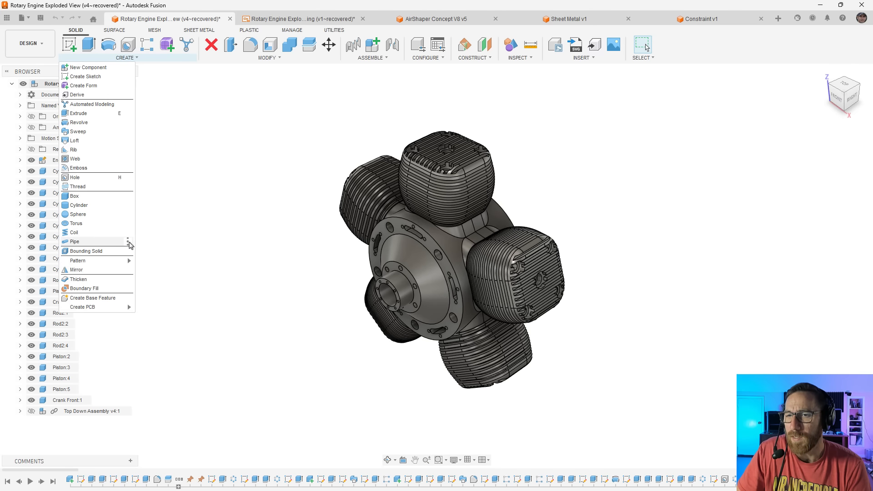
pyautogui.click(127, 242)
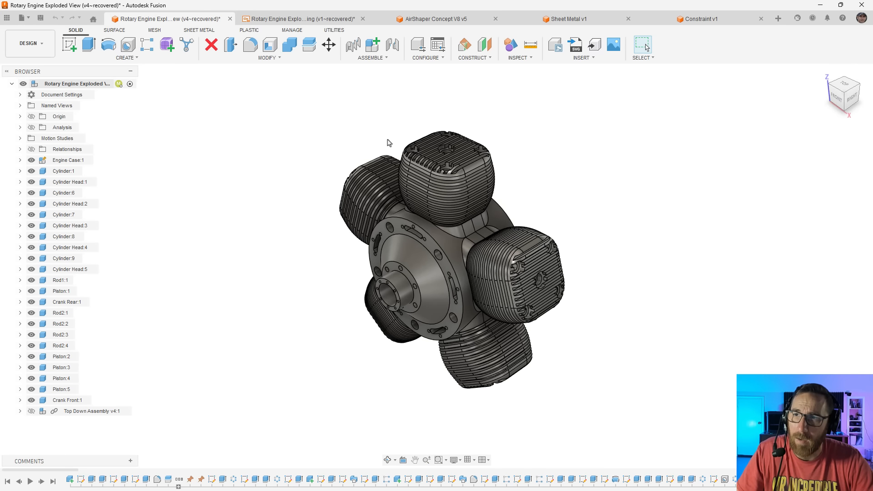
pyautogui.click(385, 60)
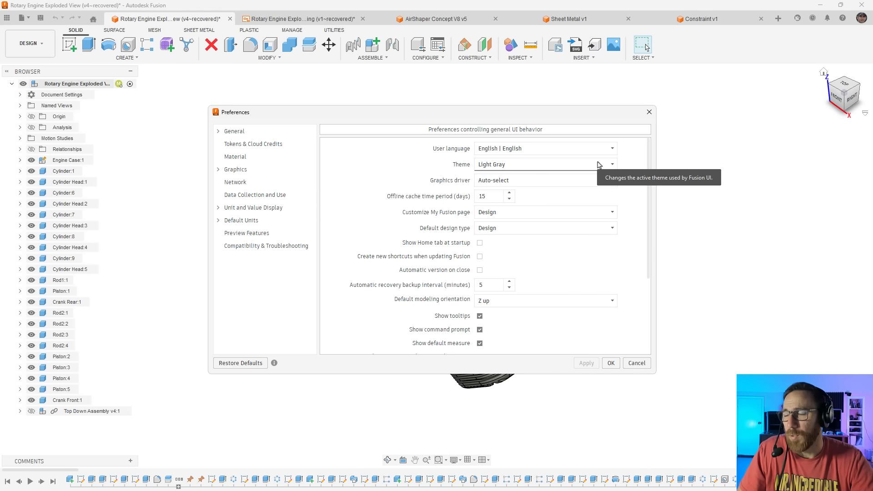
# Set the interface theme to Match Device Theme in the general preferences and apply it
pyautogui.click(600, 167)
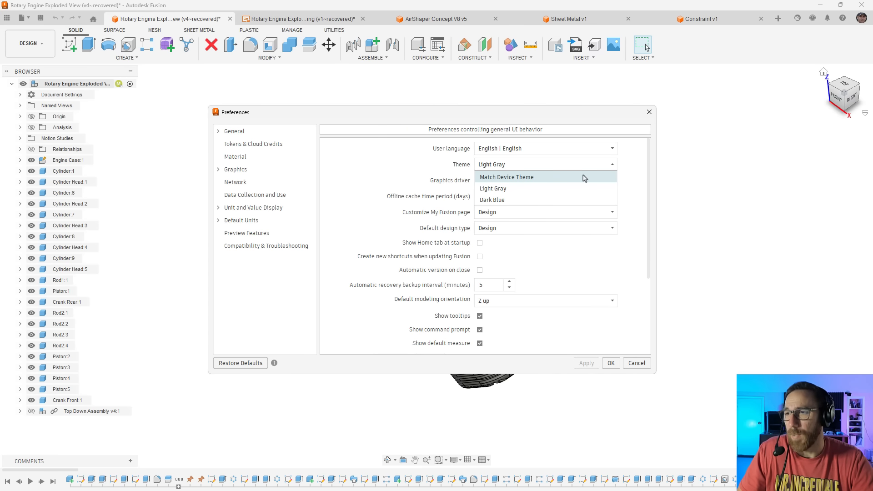
pyautogui.click(517, 178)
pyautogui.click(586, 363)
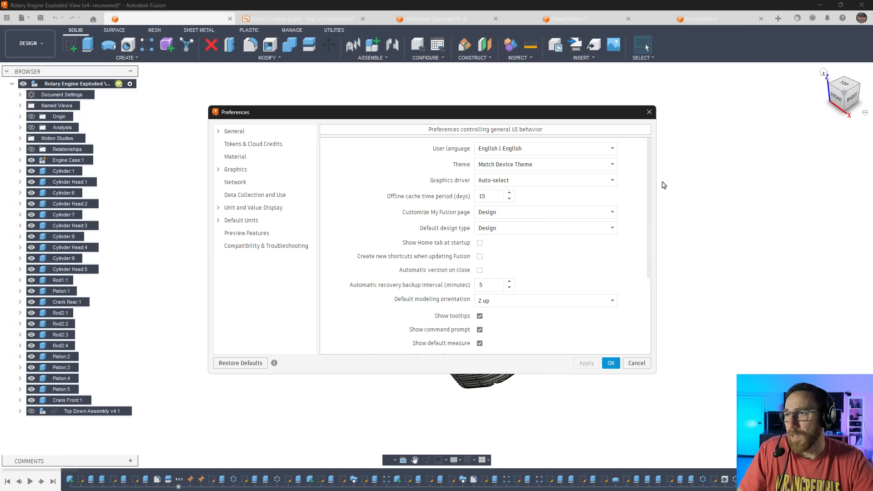
pyautogui.click(611, 363)
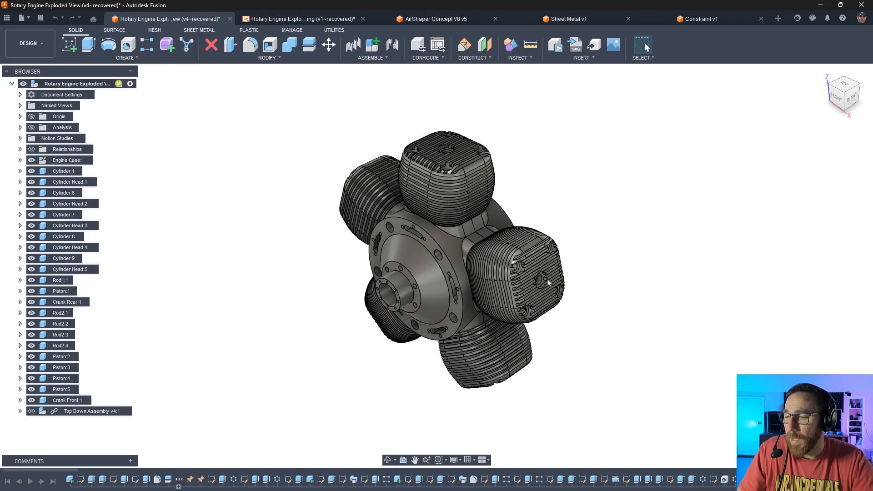
# Set the canvas display environment to Theme (default)
pyautogui.click(464, 460)
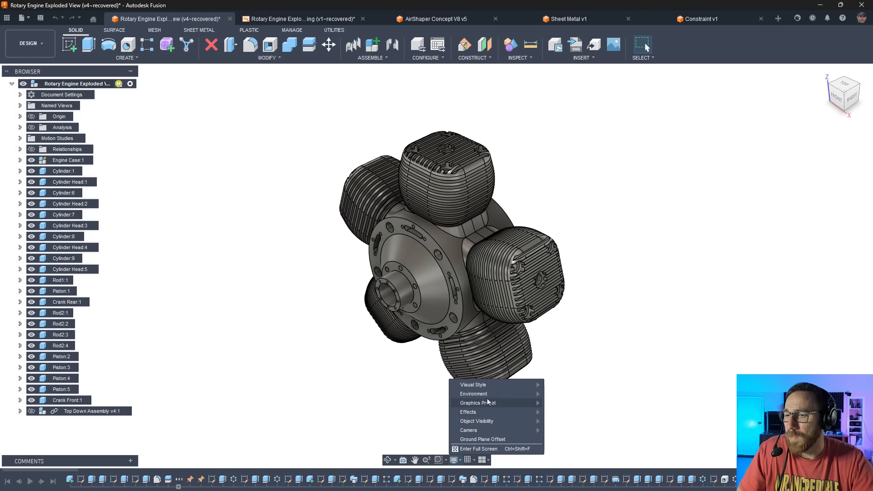
pyautogui.moveTo(491, 398)
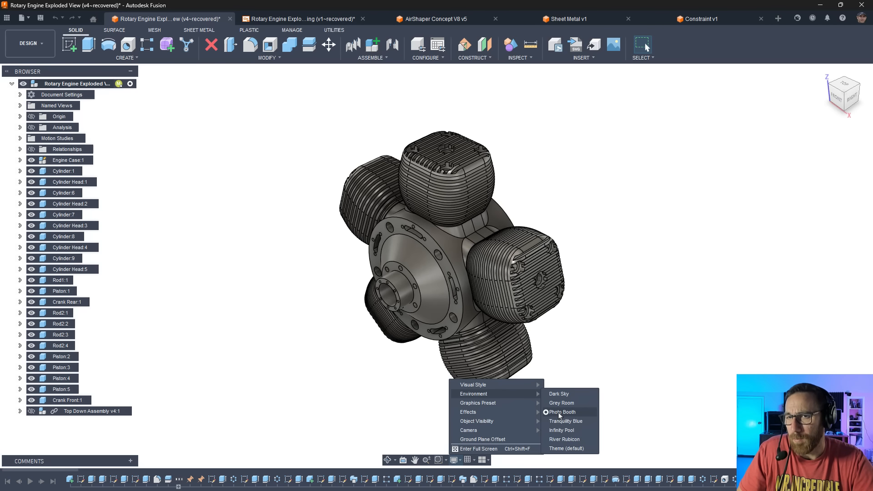
pyautogui.click(567, 450)
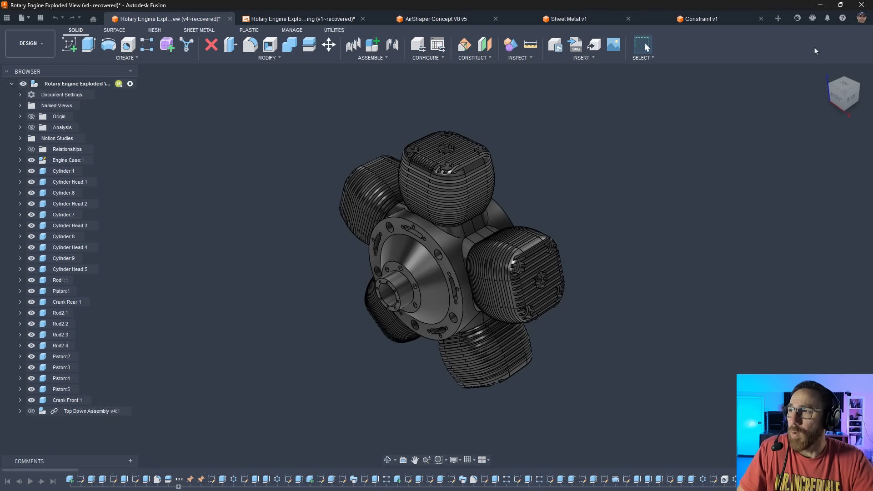
# Set the Exposure in the Material preferences to 1 and apply it, with the Preferences dialog moved to uncover the engine
pyautogui.click(862, 18)
pyautogui.click(854, 40)
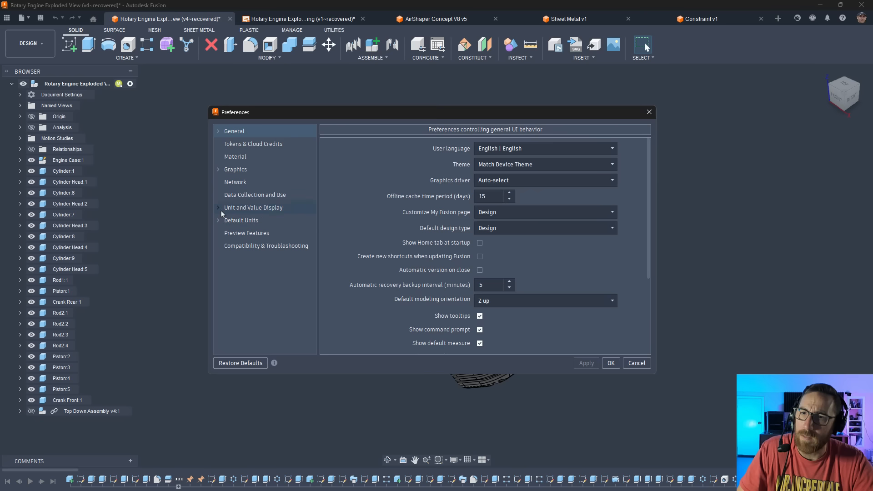
pyautogui.click(234, 158)
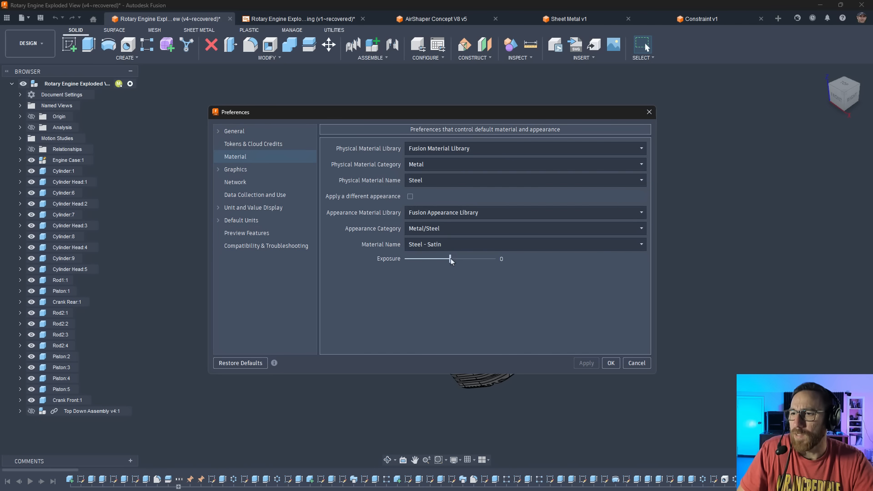
pyautogui.moveTo(508, 115); pyautogui.dragTo(335, 29)
pyautogui.moveTo(278, 175); pyautogui.dragTo(326, 177)
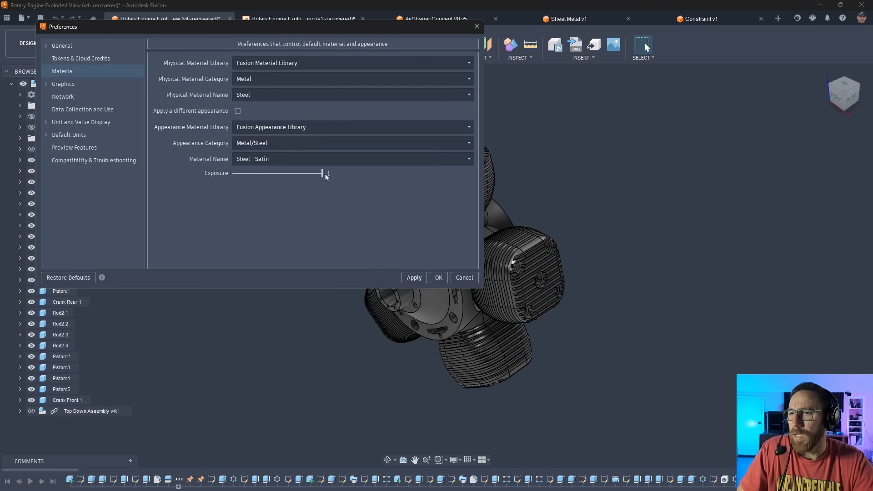
pyautogui.click(413, 278)
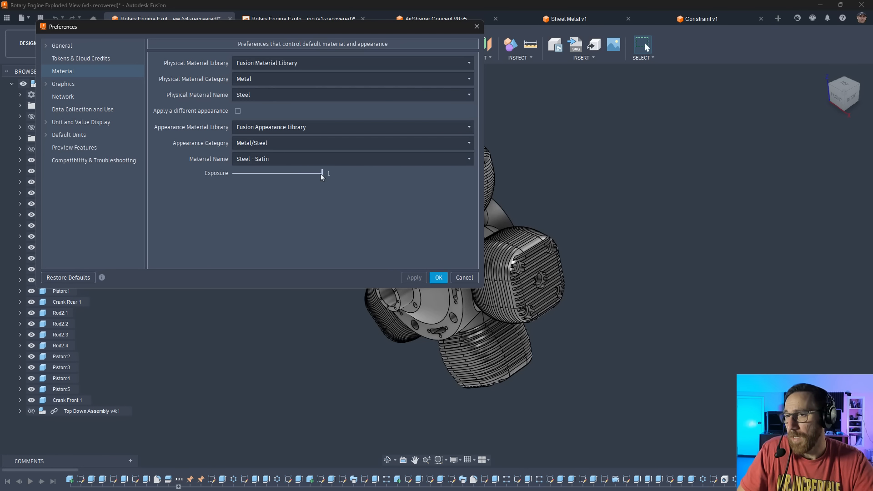
# Apply an Exposure of -1 in the Material preferences, and reset it to 0
pyautogui.moveTo(322, 174); pyautogui.dragTo(234, 177)
pyautogui.click(414, 278)
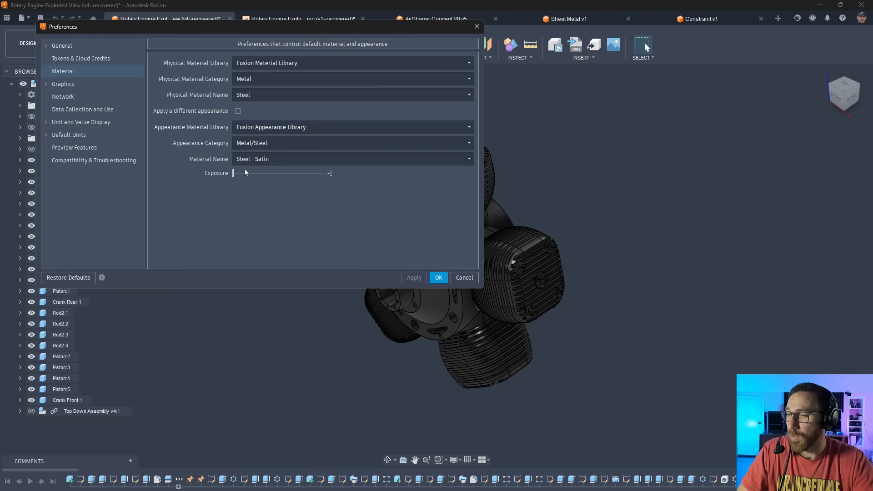
pyautogui.click(279, 175)
pyautogui.click(414, 278)
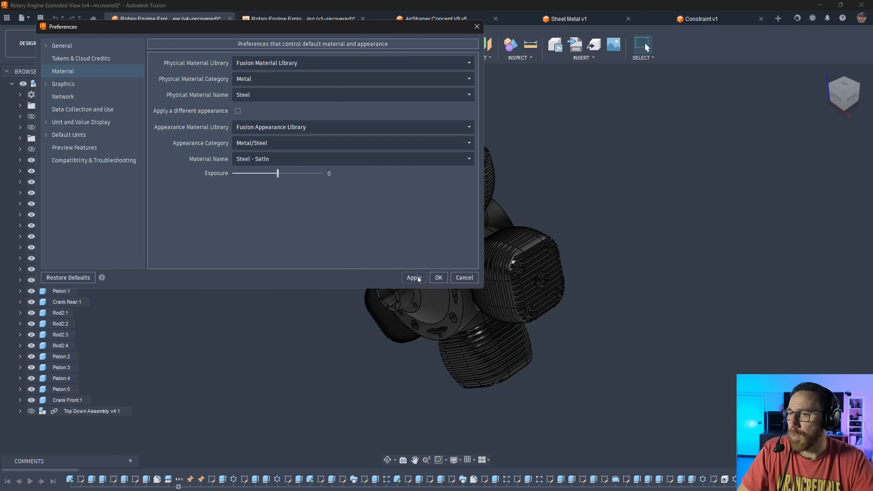
# Set the interface theme to Light Gray in the general preferences and confirm the dialog
pyautogui.click(73, 48)
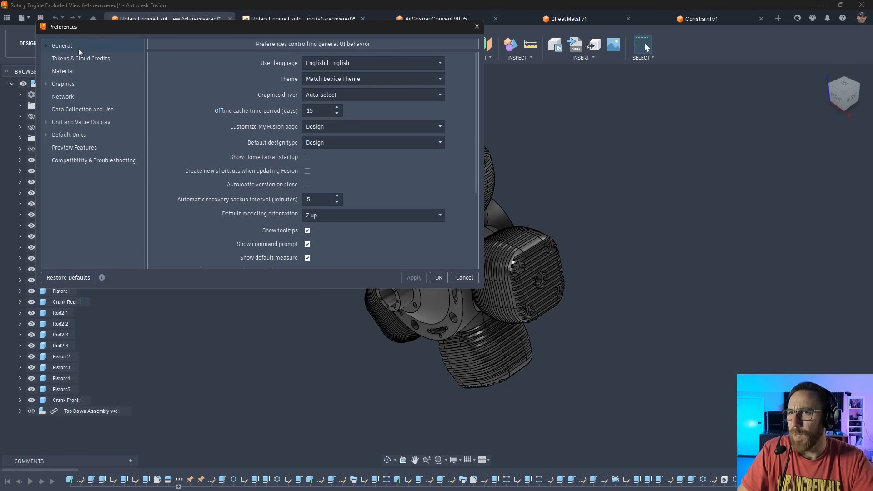
pyautogui.click(322, 80)
pyautogui.click(326, 103)
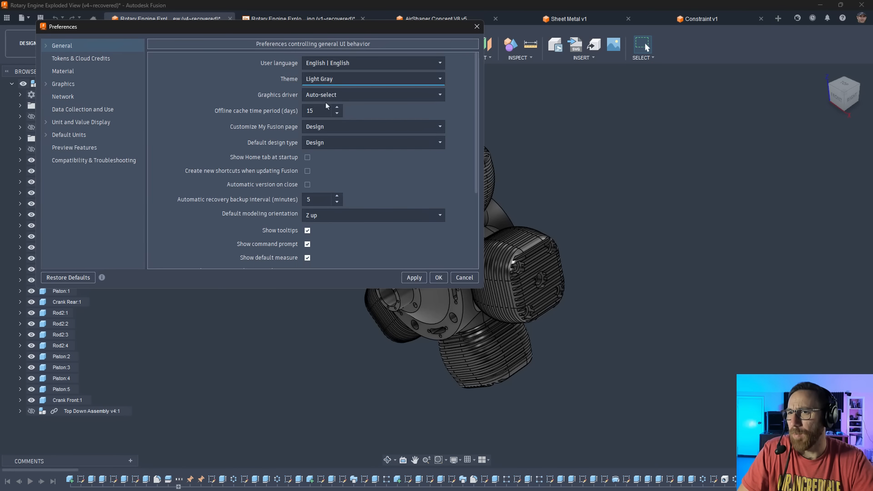
pyautogui.click(440, 278)
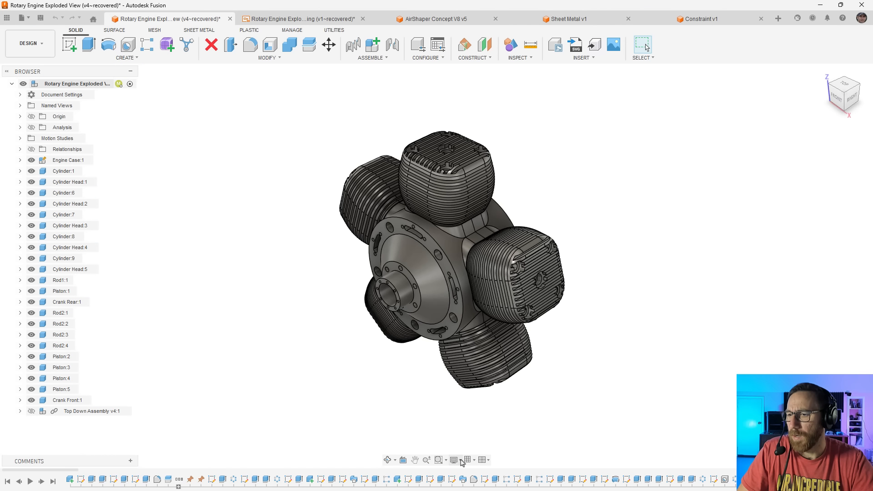
# Set the canvas display environment to Photo Booth
pyautogui.click(454, 461)
pyautogui.click(556, 416)
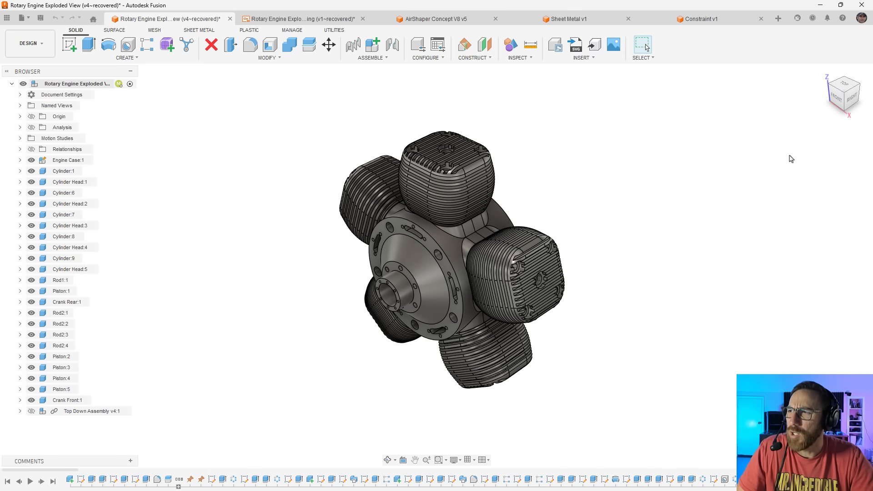
# Examine the rotary engine from different angles by panning and orbiting, including the isometric, right and front views
pyautogui.moveTo(792, 157); pyautogui.dragTo(818, 131, button='middle')
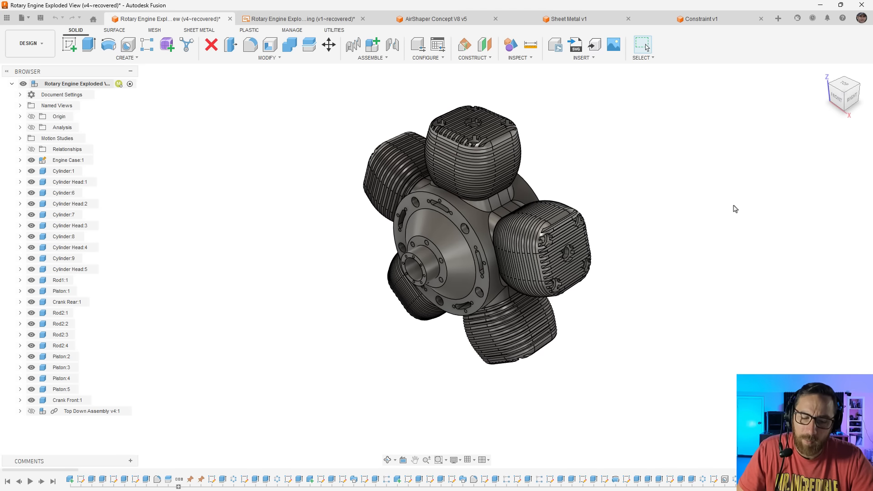
pyautogui.keyDown('shift'); pyautogui.moveTo(735, 208); pyautogui.dragTo(773, 132, button='middle'); pyautogui.keyUp('shift')
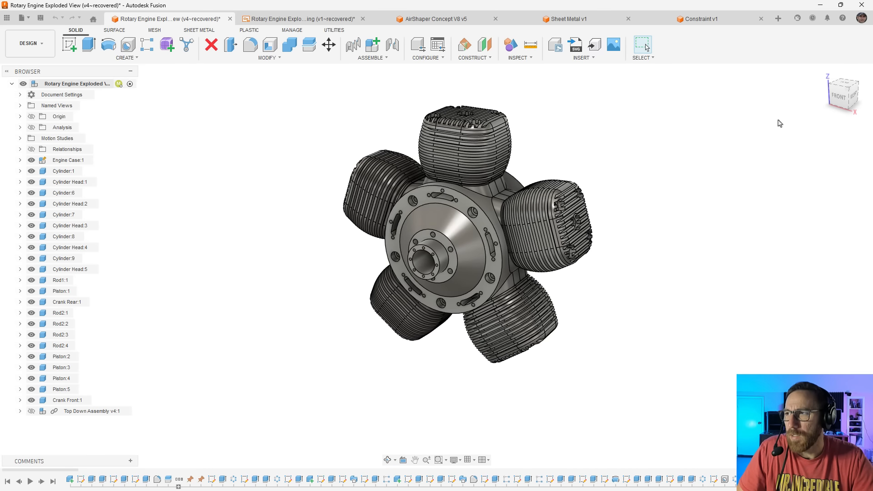
pyautogui.click(849, 90)
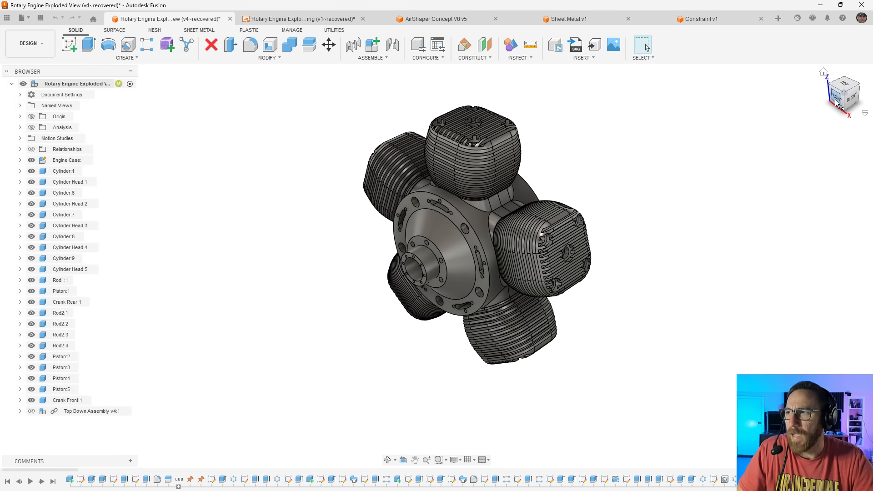
pyautogui.keyDown('shift'); pyautogui.moveTo(501, 255); pyautogui.dragTo(403, 247, button='middle'); pyautogui.keyUp('shift')
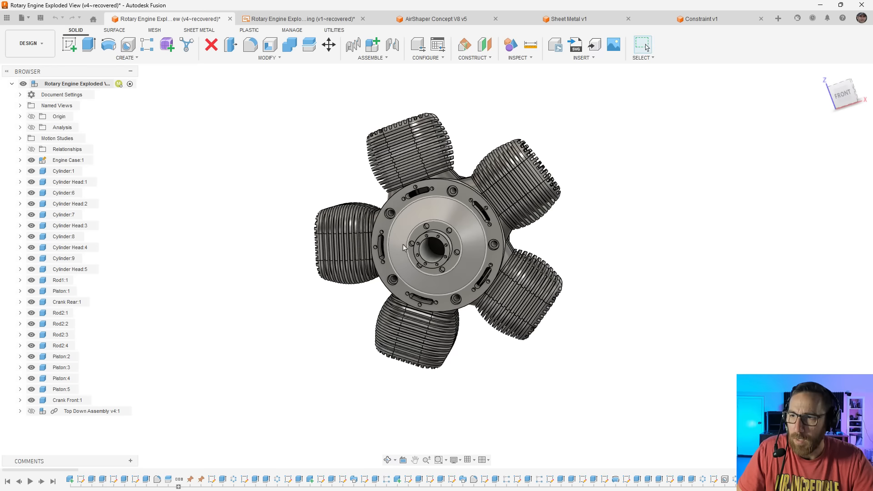
pyautogui.keyDown('shift'); pyautogui.moveTo(450, 273); pyautogui.dragTo(434, 294, button='middle'); pyautogui.keyUp('shift')
pyautogui.keyDown('shift'); pyautogui.moveTo(543, 264); pyautogui.dragTo(578, 297, button='middle'); pyautogui.keyUp('shift')
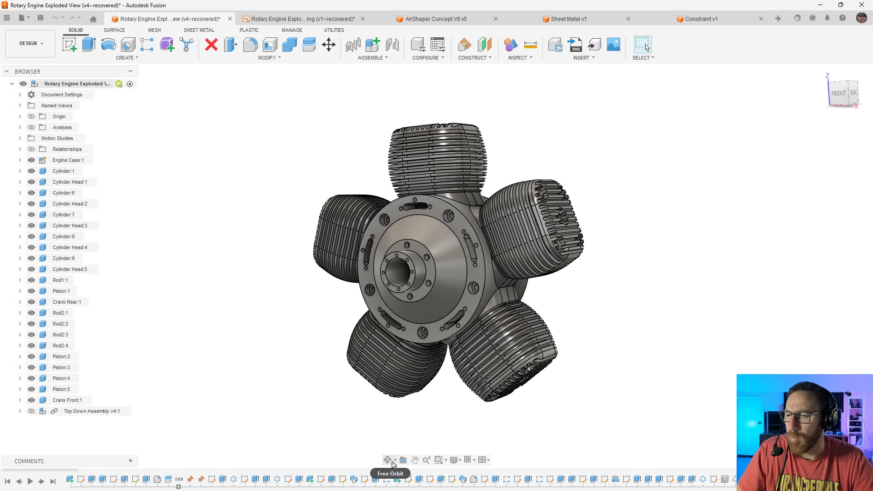
pyautogui.keyDown('shift'); pyautogui.moveTo(538, 326); pyautogui.dragTo(517, 337, button='middle'); pyautogui.keyUp('shift')
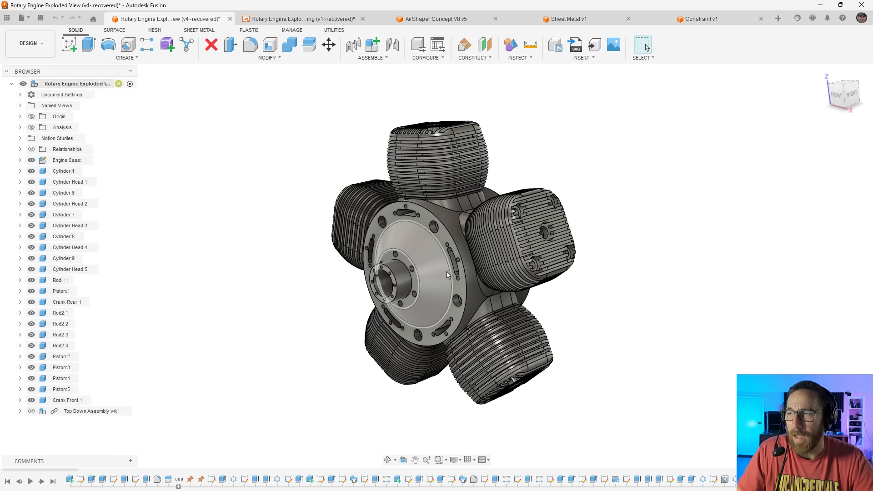
pyautogui.keyDown('shift'); pyautogui.moveTo(447, 275); pyautogui.dragTo(82, 312, button='middle'); pyautogui.keyUp('shift')
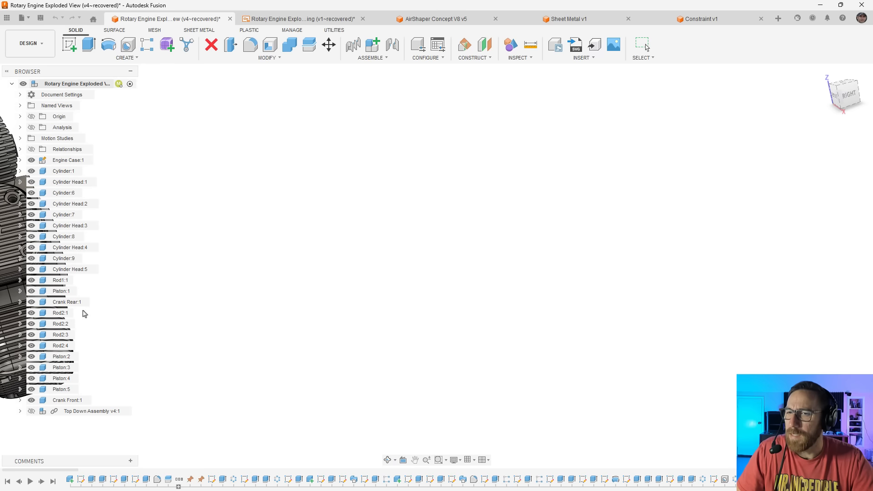
pyautogui.click(852, 95)
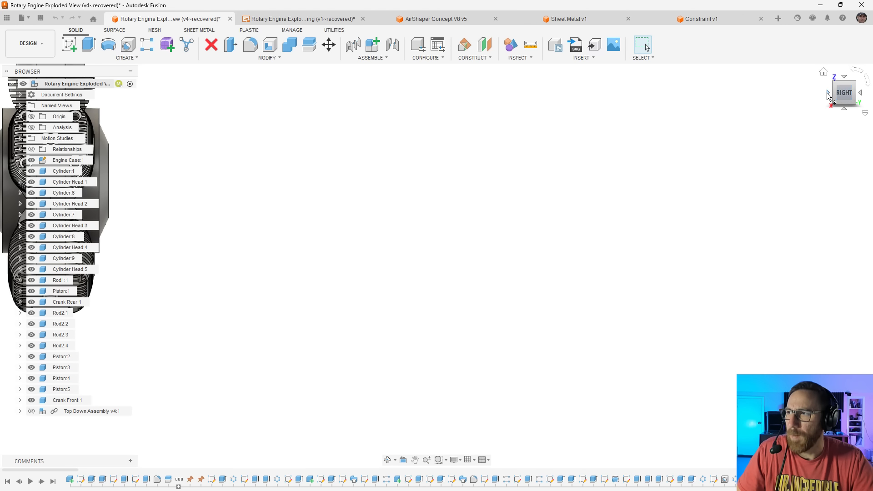
pyautogui.click(828, 94)
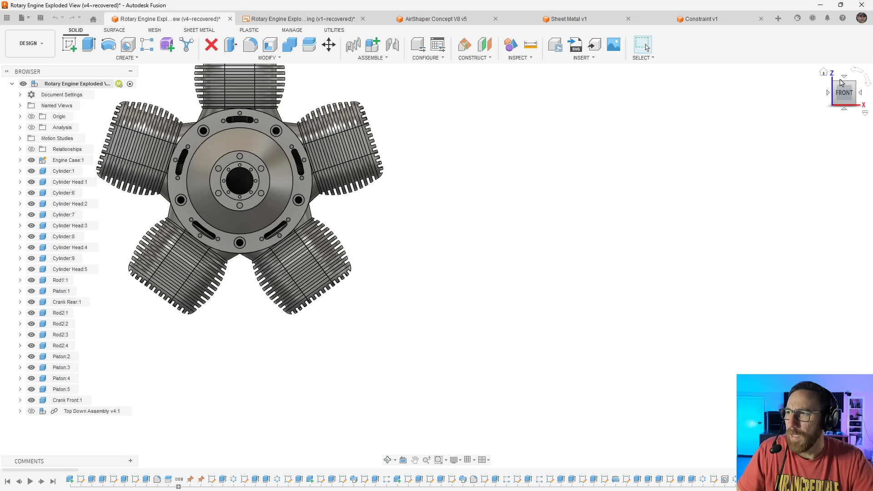
# Examine the whole engine from the right side and at an angle, briefly highlighting the Engine Case:1 component
pyautogui.click(861, 95)
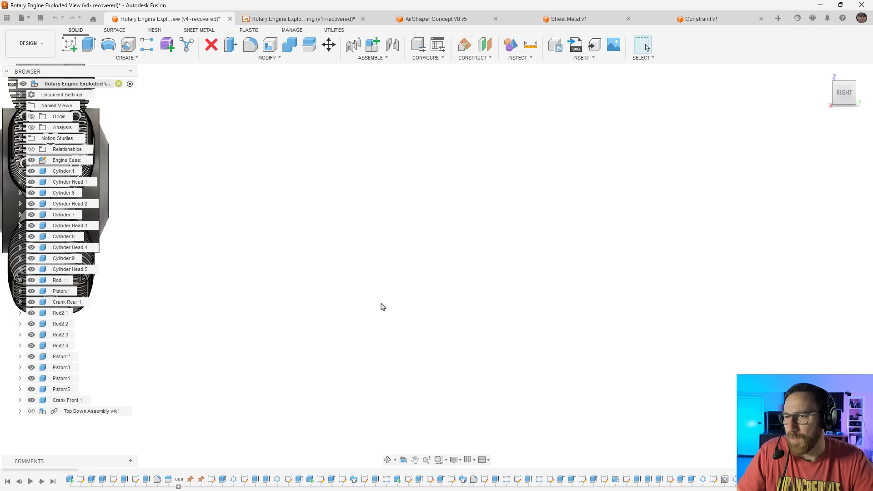
pyautogui.keyDown('shift'); pyautogui.moveTo(383, 306); pyautogui.dragTo(441, 312, button='middle'); pyautogui.keyUp('shift')
pyautogui.scroll(-2, 440, 313)
pyautogui.moveTo(325, 299); pyautogui.dragTo(365, 292, button='middle')
pyautogui.scroll(-1, 435, 257)
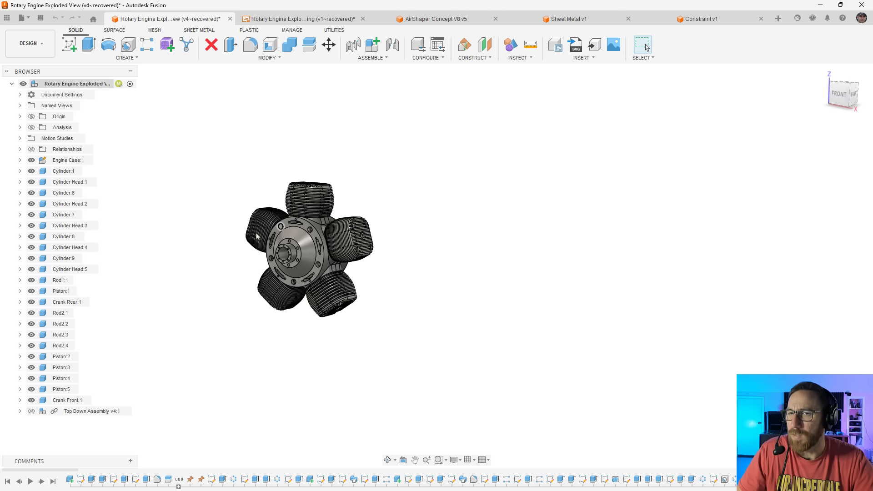
pyautogui.click(63, 160)
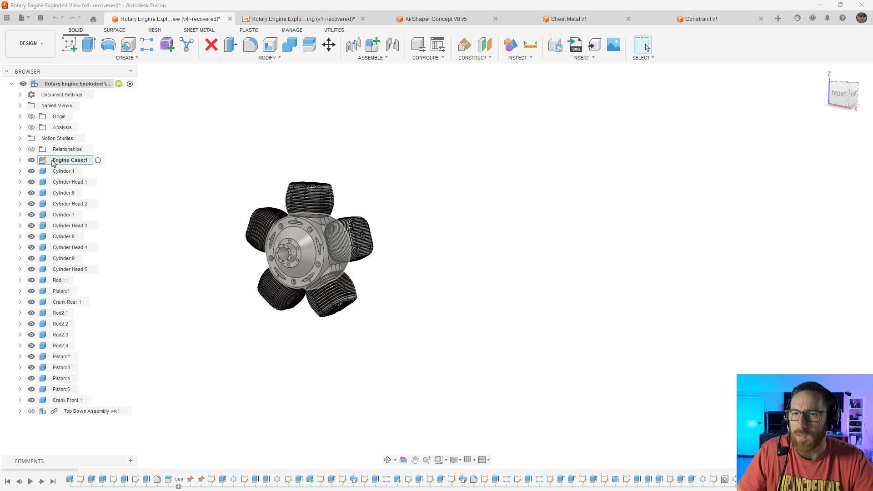
pyautogui.click(417, 144)
pyautogui.moveTo(337, 263); pyautogui.dragTo(353, 257, button='middle')
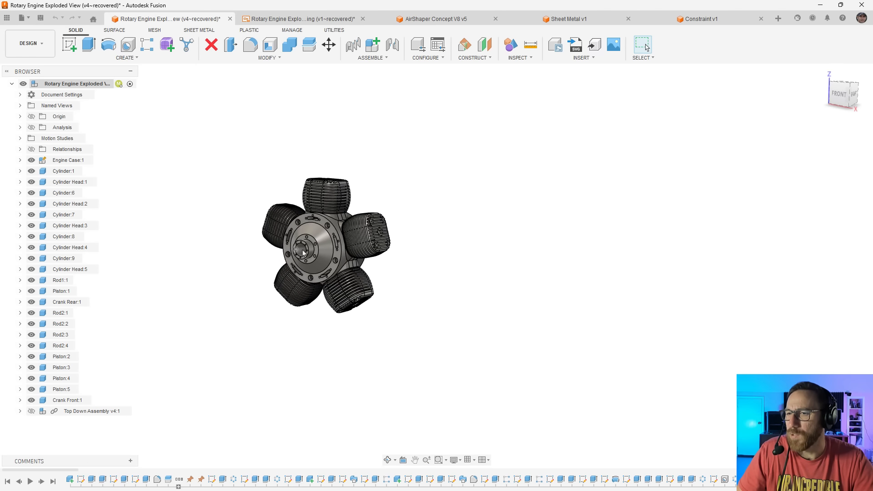
# Select Cylinder Head:2 on the fitted engine, compare its right and front views, and clear the selection
pyautogui.click(855, 96)
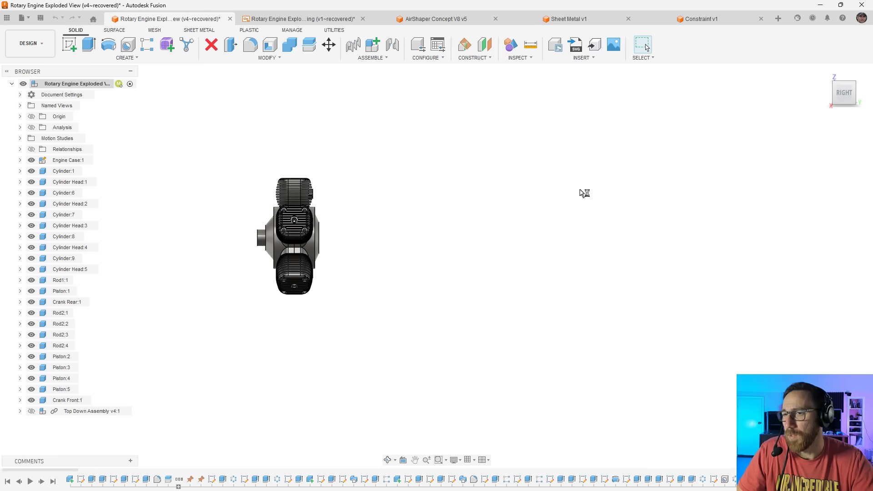
pyautogui.press('F6')
pyautogui.keyDown('shift'); pyautogui.moveTo(466, 274); pyautogui.dragTo(320, 207, button='middle'); pyautogui.keyUp('shift')
pyautogui.click(320, 207)
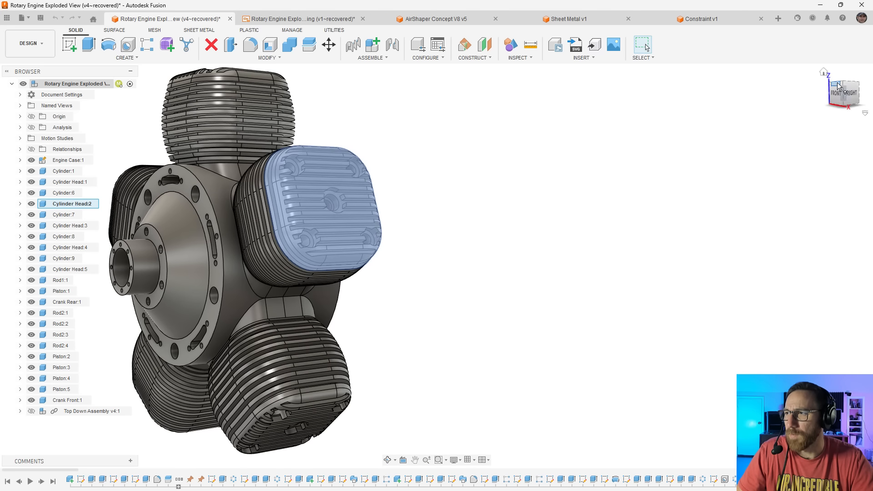
pyautogui.click(851, 95)
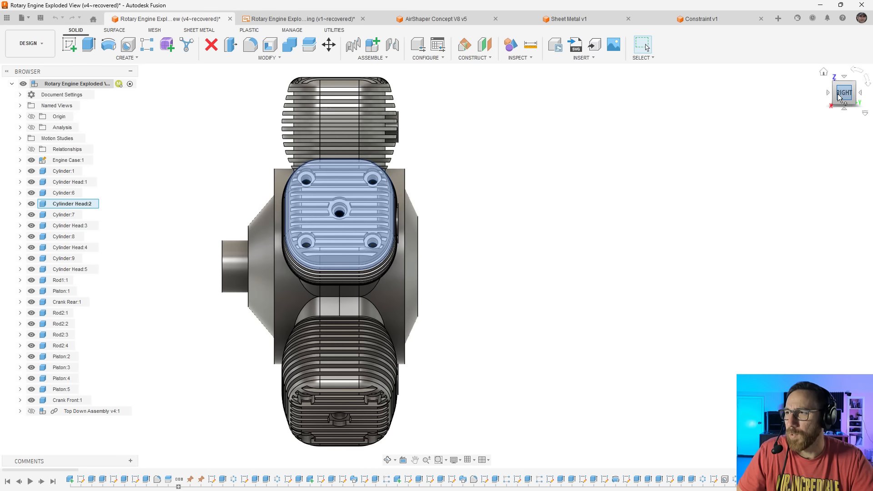
pyautogui.click(829, 93)
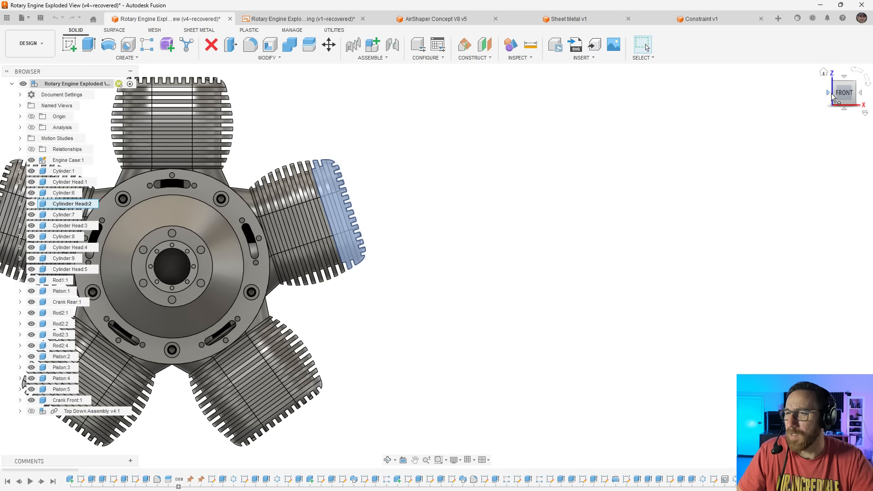
pyautogui.click(860, 93)
pyautogui.click(558, 221)
# Inspect the cylinder fins and the front hub of the engine up close
pyautogui.keyDown('shift'); pyautogui.moveTo(557, 222); pyautogui.dragTo(387, 217, button='middle'); pyautogui.keyUp('shift')
pyautogui.scroll(-3, 473, 280)
pyautogui.scroll(1, 270, 217)
pyautogui.scroll(6, 286, 217)
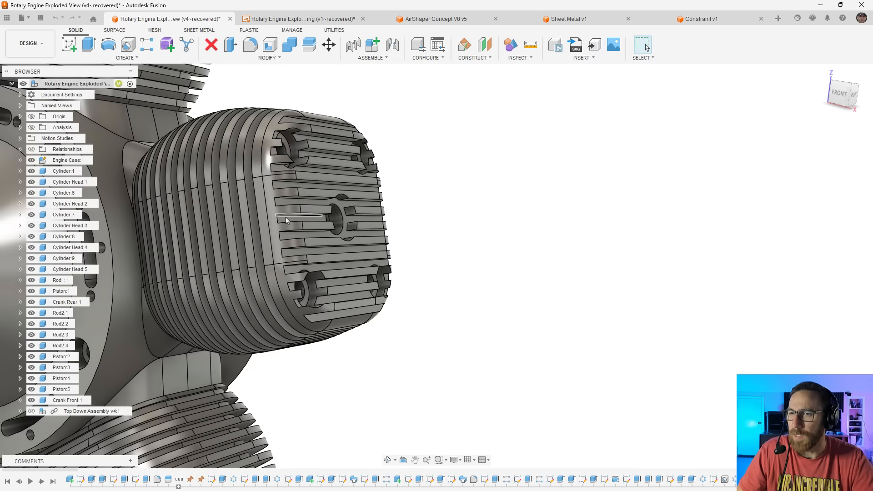
pyautogui.moveTo(271, 247); pyautogui.dragTo(658, 244, button='middle')
pyautogui.moveTo(357, 292); pyautogui.dragTo(542, 259, button='middle')
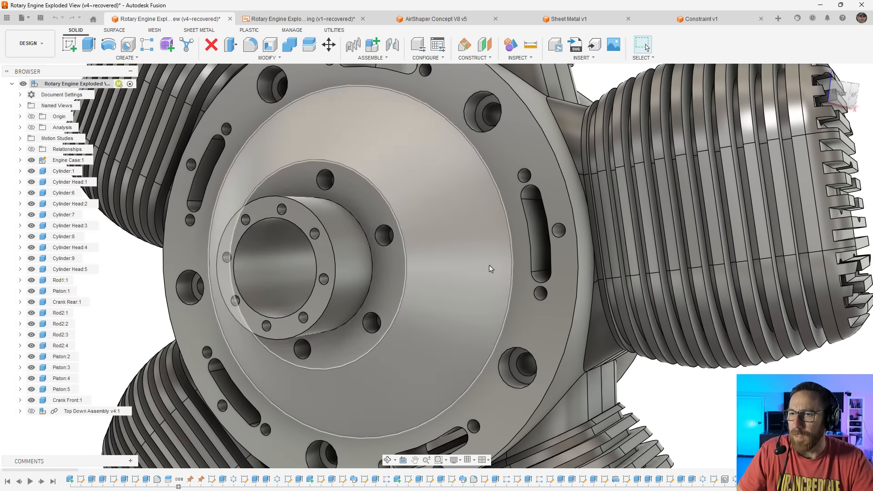
pyautogui.scroll(3, 348, 288)
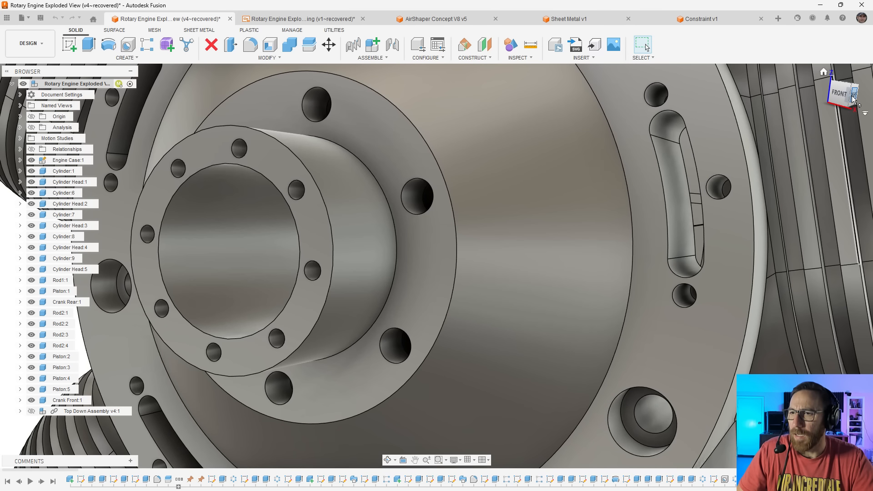
# Select Crank Front:1, view it from the right and in the home view, and clear the selection
pyautogui.click(854, 98)
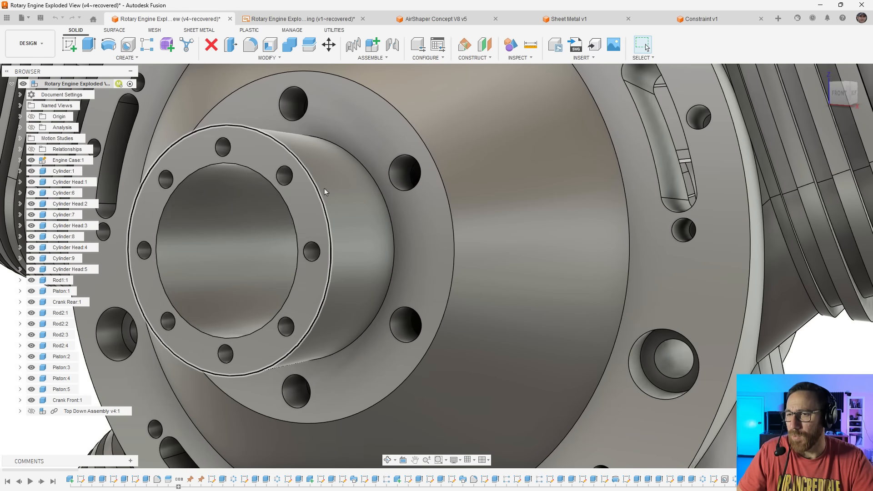
pyautogui.click(350, 190)
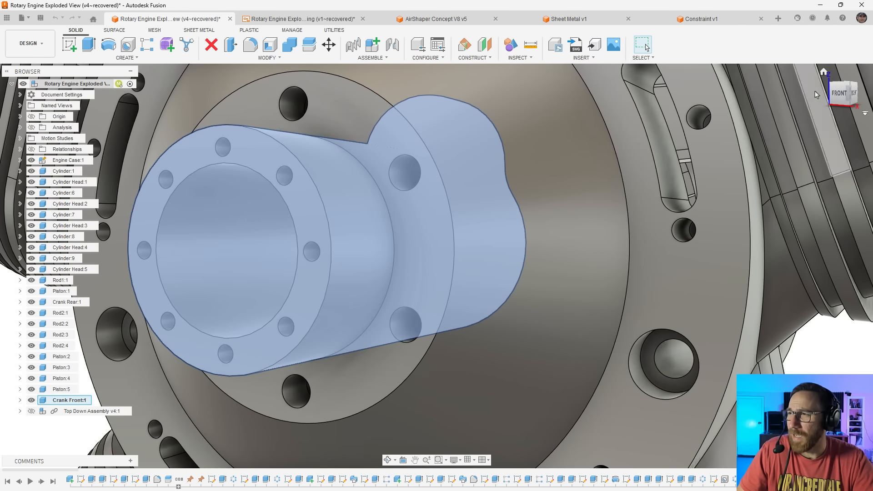
pyautogui.click(853, 98)
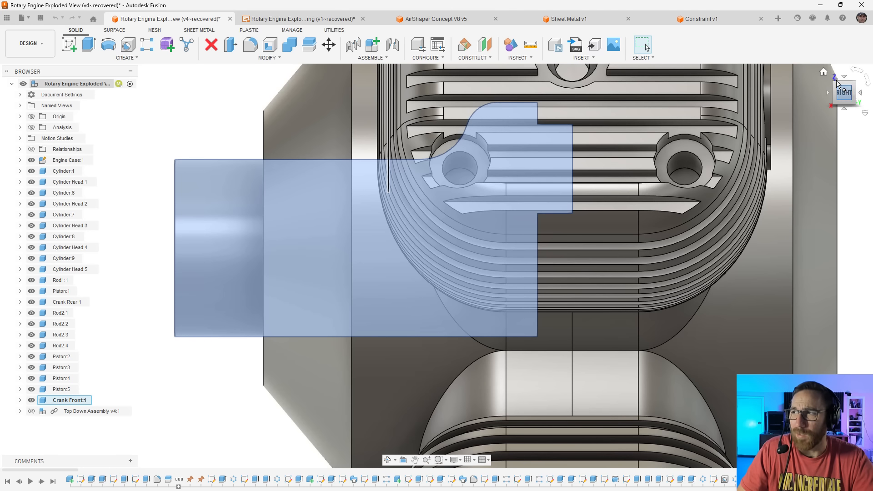
pyautogui.click(824, 72)
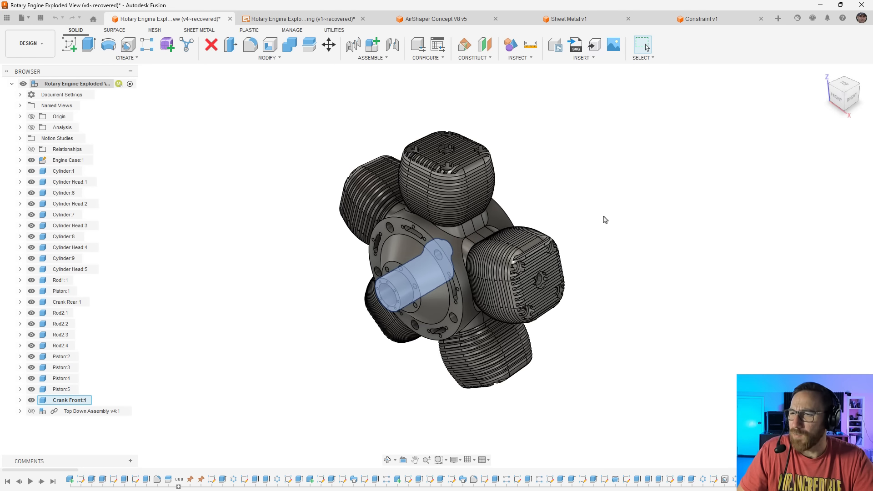
pyautogui.click(597, 229)
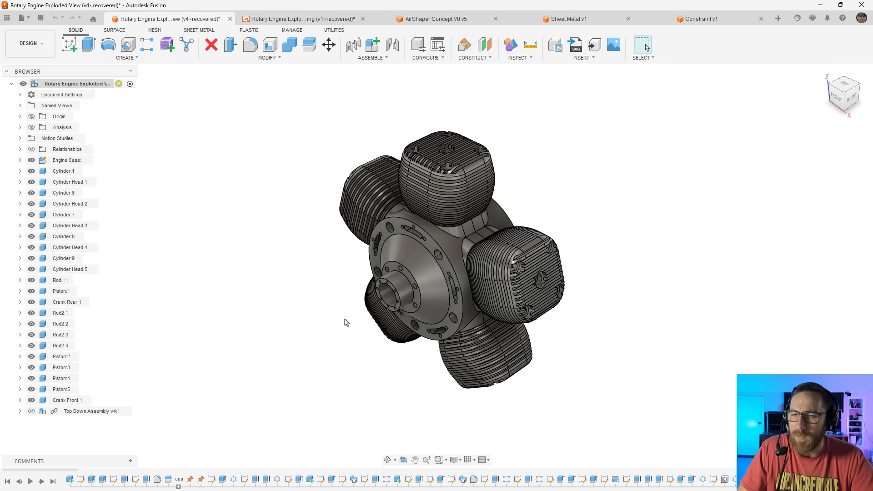
# Highlight Cylinder:6 and Cylinder Head:2 in turn, examine the engine from another angle, and clear the selection
pyautogui.click(499, 276)
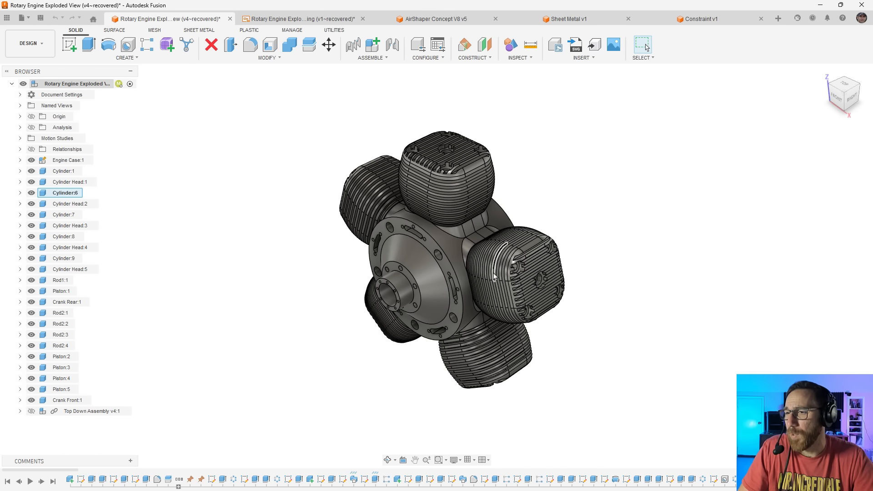
pyautogui.click(675, 220)
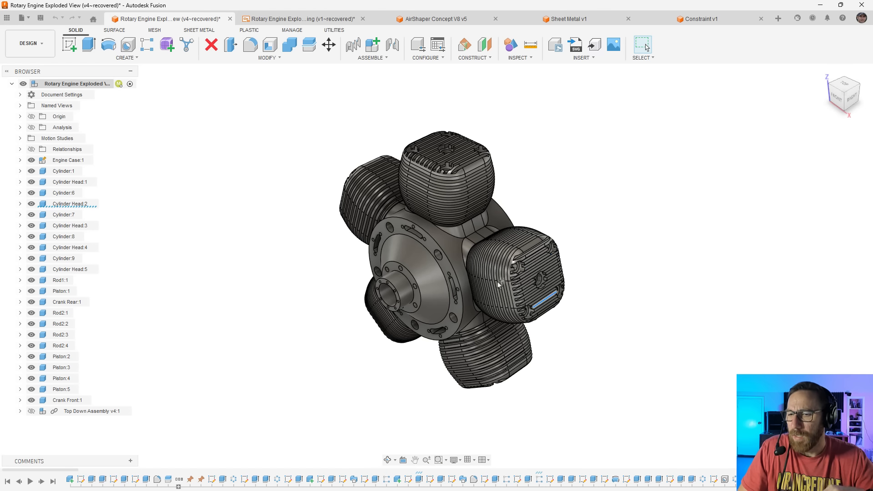
pyautogui.click(540, 277)
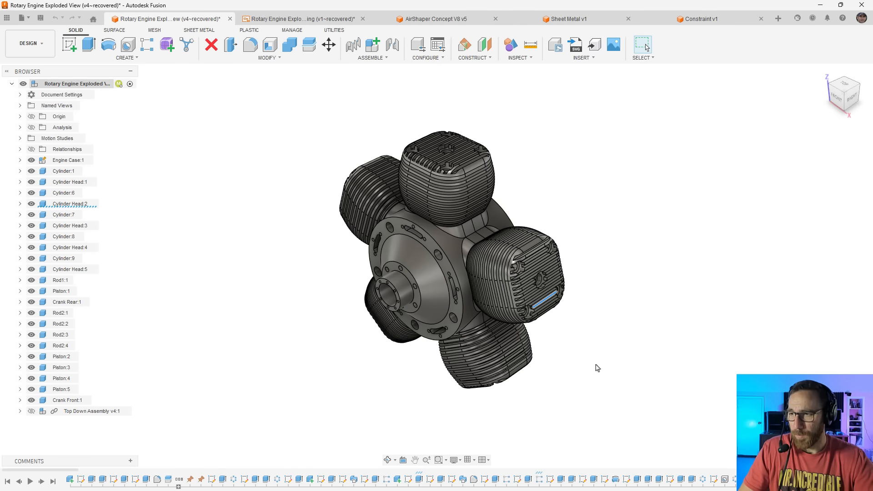
pyautogui.click(523, 282)
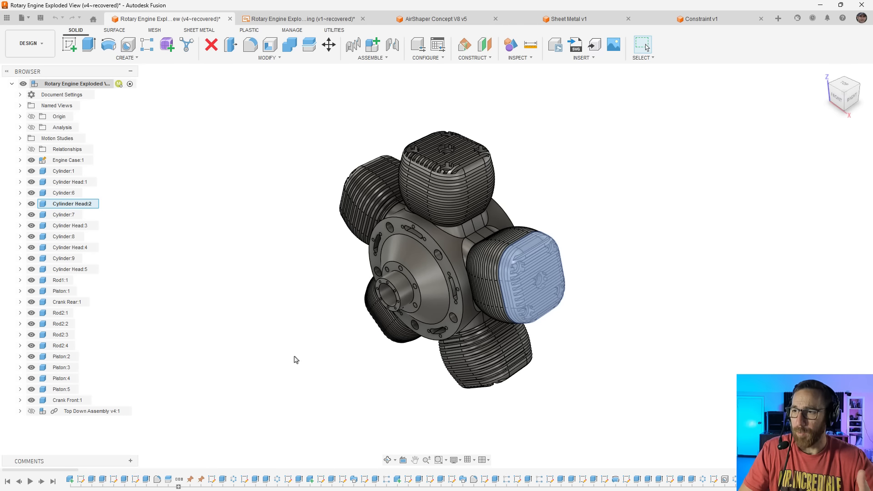
pyautogui.keyDown('shift'); pyautogui.moveTo(340, 359); pyautogui.dragTo(477, 184, button='middle'); pyautogui.keyUp('shift')
pyautogui.keyDown('shift'); pyautogui.moveTo(430, 162); pyautogui.dragTo(451, 153, button='middle'); pyautogui.keyUp('shift')
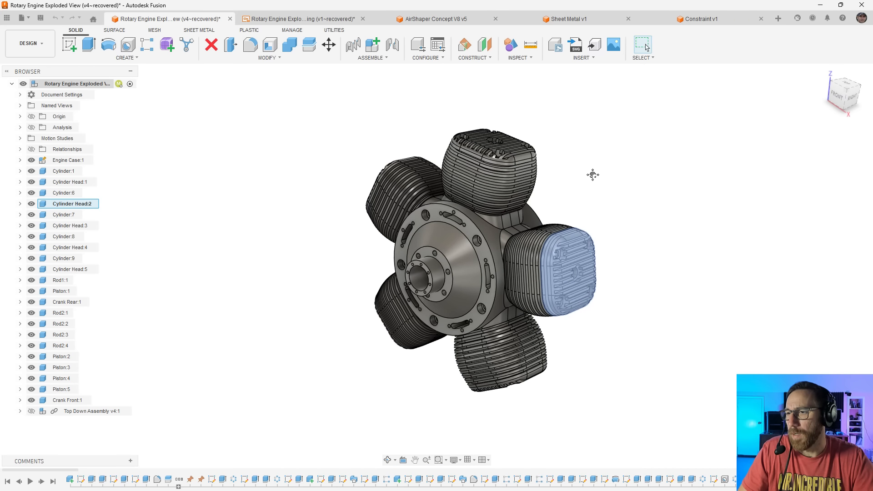
pyautogui.moveTo(592, 174); pyautogui.dragTo(538, 173, button='middle')
pyautogui.click(271, 309)
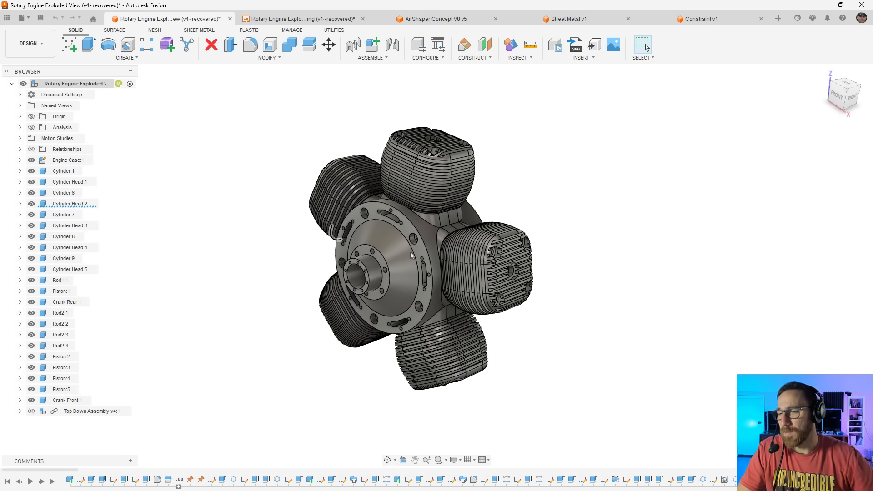
# Highlight Cylinder Head:2 and Engine Case:1 one after the other, clearing each selection, and view the engine closer to its front
pyautogui.click(505, 263)
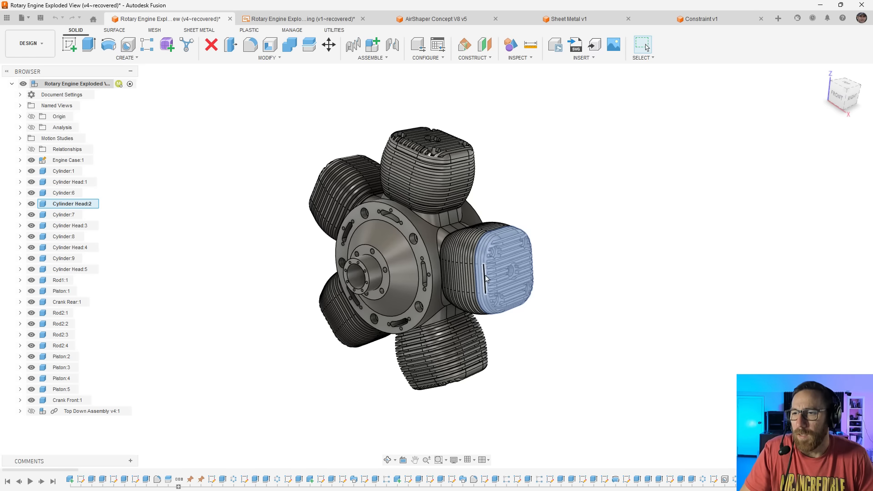
pyautogui.moveTo(553, 328); pyautogui.dragTo(598, 309, button='middle')
pyautogui.click(597, 313)
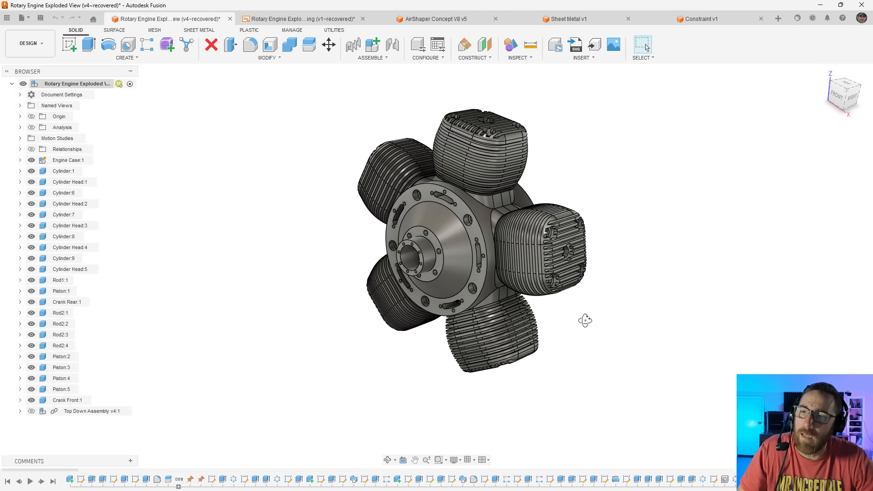
pyautogui.keyDown('shift'); pyautogui.moveTo(583, 320); pyautogui.dragTo(596, 308, button='middle'); pyautogui.keyUp('shift')
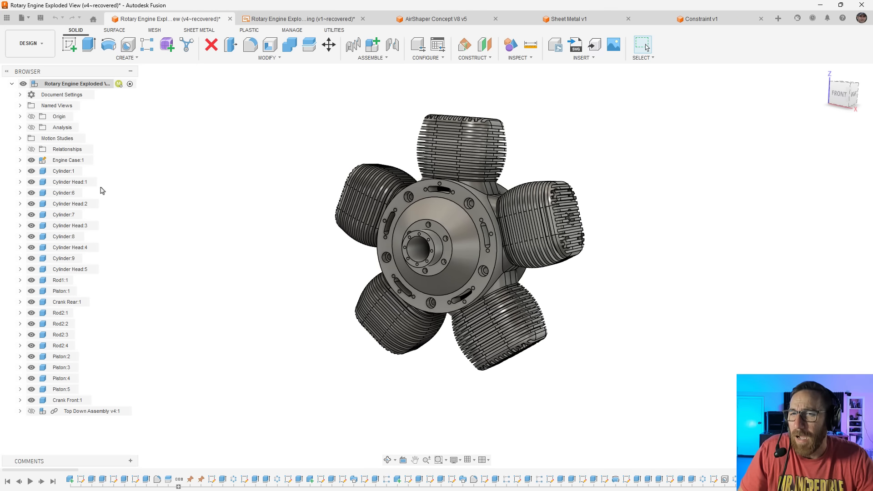
pyautogui.click(66, 161)
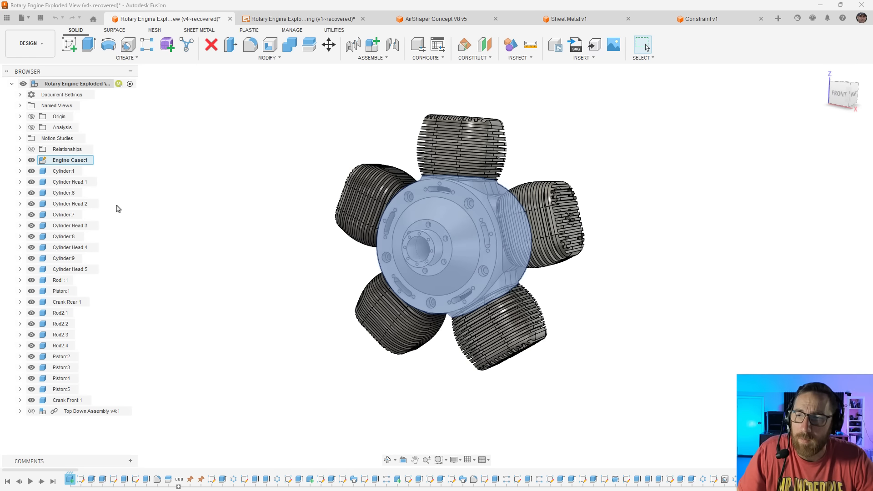
pyautogui.press('Escape')
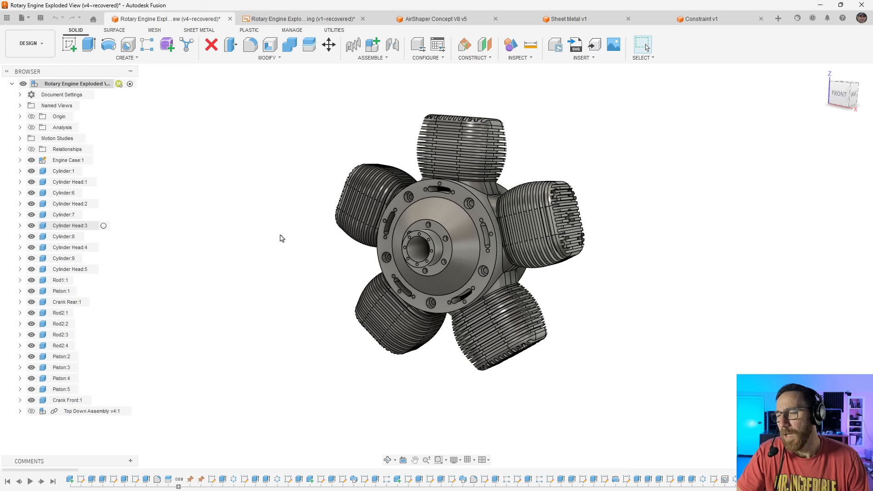
pyautogui.scroll(1, 651, 242)
pyautogui.moveTo(652, 242); pyautogui.dragTo(628, 248, button='middle')
pyautogui.scroll(2, 609, 256)
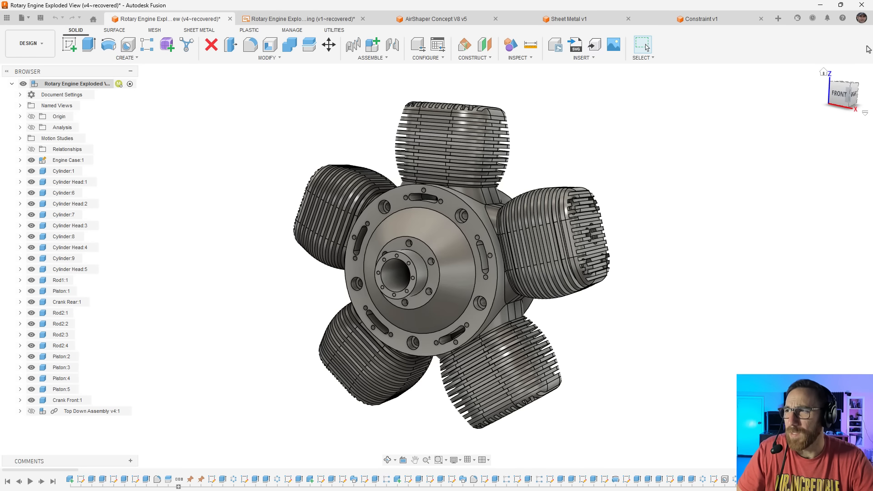
# Open the Fusion Service Utility to view its support, diagnostic and repair options, and close it
pyautogui.click(842, 19)
pyautogui.moveTo(797, 93)
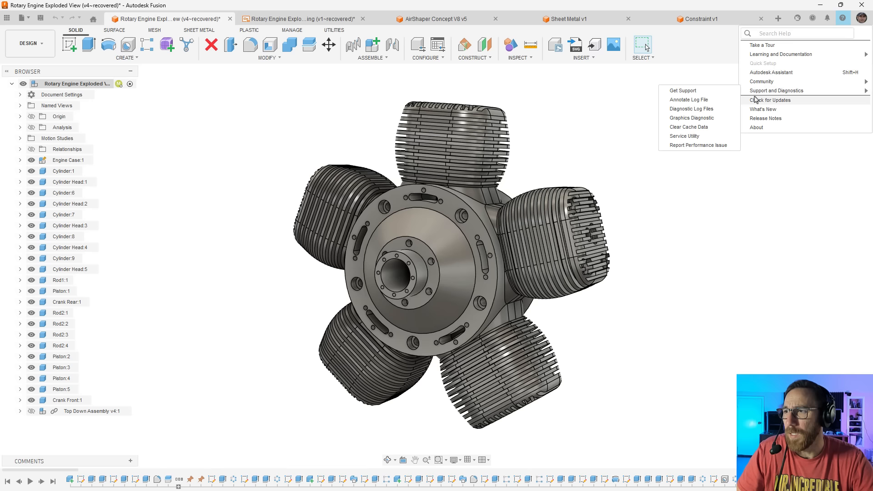
pyautogui.moveTo(765, 92)
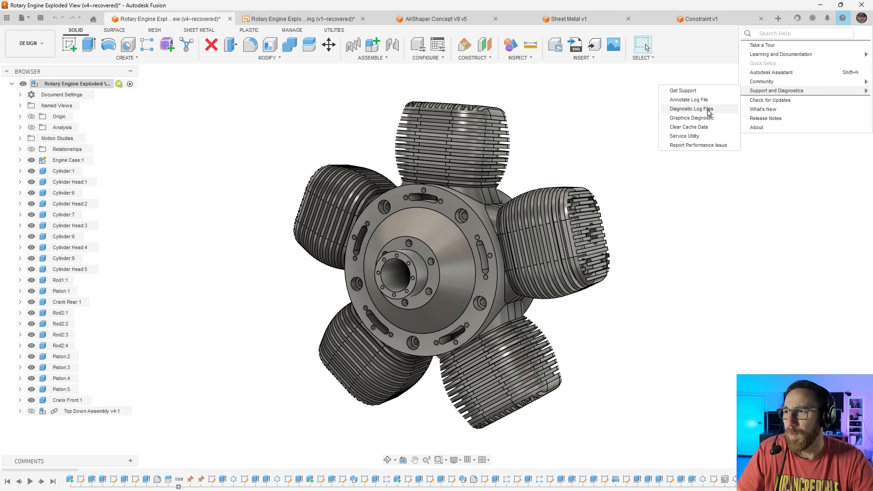
pyautogui.click(687, 137)
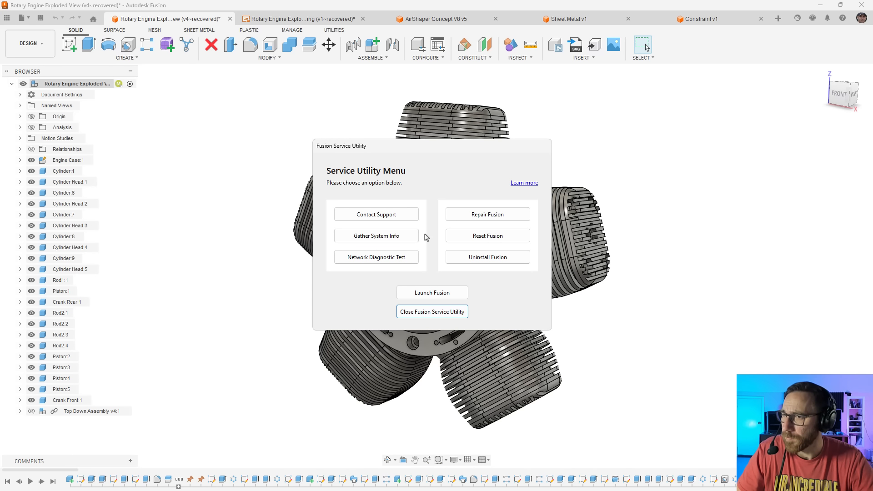
pyautogui.click(449, 312)
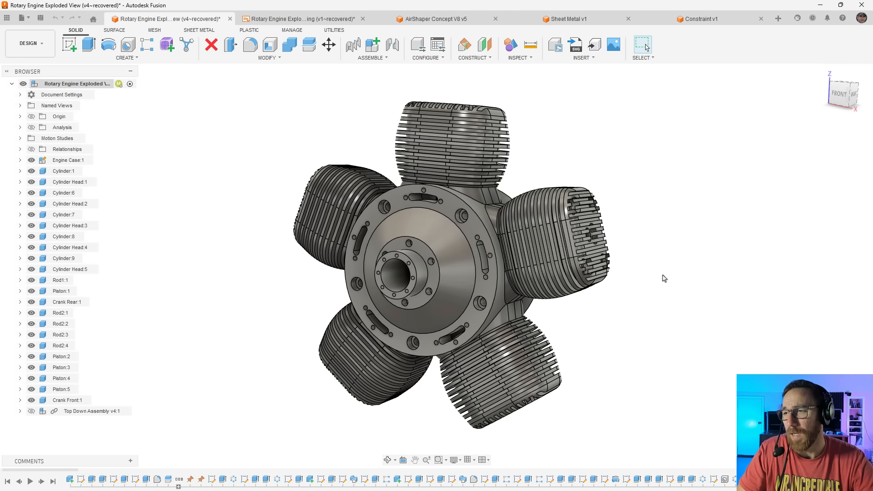
# Open the bill of materials of the rotary engine assembly, look over its part list, and close it
pyautogui.keyDown('shift'); pyautogui.moveTo(659, 275); pyautogui.dragTo(629, 240, button='middle'); pyautogui.keyUp('shift')
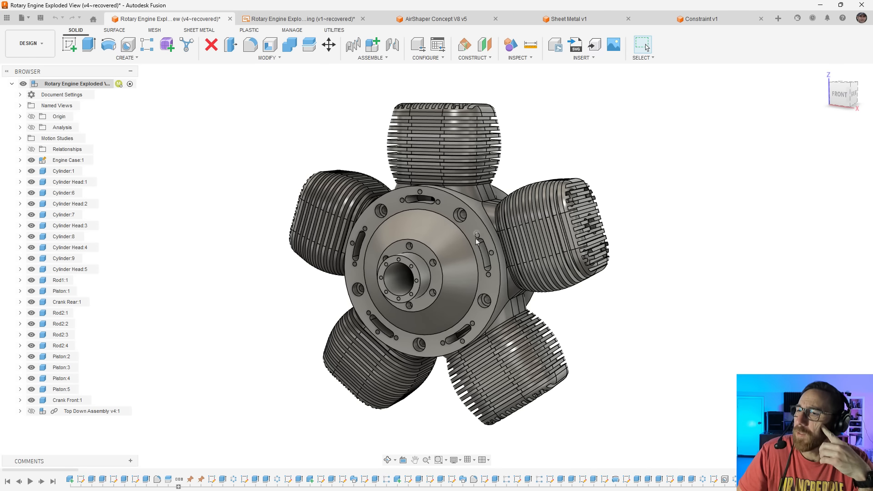
pyautogui.scroll(1, 481, 249)
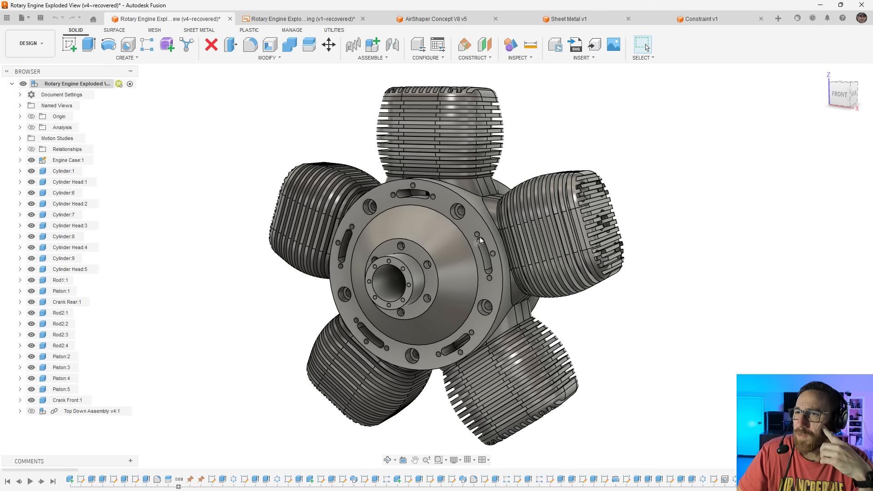
pyautogui.click(370, 57)
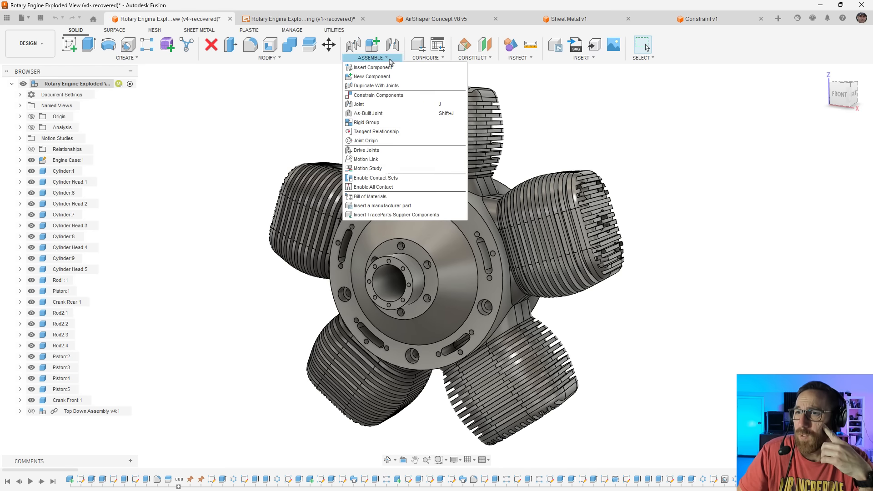
pyautogui.click(379, 196)
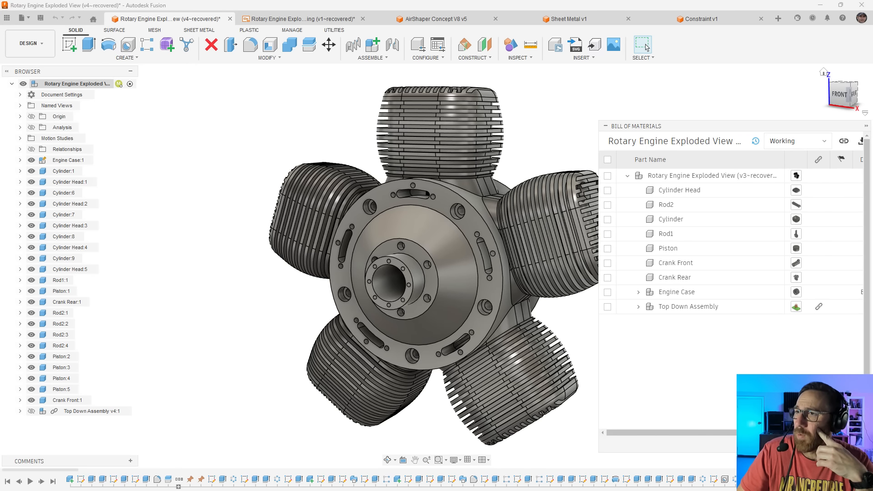
pyautogui.click(851, 445)
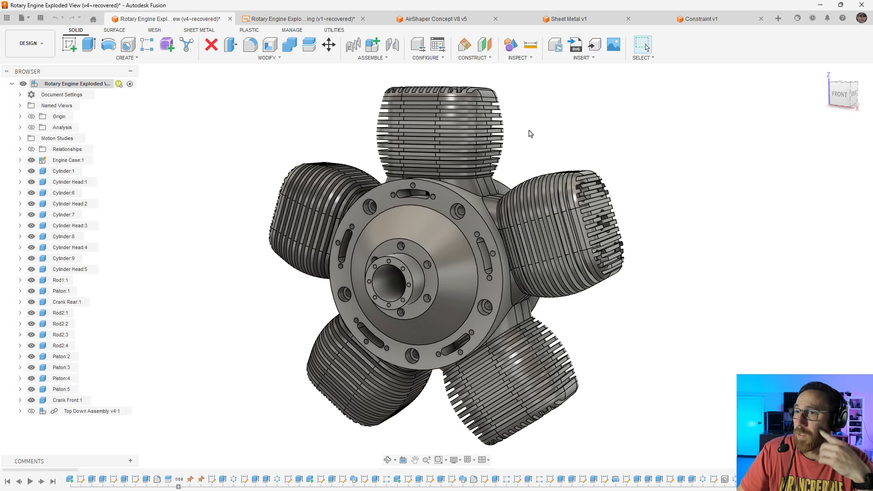
# Examine the general, manage and physical properties of Cylinder:1, and close them
pyautogui.rightClick(55, 172)
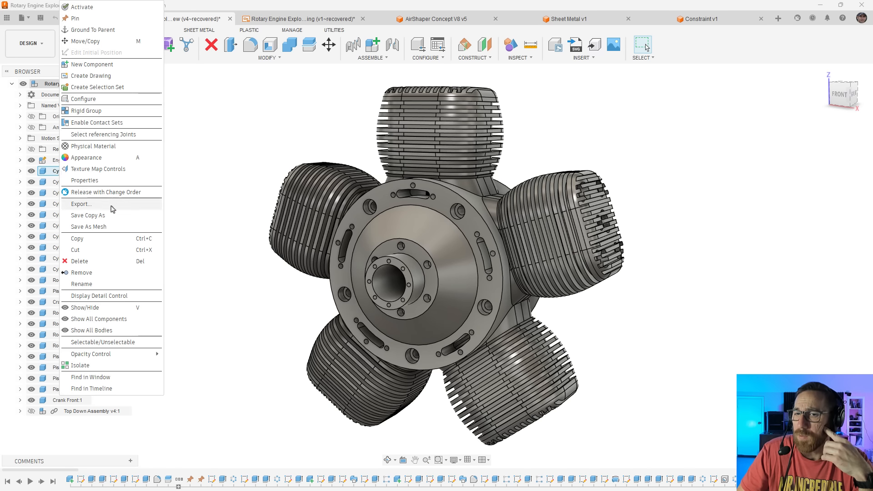
pyautogui.click(104, 182)
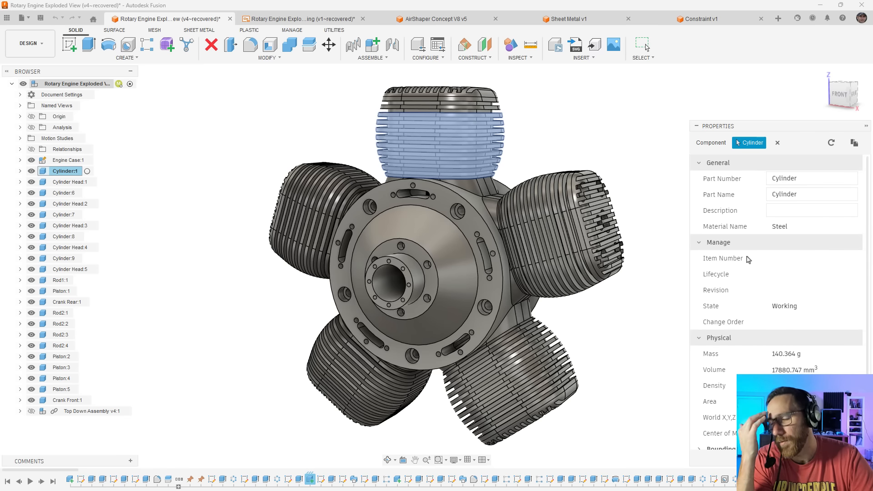
pyautogui.scroll(-2, 751, 312)
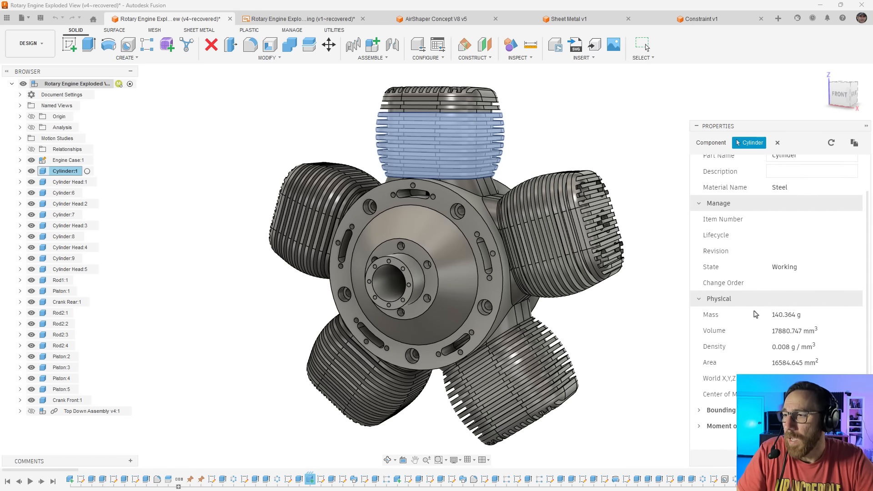
pyautogui.scroll(2, 769, 326)
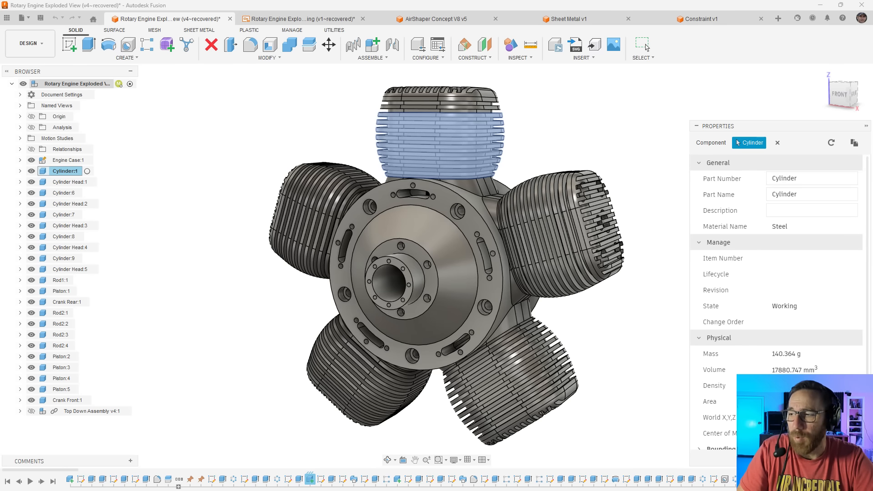
pyautogui.press('Escape')
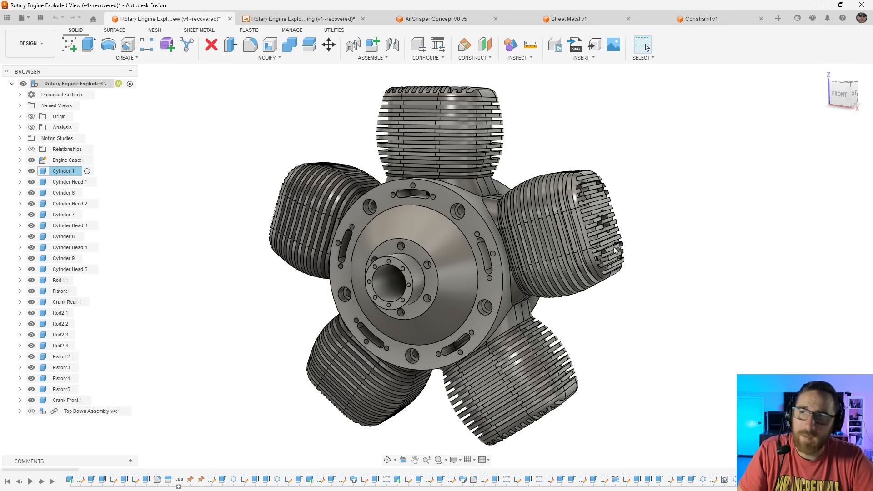
# Reopen the assembly's bill of materials for a brief look and close it
pyautogui.click(385, 59)
pyautogui.click(371, 193)
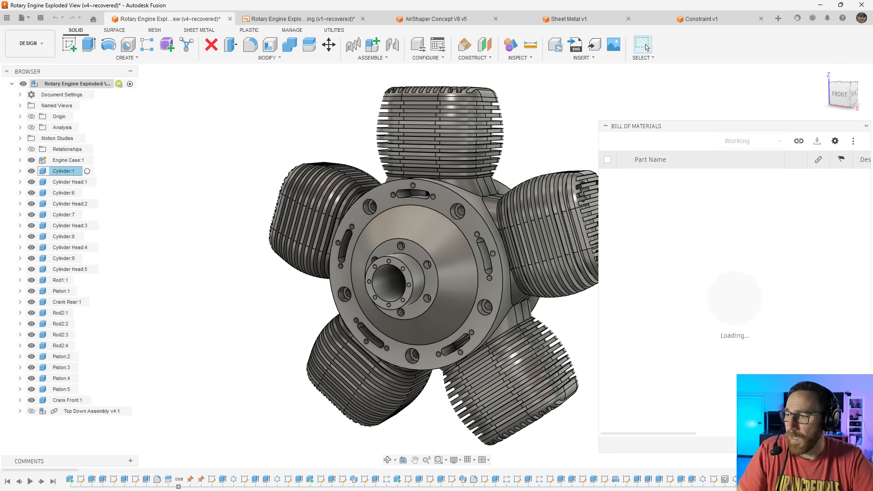
pyautogui.click(855, 445)
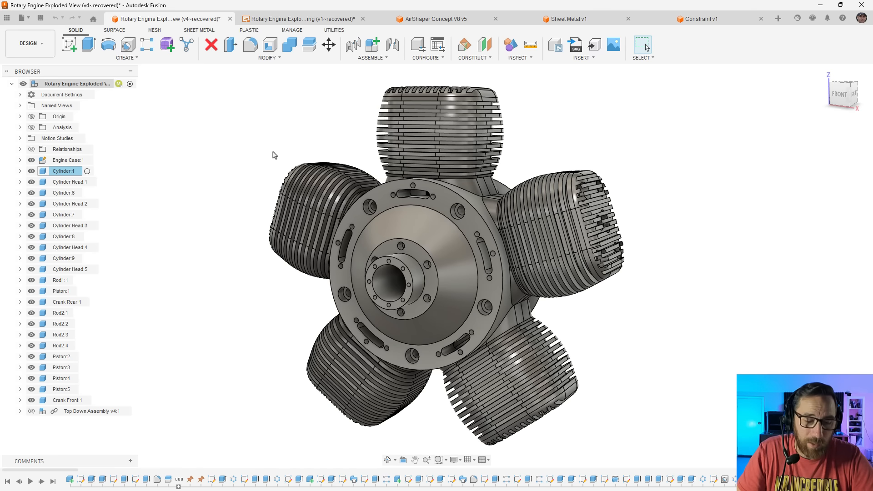
# Save the assembly with the version description "User Saved", view the version history of the root component, and close the history
pyautogui.hotkey('ctrl', 's')
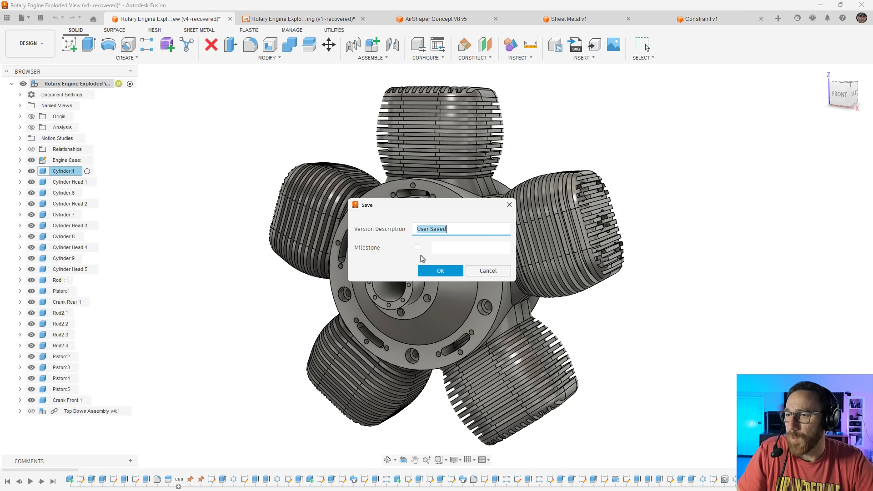
pyautogui.click(450, 272)
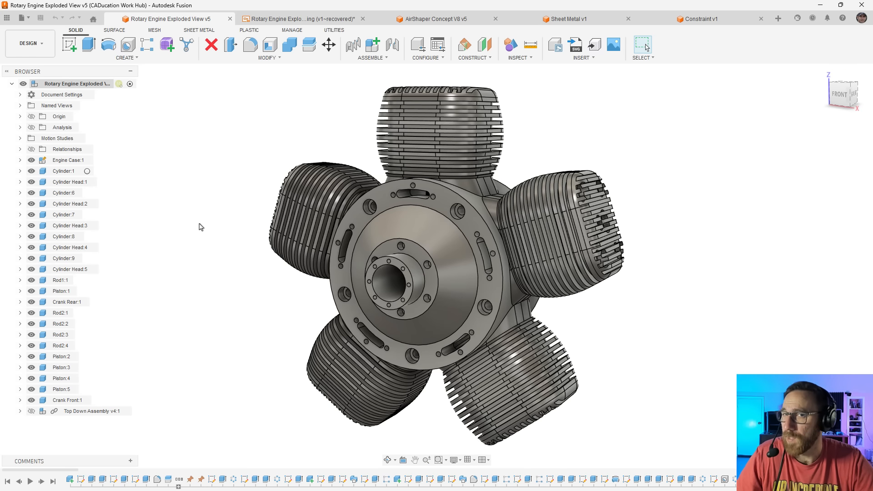
pyautogui.rightClick(47, 86)
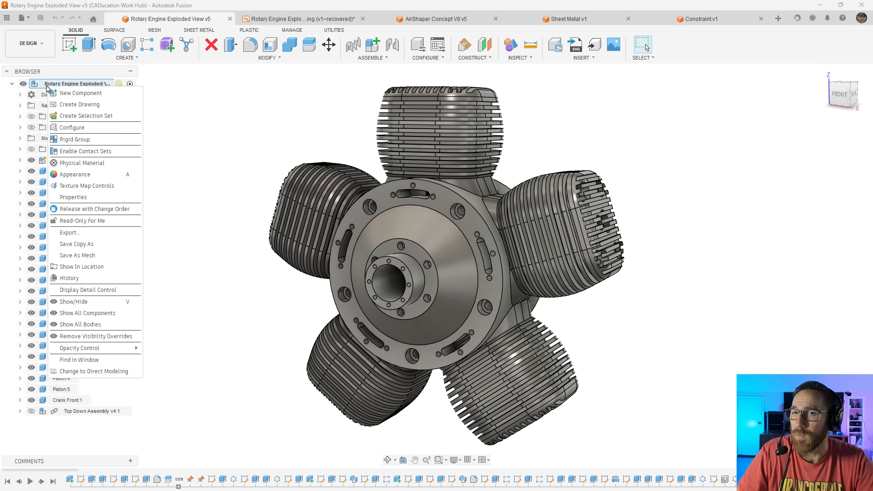
pyautogui.click(75, 278)
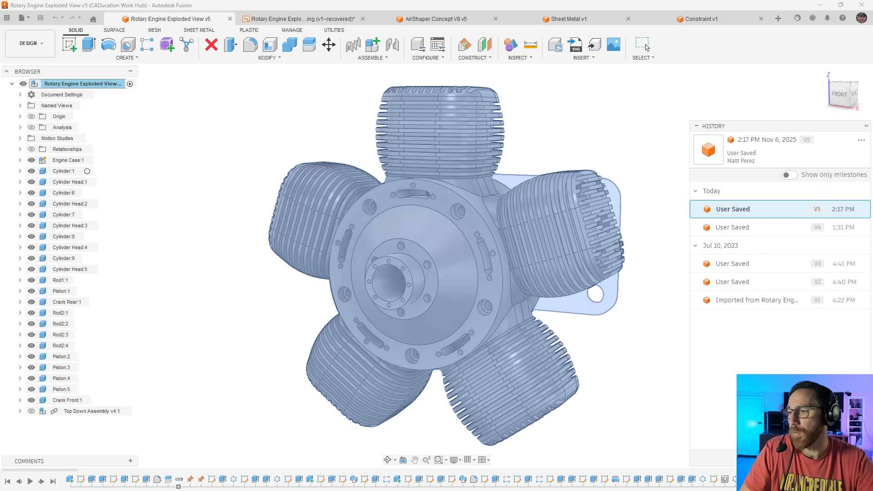
pyautogui.click(647, 47)
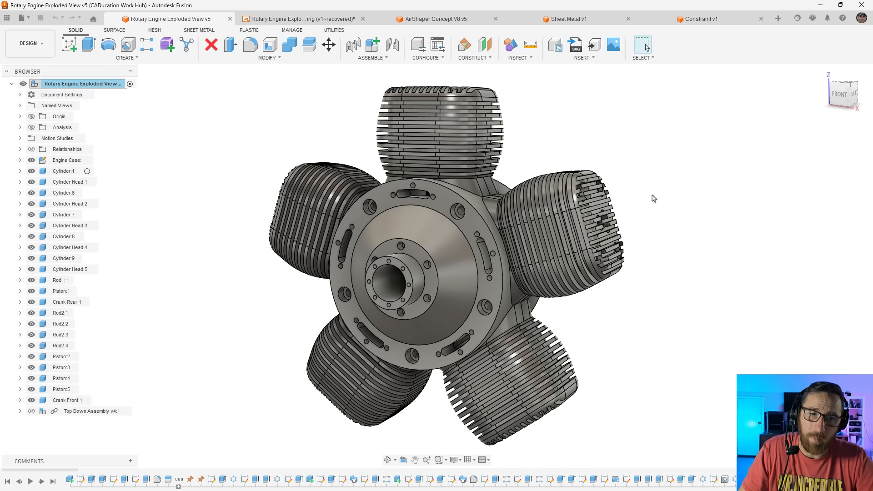
pyautogui.click(843, 19)
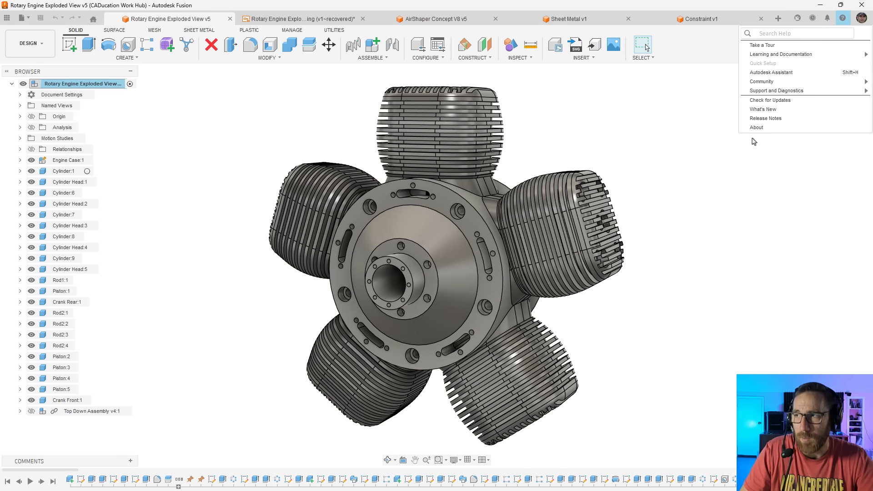
pyautogui.click(728, 175)
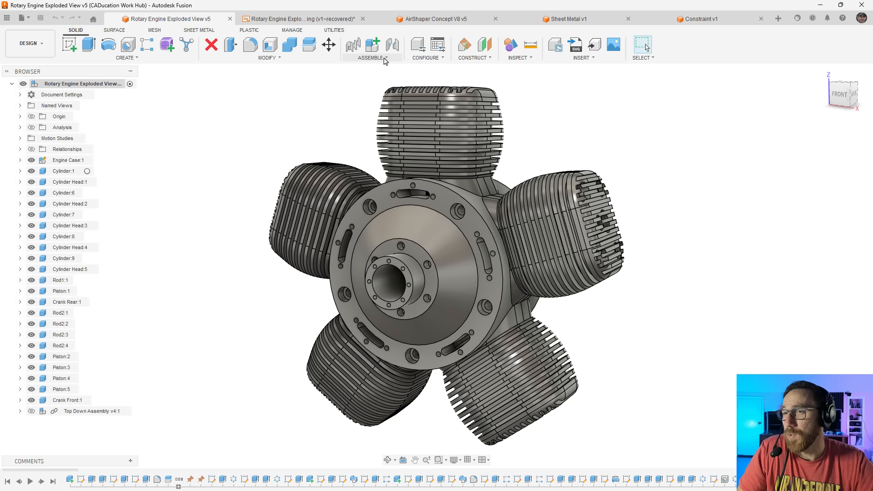
# View the part number, part name and description properties of Cylinder:1, and close them
pyautogui.rightClick(63, 171)
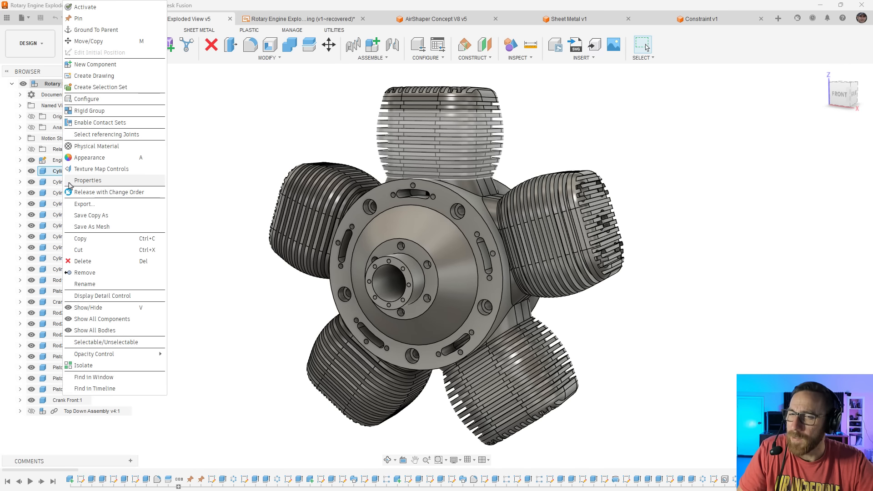
pyautogui.click(109, 181)
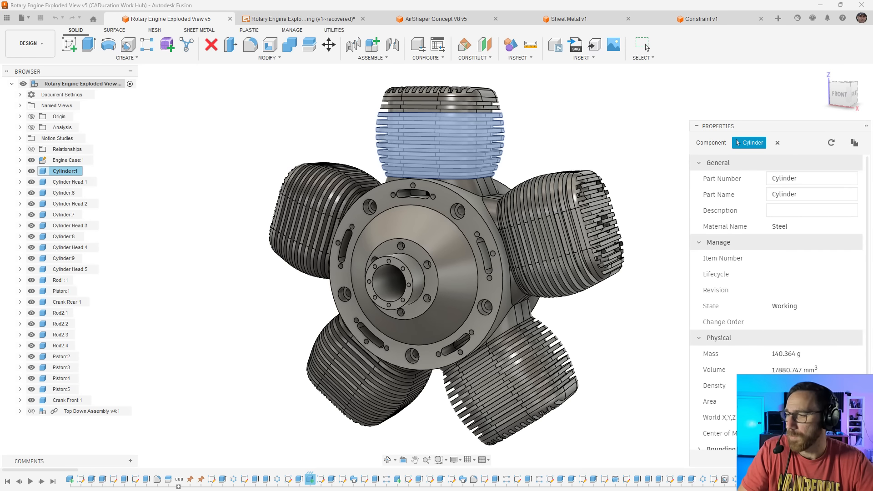
pyautogui.click(852, 458)
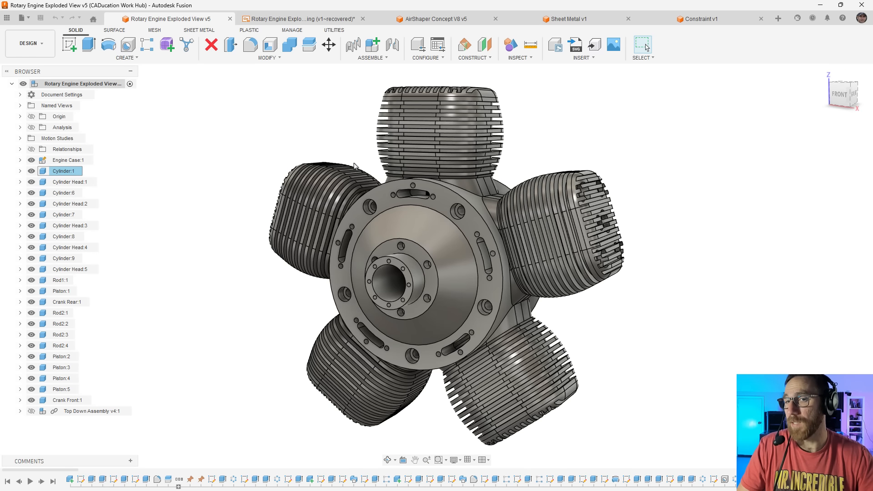
# Set the description of Cylinder:1 to "Cylinder" in its properties and save the assembly as a new version
pyautogui.rightClick(45, 174)
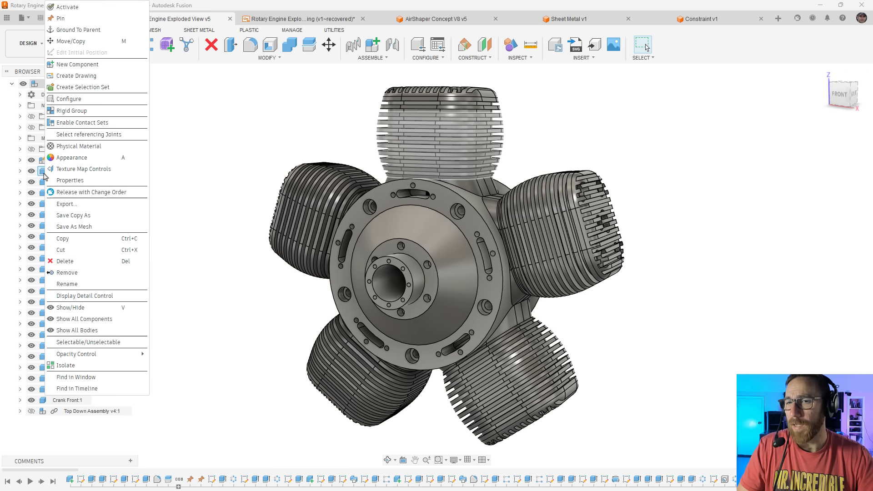
pyautogui.click(71, 180)
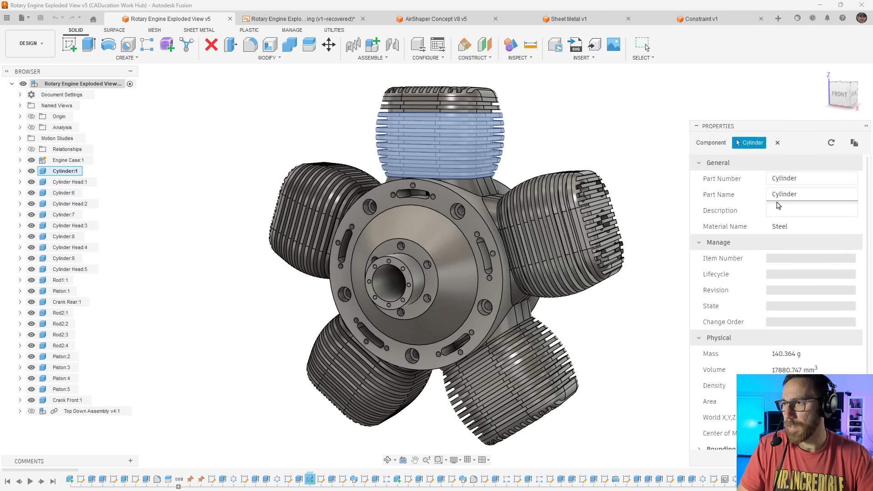
pyautogui.click(781, 210)
pyautogui.write('Cy')
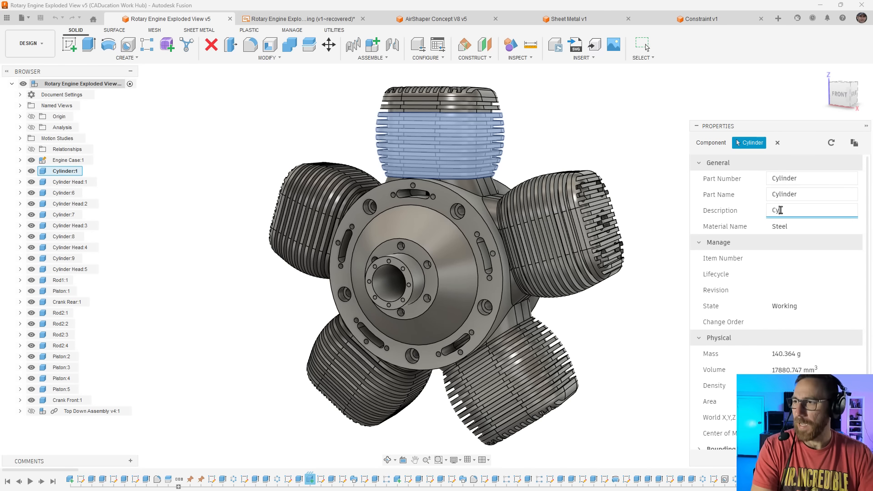
pyautogui.write('linder')
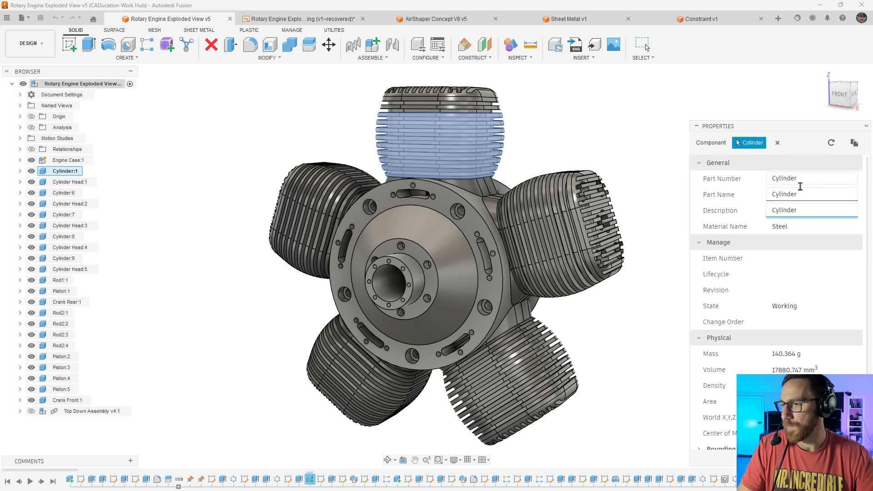
pyautogui.press('Return')
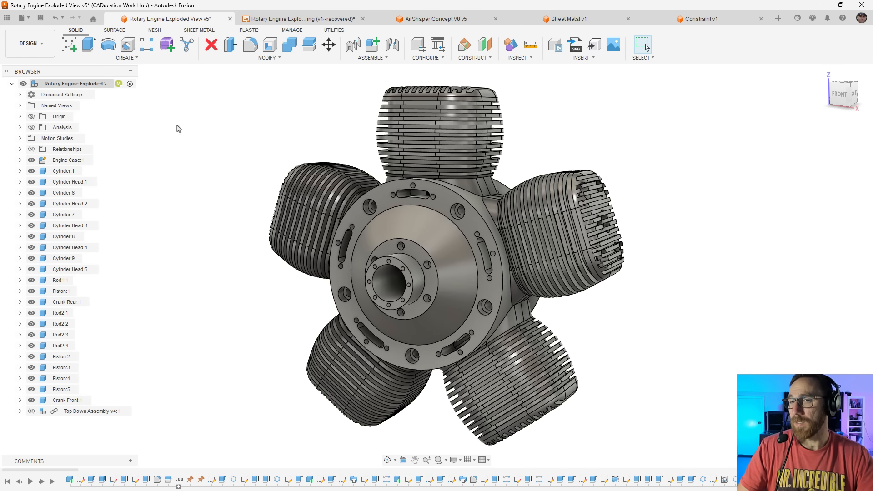
pyautogui.hotkey('ctrl', 's')
pyautogui.press('Return')
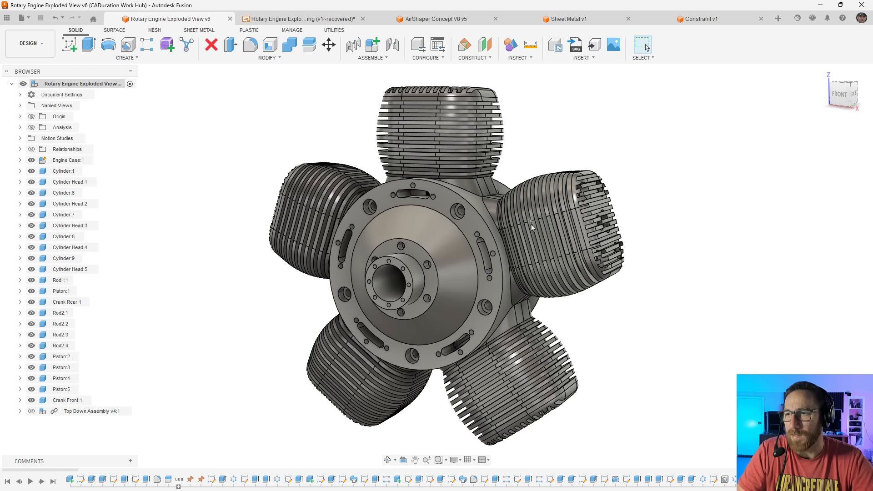
# Open the configuration table of the assembly to view its parameters, and close it
pyautogui.click(427, 58)
pyautogui.click(430, 77)
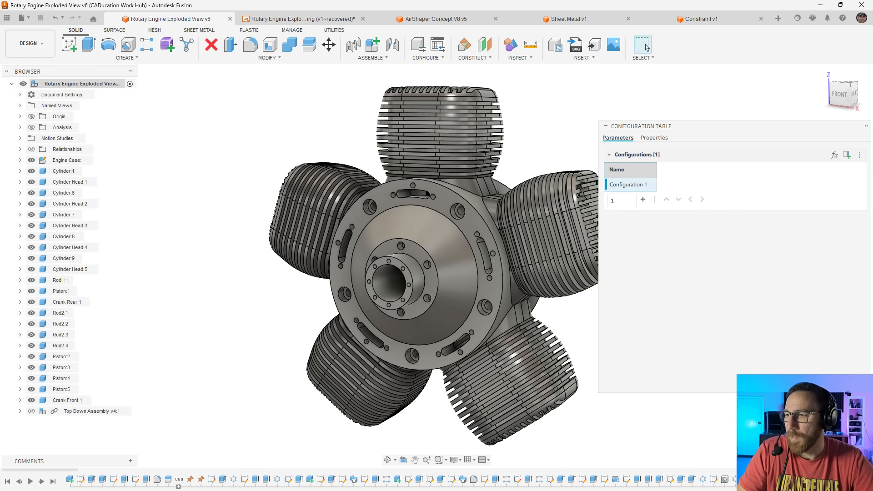
pyautogui.click(851, 383)
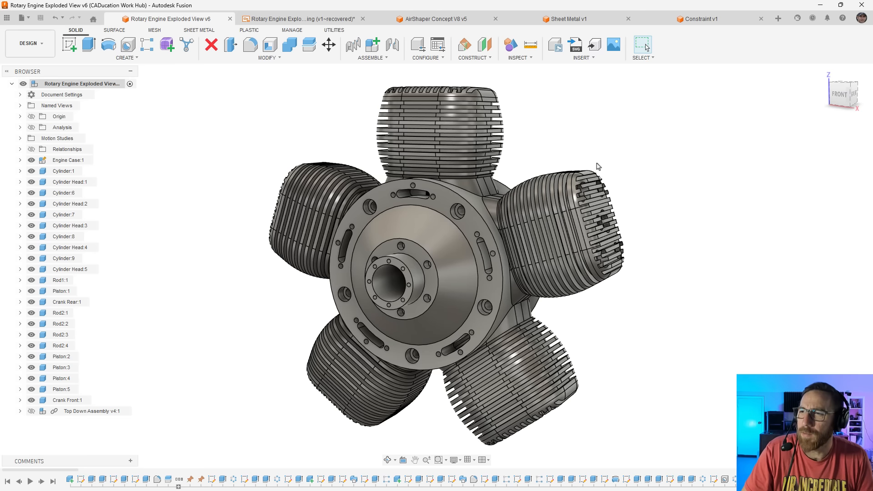
# Try Select By Size with the component filter, adjust the size range to start at 27.225 mm, and cancel the selection
pyautogui.click(642, 57)
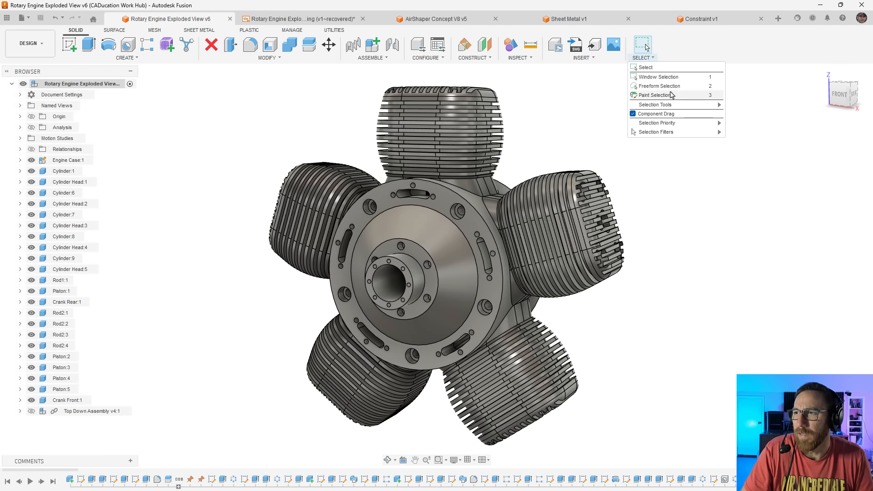
pyautogui.moveTo(686, 108)
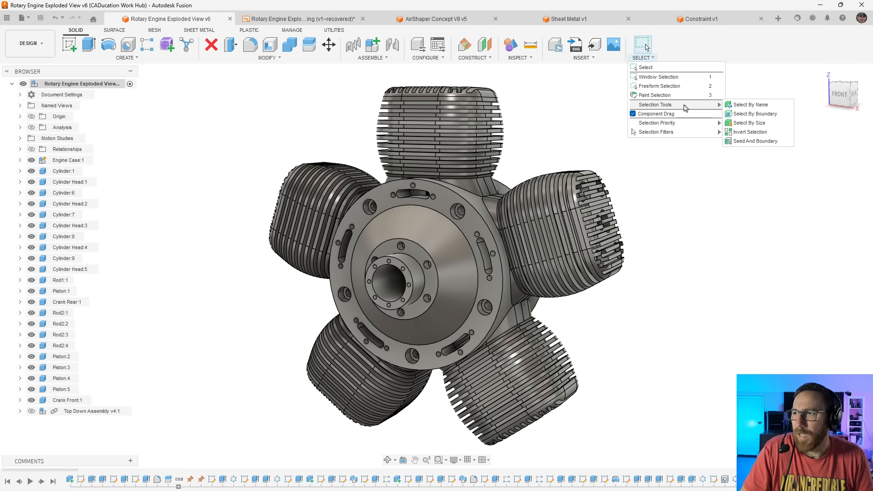
pyautogui.click(749, 123)
pyautogui.click(813, 138)
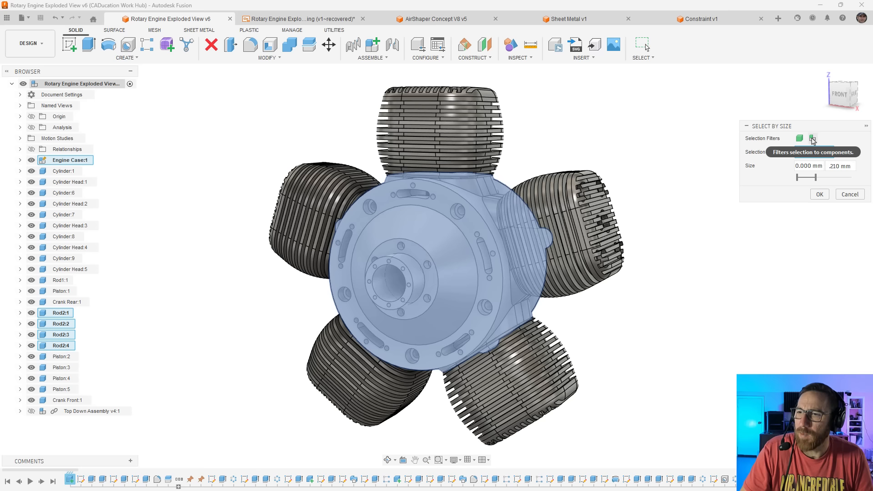
pyautogui.moveTo(816, 177)
pyautogui.mouseDown()
pyautogui.moveTo(823, 178)
pyautogui.moveTo(811, 178)
pyautogui.mouseUp()
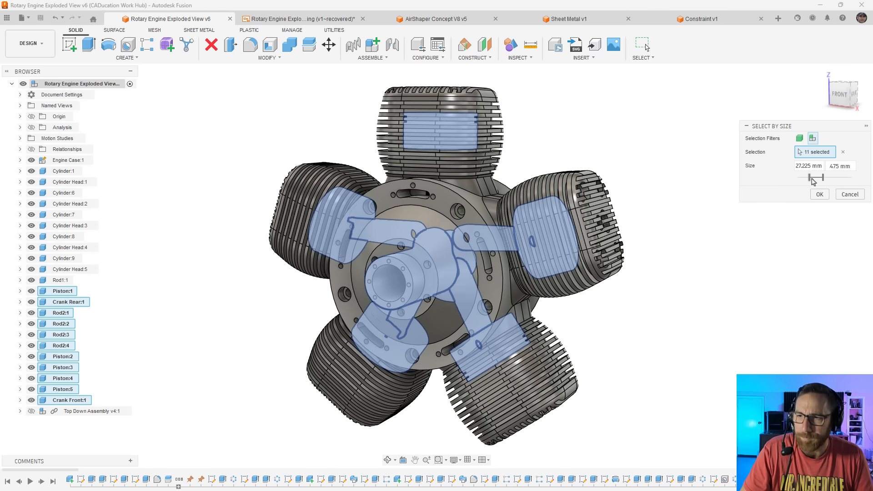
pyautogui.click(850, 194)
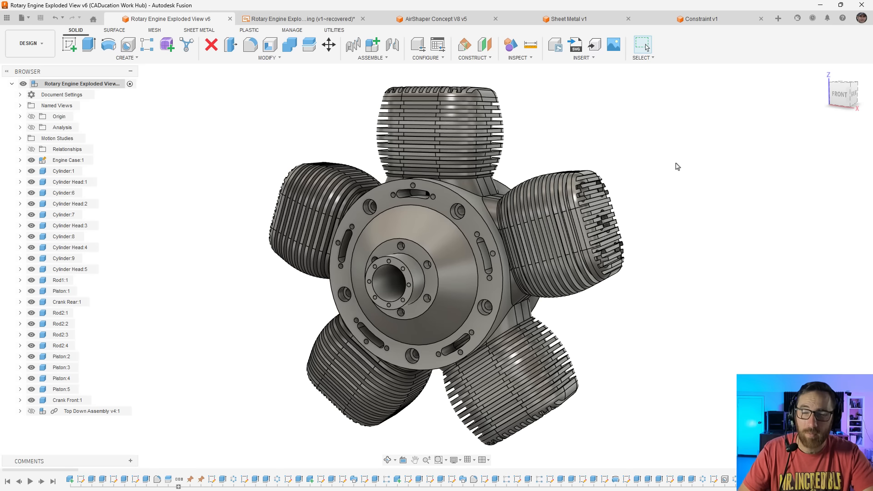
# Try a relative size box bounding solid around Cylinder:6, Cylinder:7 and Cylinder:8 in turn, and cancel it
pyautogui.click(136, 58)
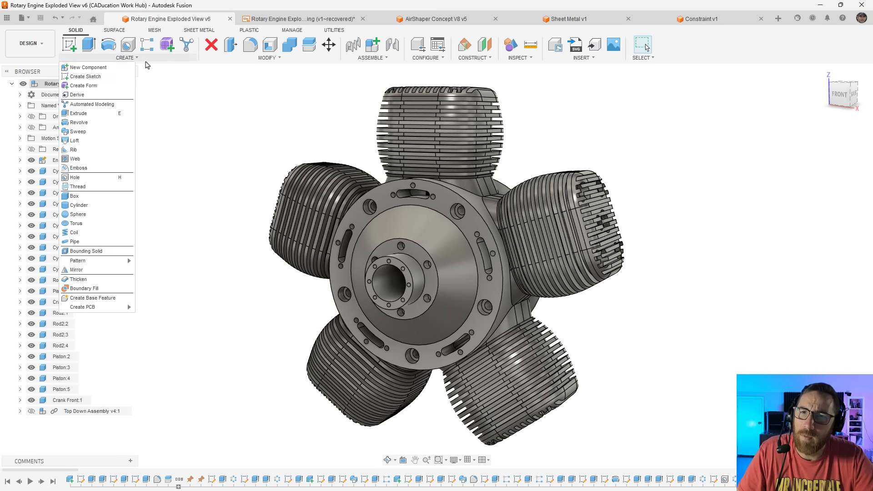
pyautogui.click(124, 251)
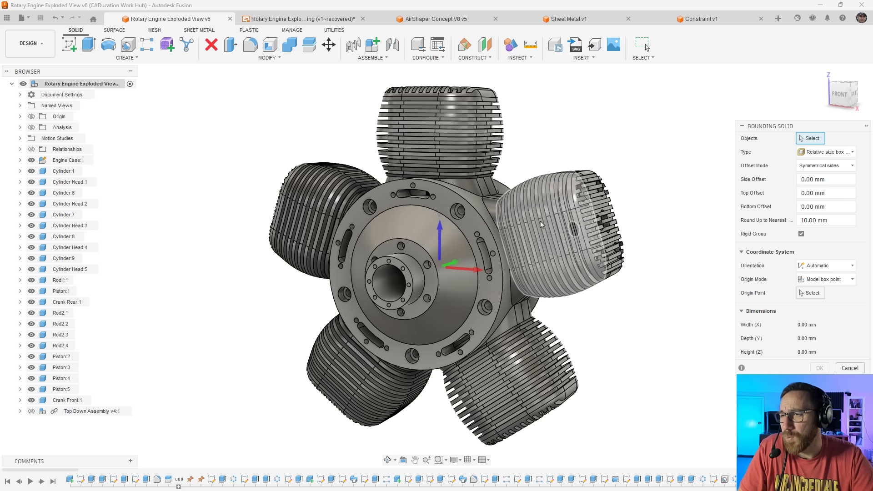
pyautogui.click(542, 190)
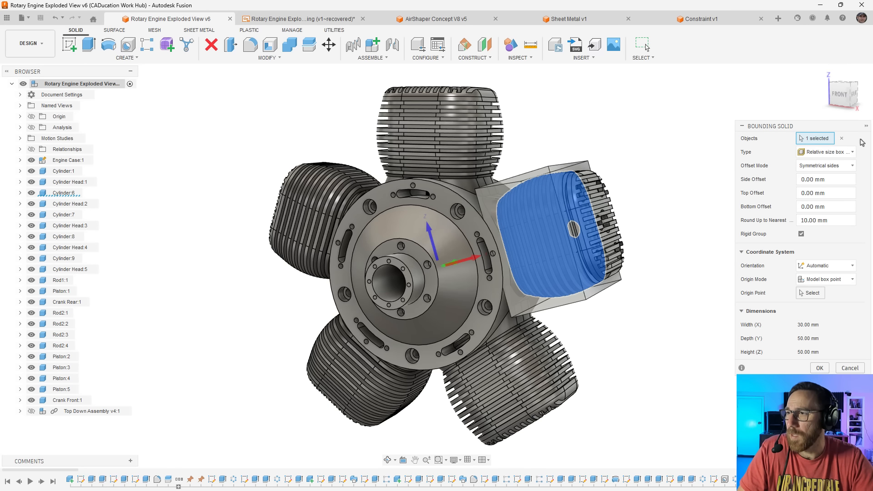
pyautogui.click(842, 138)
pyautogui.click(477, 369)
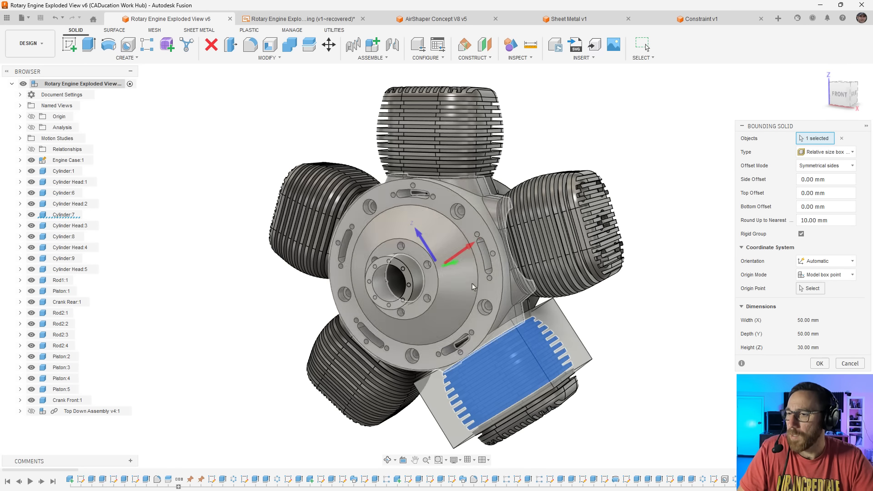
pyautogui.click(842, 138)
pyautogui.click(365, 382)
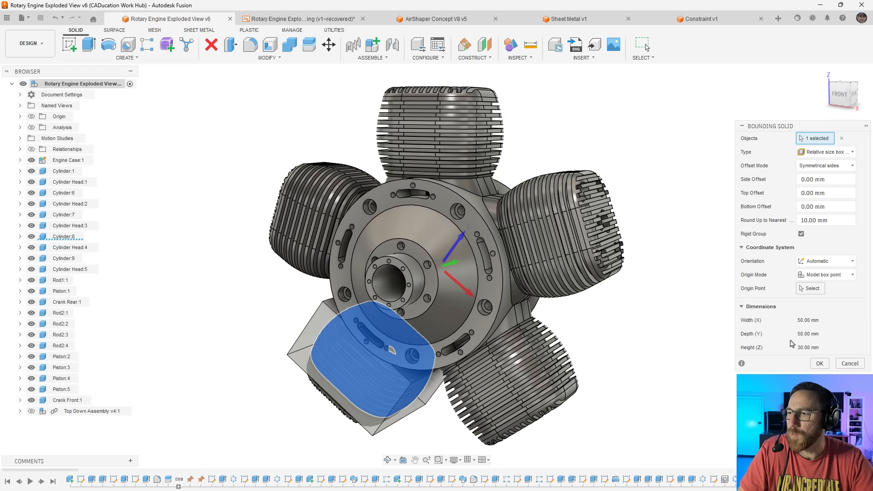
pyautogui.click(849, 364)
# Try Select By Boundary with a box boundary centred on Cylinder:6 and on Cylinder:1, and cancel the selection
pyautogui.click(642, 57)
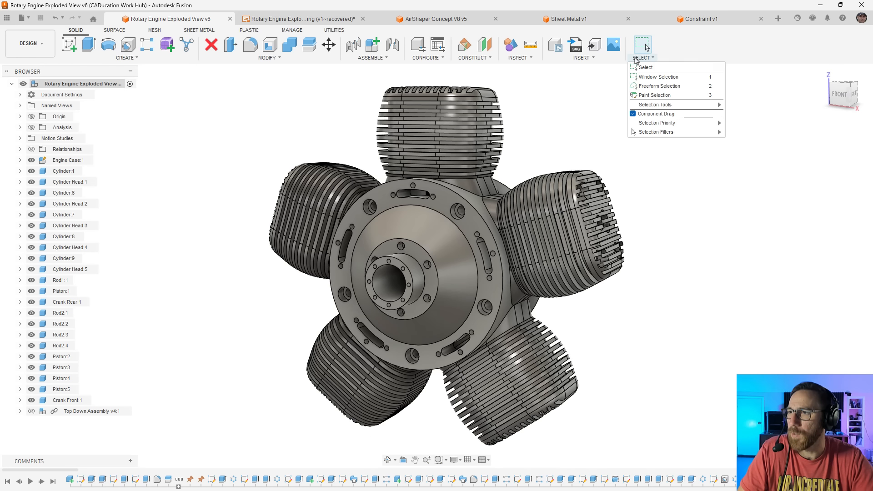
pyautogui.moveTo(675, 105)
pyautogui.click(755, 115)
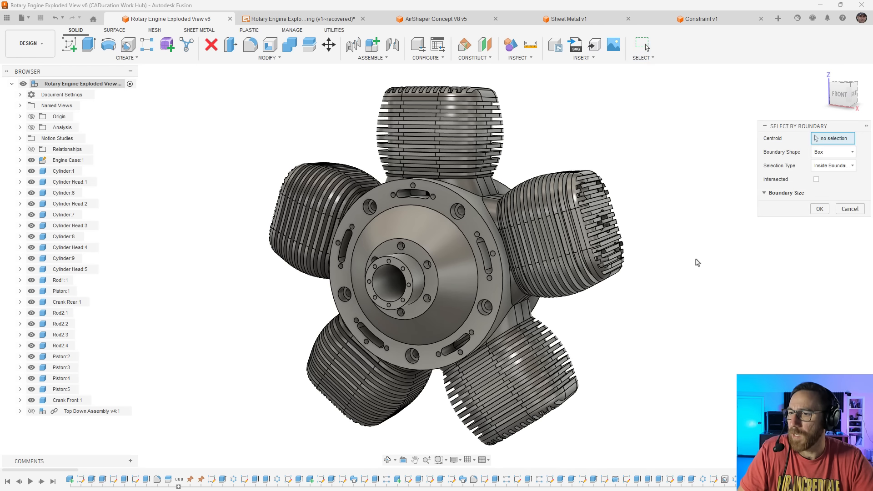
pyautogui.click(559, 259)
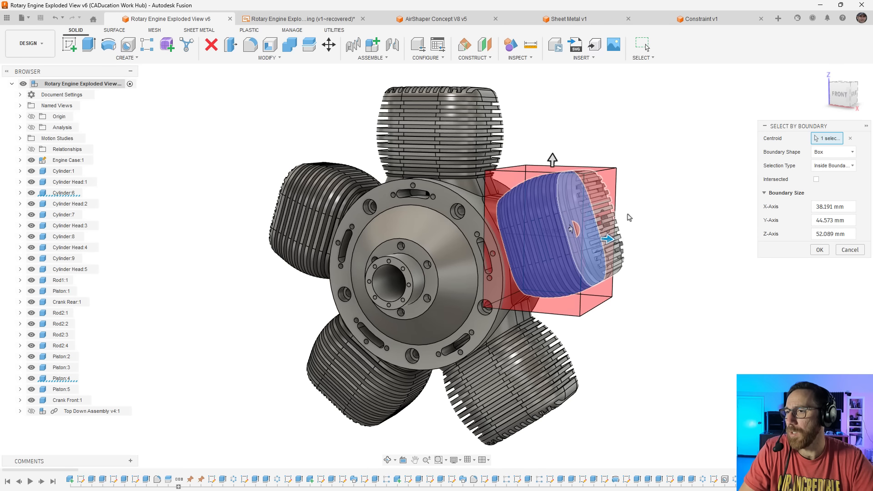
pyautogui.click(850, 138)
pyautogui.click(455, 142)
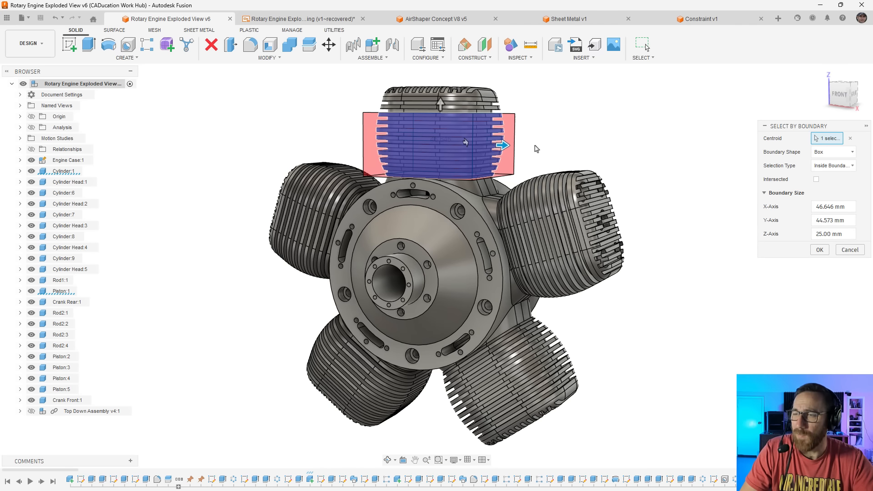
pyautogui.click(850, 250)
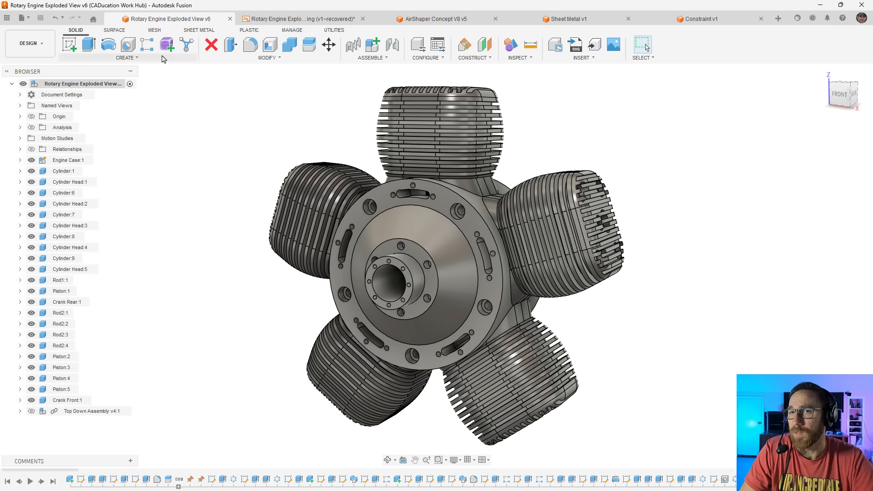
pyautogui.click(126, 57)
pyautogui.moveTo(102, 254)
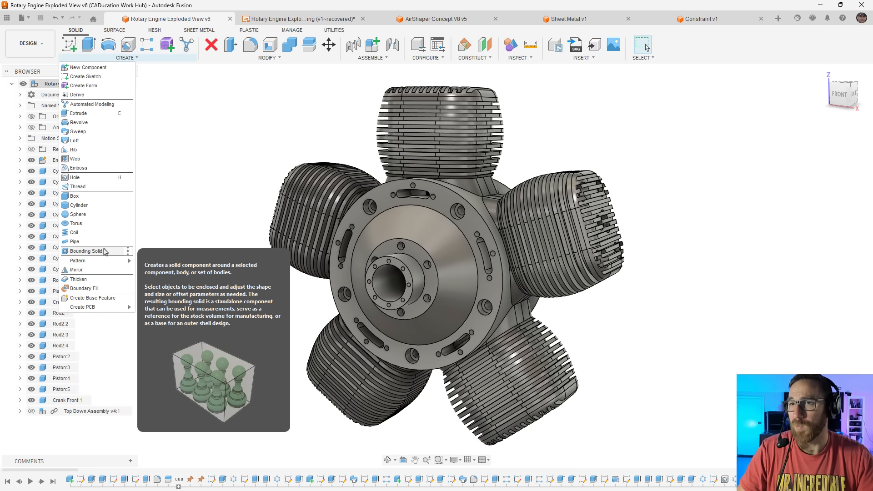
pyautogui.click(296, 60)
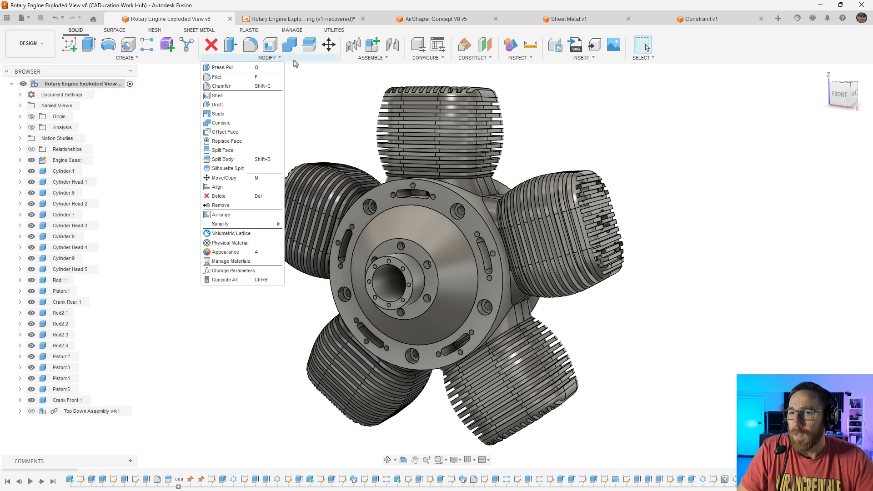
pyautogui.click(328, 104)
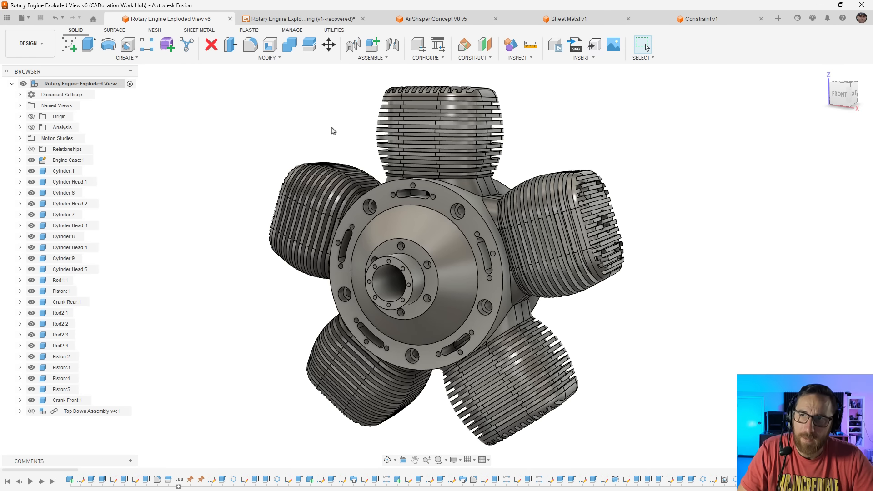
# Start a Fillet of type Fillet on the outer circular edge of the Engine Case's front flange
pyautogui.click(250, 46)
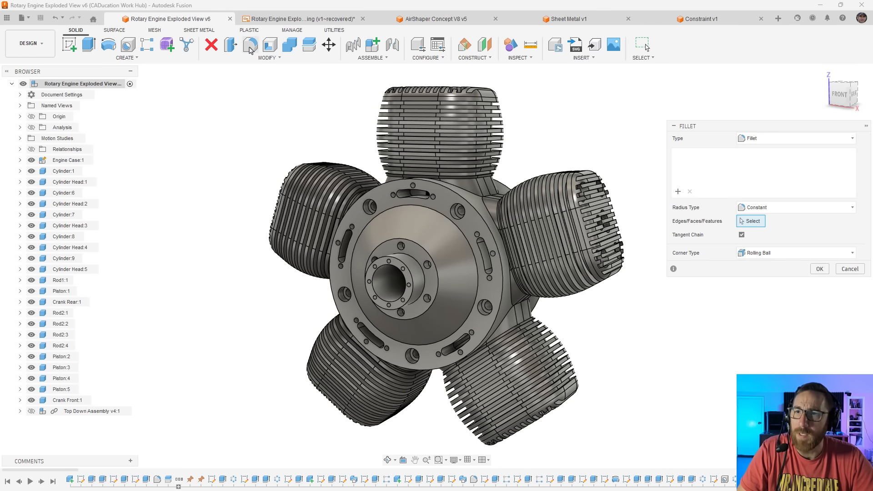
pyautogui.scroll(6, 476, 209)
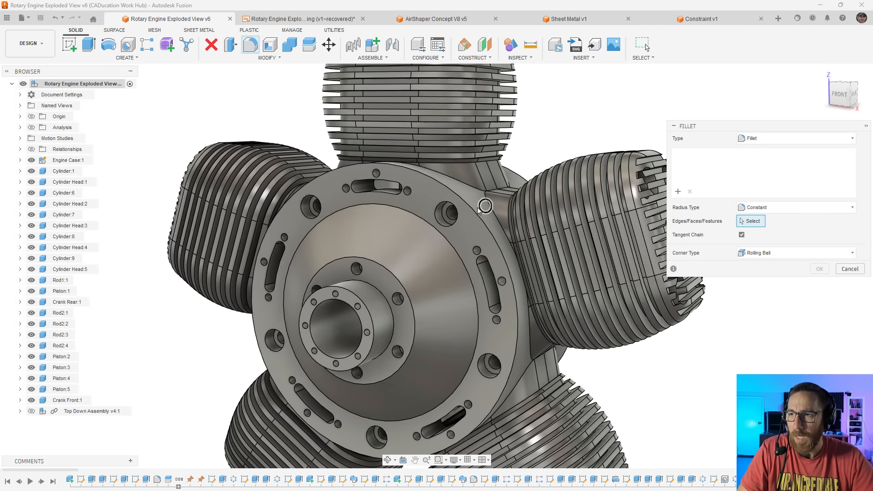
pyautogui.click(471, 211)
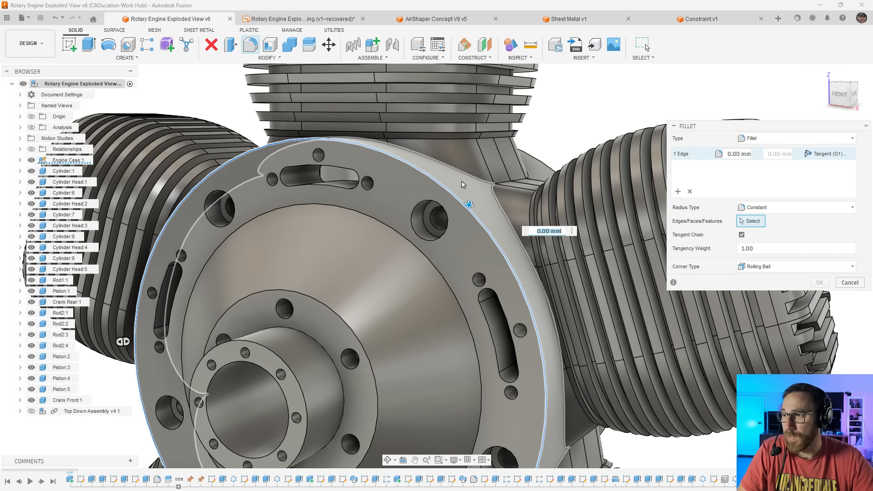
pyautogui.keyDown('shift'); pyautogui.moveTo(471, 213); pyautogui.dragTo(438, 185, button='middle'); pyautogui.keyUp('shift')
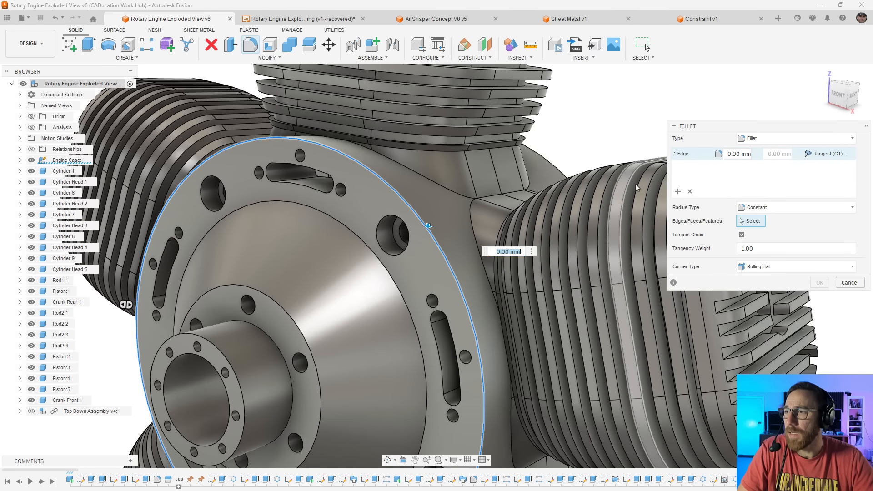
pyautogui.click(794, 139)
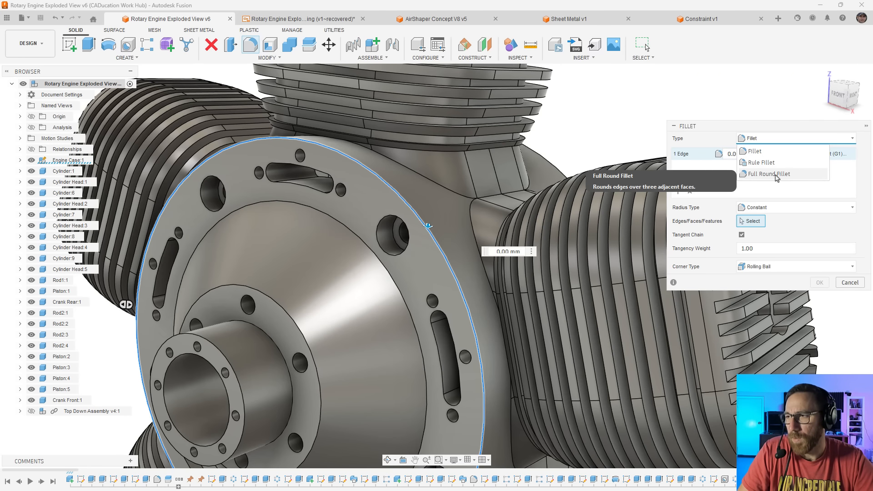
pyautogui.click(768, 151)
# Make the flange edge fillet asymmetric with radii of 1.50 mm and 4.00 mm
pyautogui.click(772, 209)
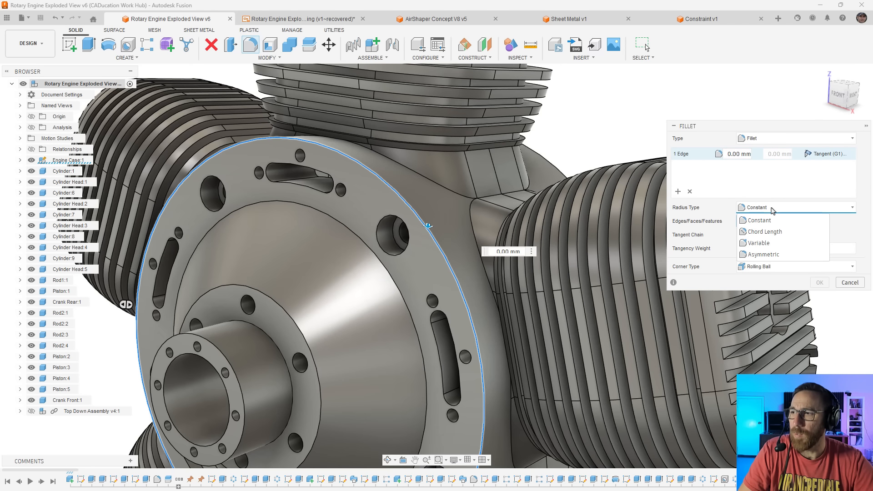
pyautogui.click(774, 254)
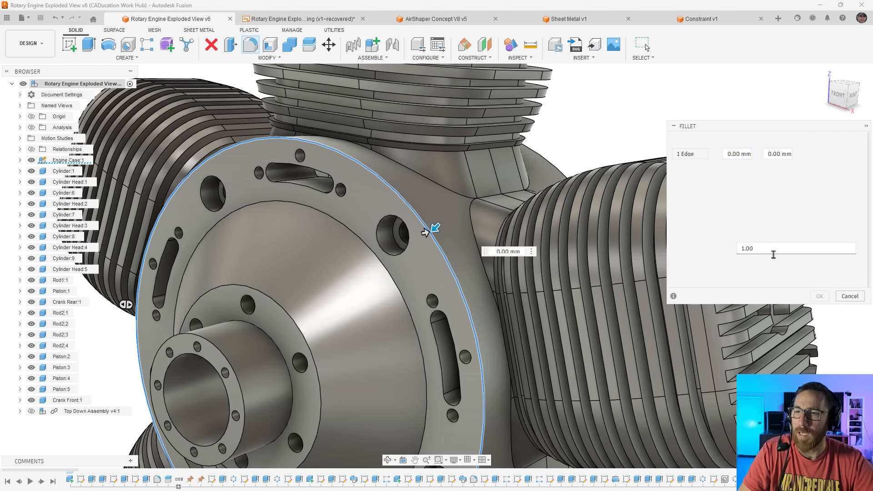
pyautogui.keyDown('shift'); pyautogui.moveTo(411, 204); pyautogui.dragTo(394, 202, button='middle'); pyautogui.keyUp('shift')
pyautogui.scroll(5, 398, 201)
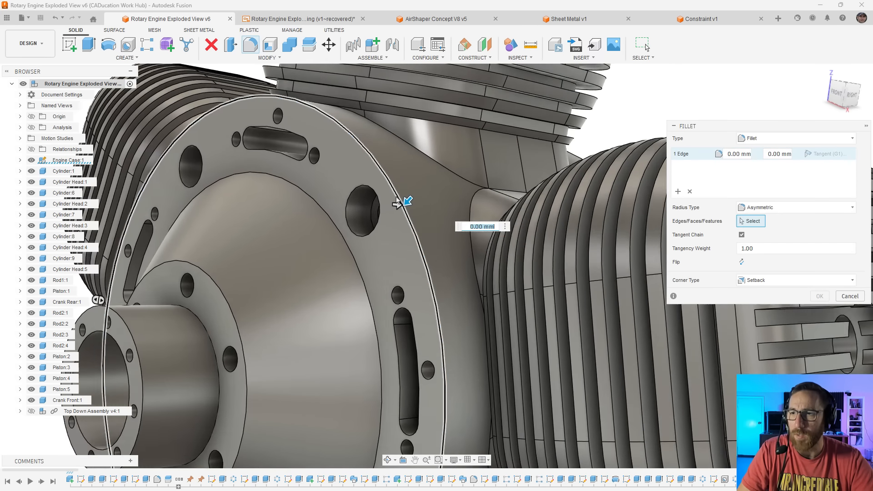
pyautogui.moveTo(402, 205); pyautogui.dragTo(424, 212)
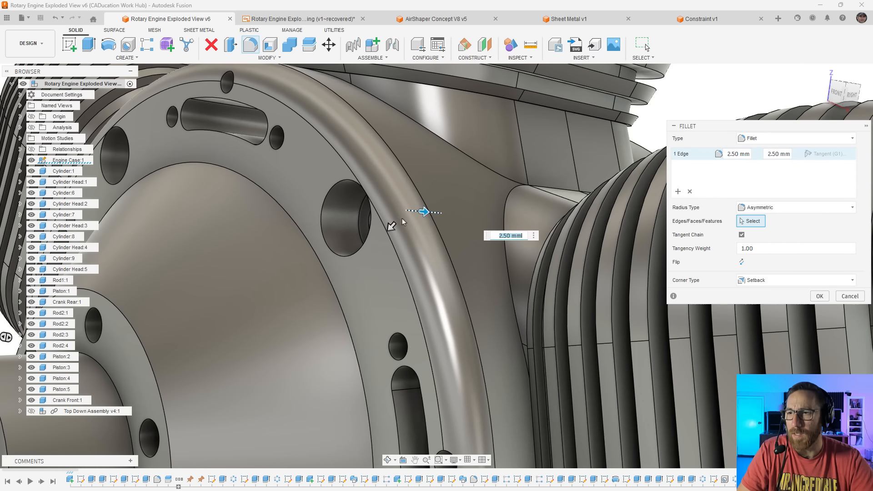
pyautogui.click(398, 218)
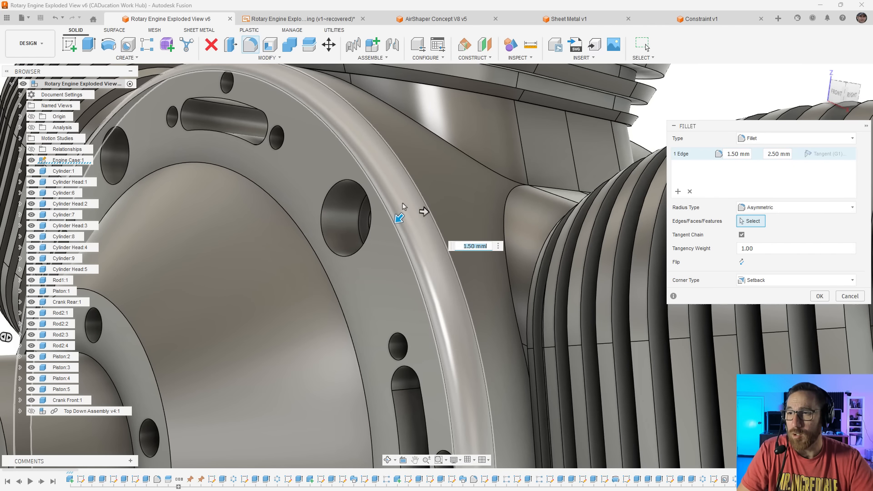
pyautogui.moveTo(424, 212)
pyautogui.mouseDown()
pyautogui.moveTo(446, 213)
pyautogui.moveTo(439, 213)
pyautogui.mouseUp()
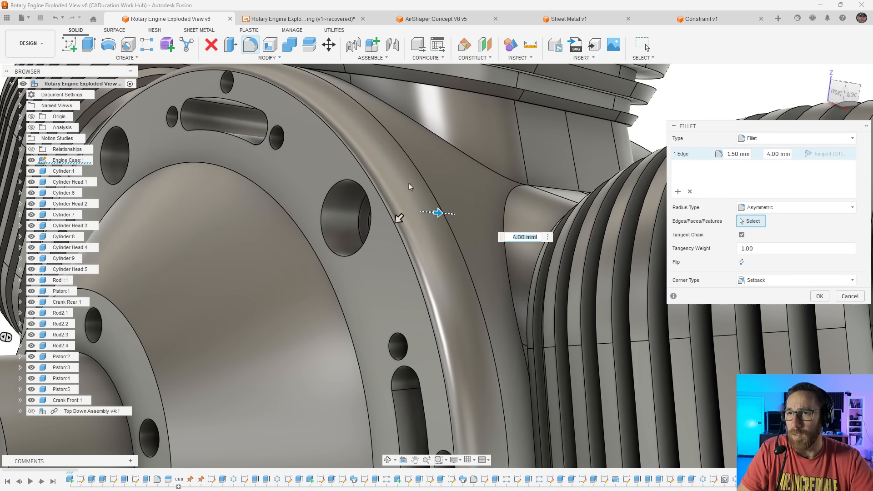
# Inspect the asymmetric fillet from the side and reduce its two radii to 1.00 mm and 2.50 mm
pyautogui.keyDown('shift'); pyautogui.moveTo(395, 170); pyautogui.dragTo(392, 206, button='middle'); pyautogui.keyUp('shift')
pyautogui.scroll(-5, 391, 189)
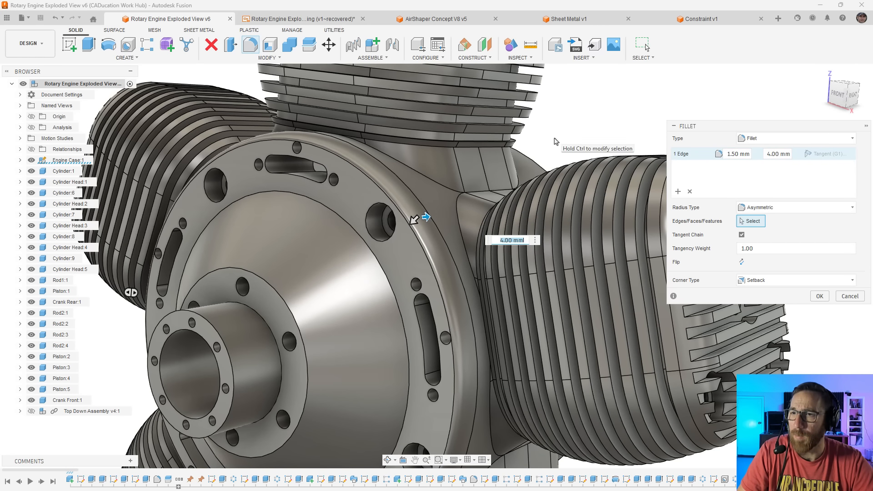
pyautogui.click(848, 101)
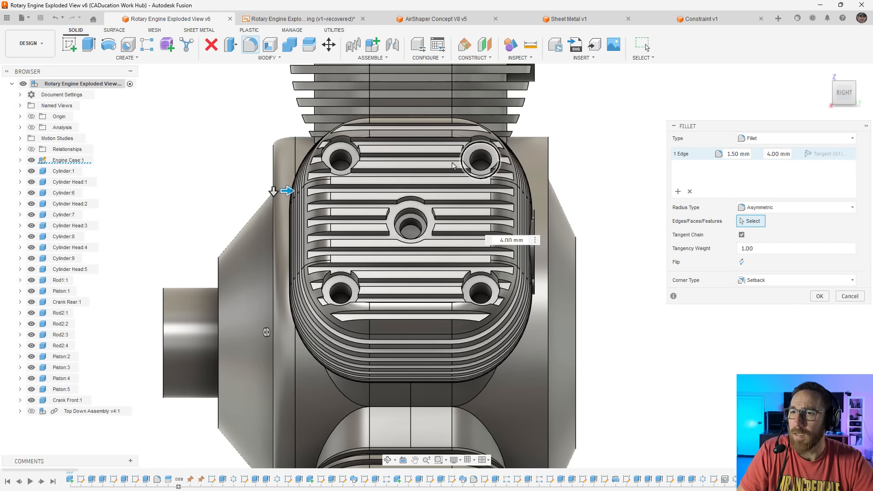
pyautogui.scroll(3, 275, 156)
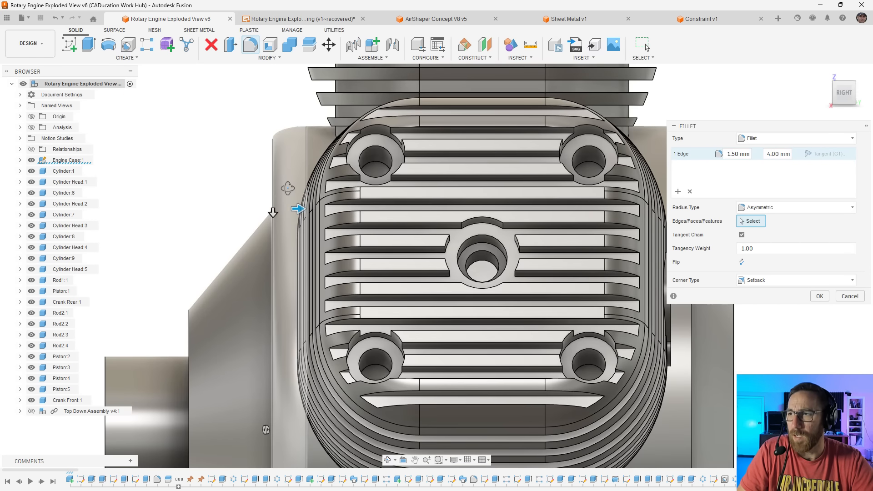
pyautogui.keyDown('shift'); pyautogui.moveTo(269, 187); pyautogui.dragTo(312, 195, button='middle'); pyautogui.keyUp('shift')
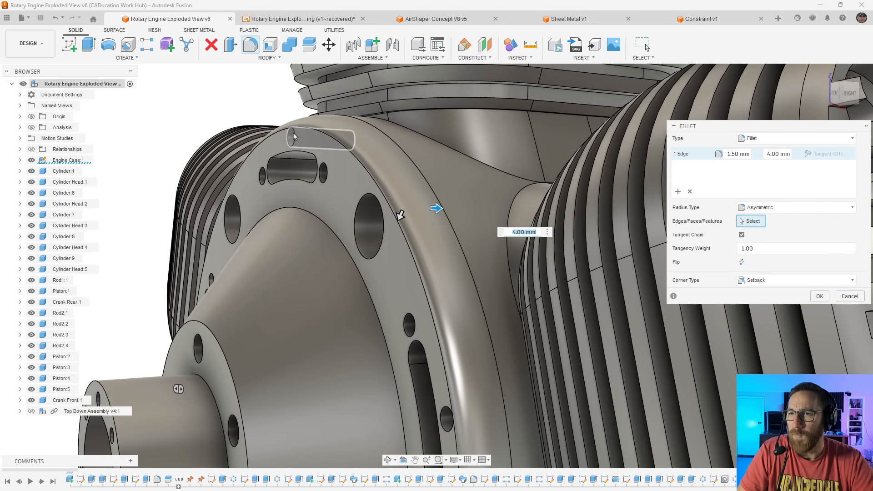
pyautogui.scroll(4, 412, 208)
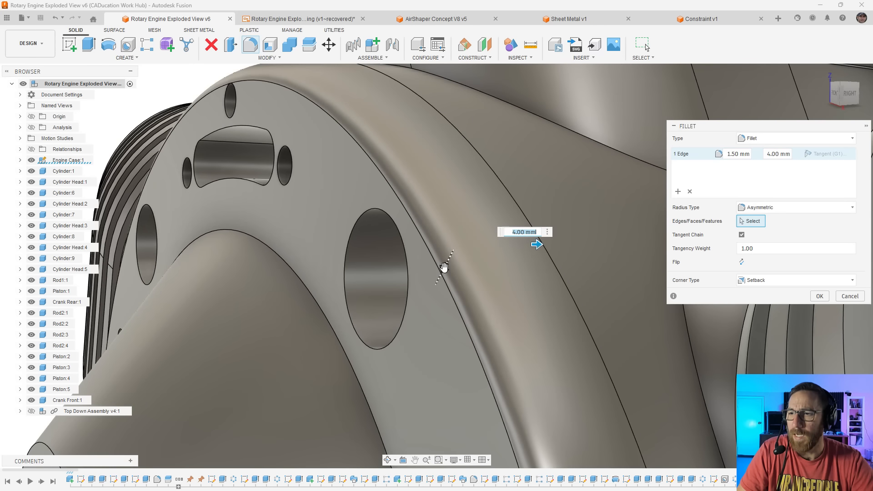
pyautogui.click(446, 266)
pyautogui.moveTo(446, 266); pyautogui.dragTo(234, 95)
pyautogui.moveTo(536, 245); pyautogui.dragTo(505, 246)
pyautogui.scroll(-3, 444, 223)
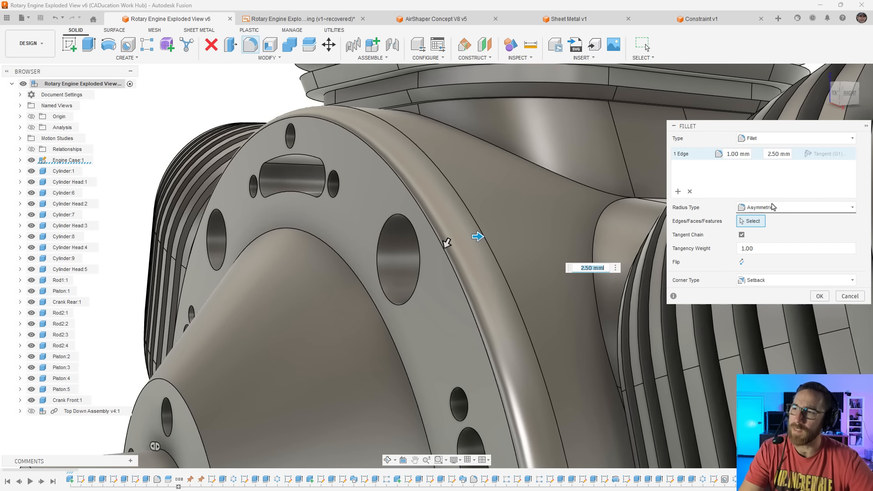
# Set the fillet's radius type to Constant, try Curvature continuity, restore Tangent (G1), and review the radius type options
pyautogui.click(773, 208)
pyautogui.click(774, 217)
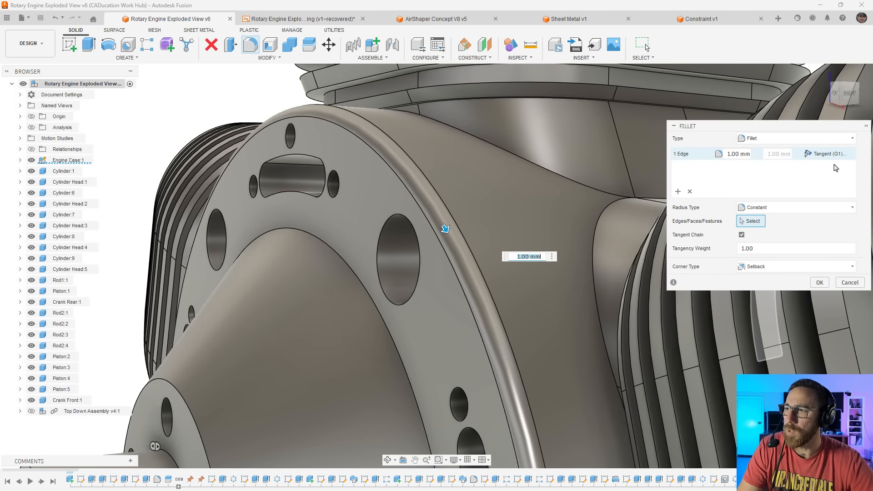
pyautogui.click(828, 153)
pyautogui.click(803, 172)
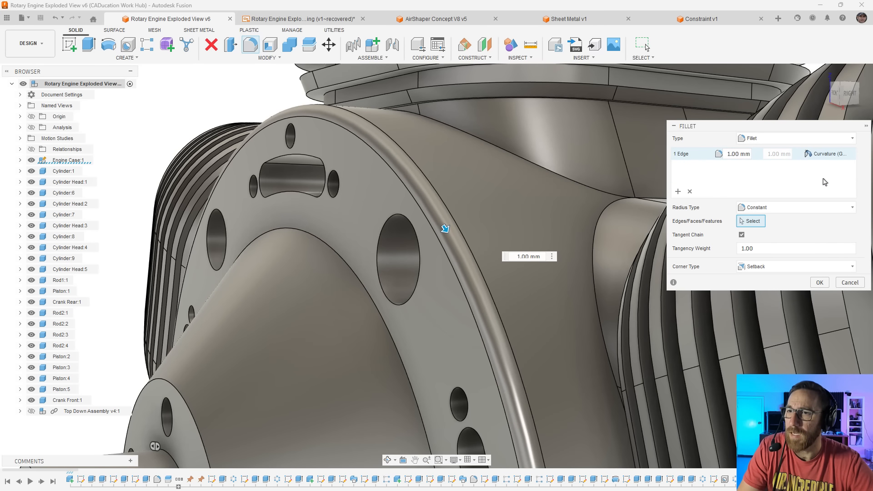
pyautogui.click(827, 154)
pyautogui.click(829, 167)
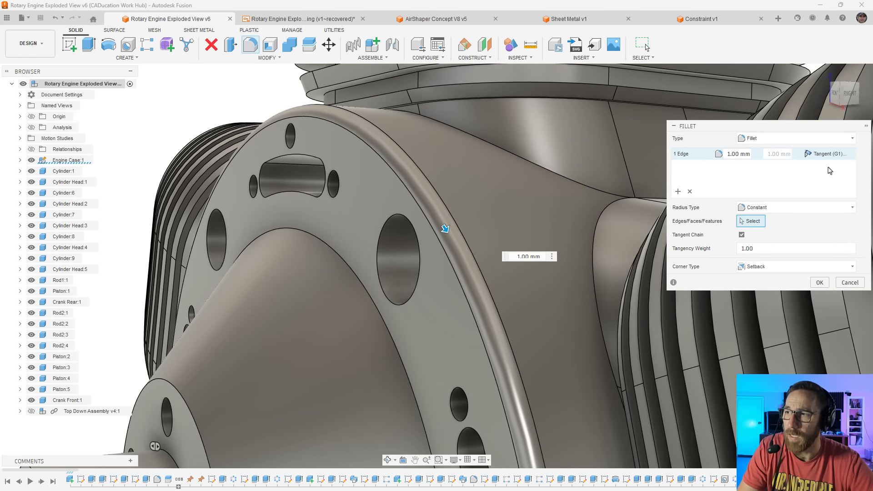
pyautogui.click(827, 208)
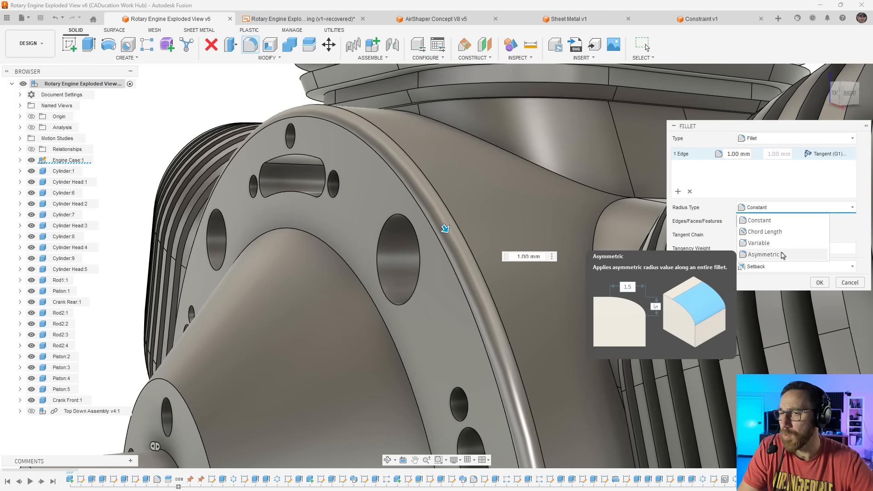
pyautogui.click(856, 237)
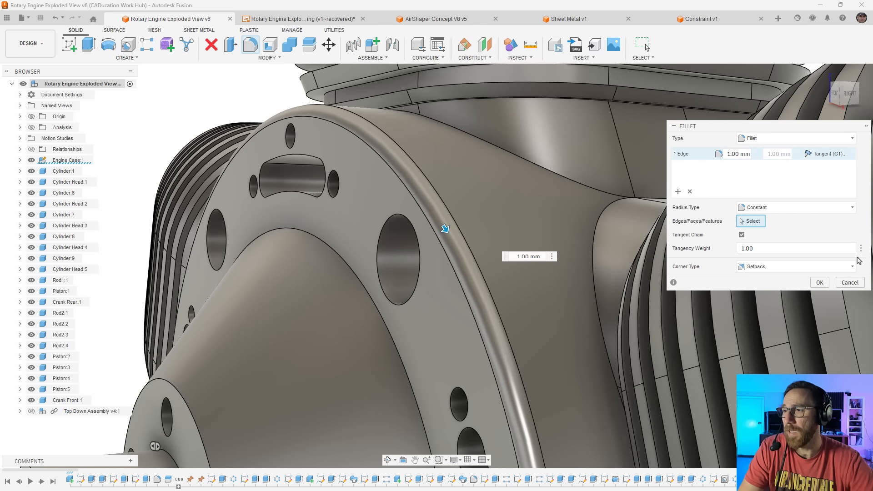
# Cancel the pending fillet on the Engine Case flange and view the engine from the front
pyautogui.click(850, 282)
pyautogui.scroll(-10, 435, 217)
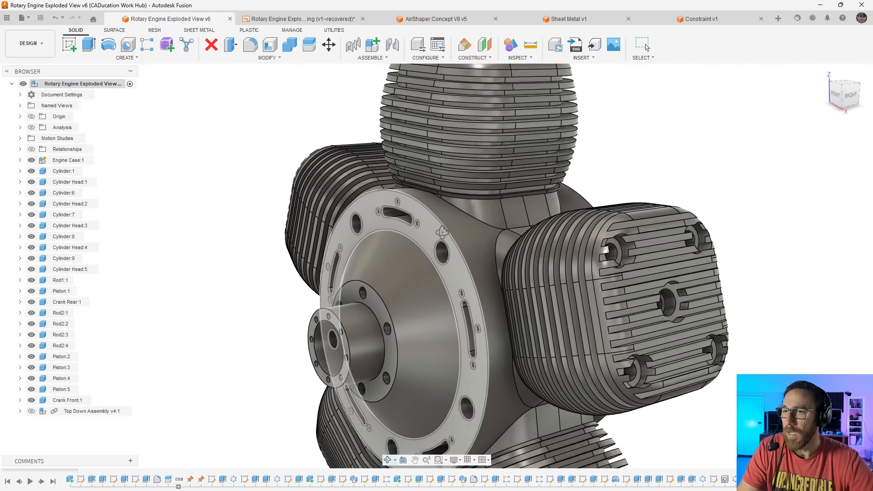
pyautogui.keyDown('shift'); pyautogui.moveTo(443, 233); pyautogui.dragTo(459, 244, button='middle'); pyautogui.keyUp('shift')
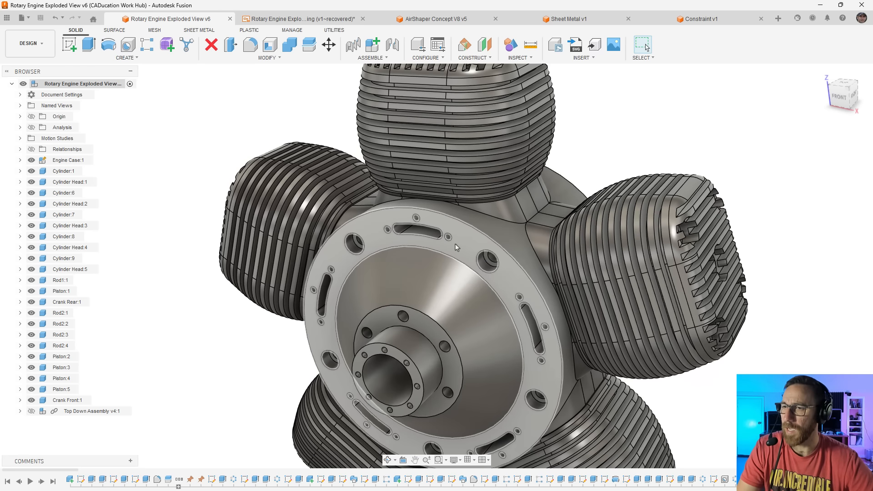
pyautogui.moveTo(455, 244); pyautogui.dragTo(438, 231, button='middle')
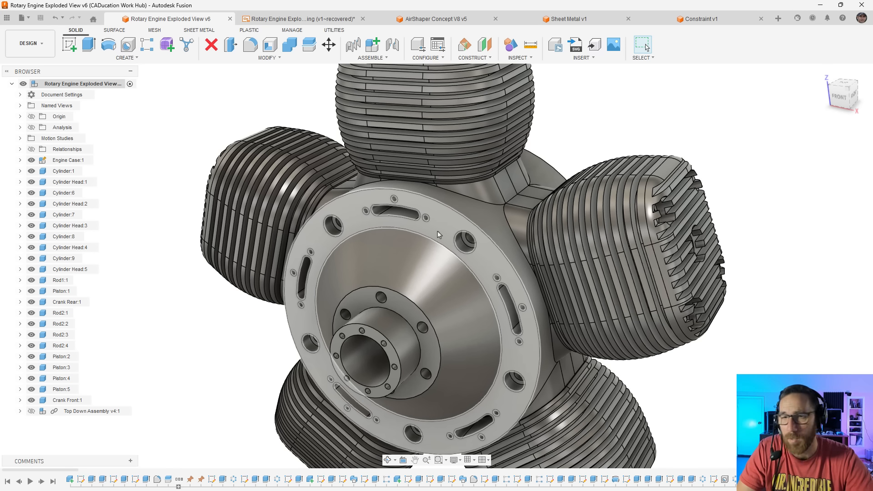
pyautogui.scroll(-1, 501, 165)
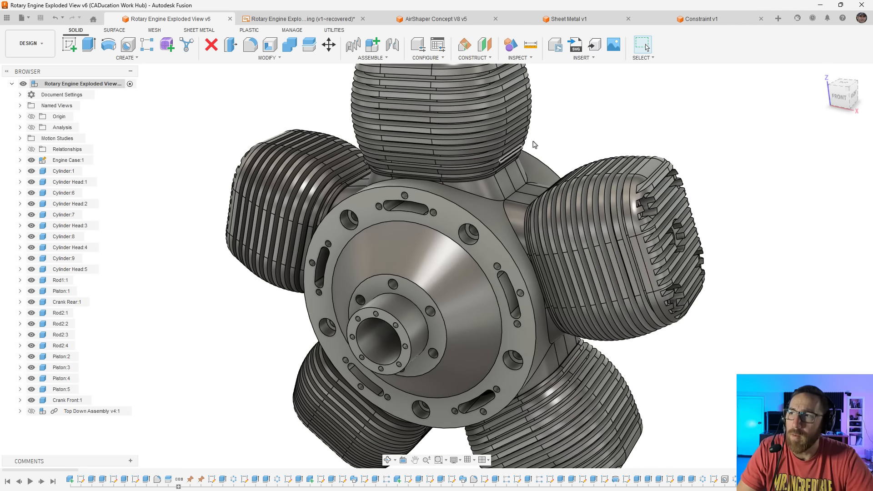
# In the Constraint v1 design, center the Rod between the Base's two lugs with a two-face to two-face component constraint
pyautogui.click(703, 23)
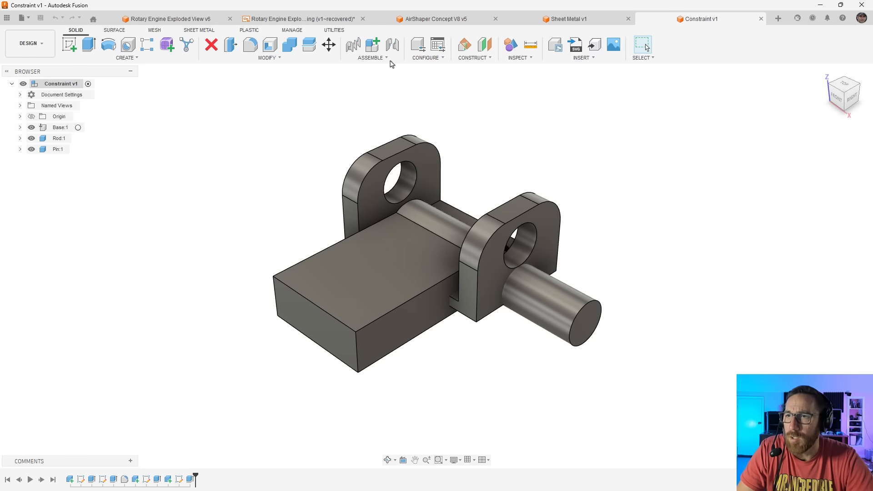
pyautogui.click(386, 58)
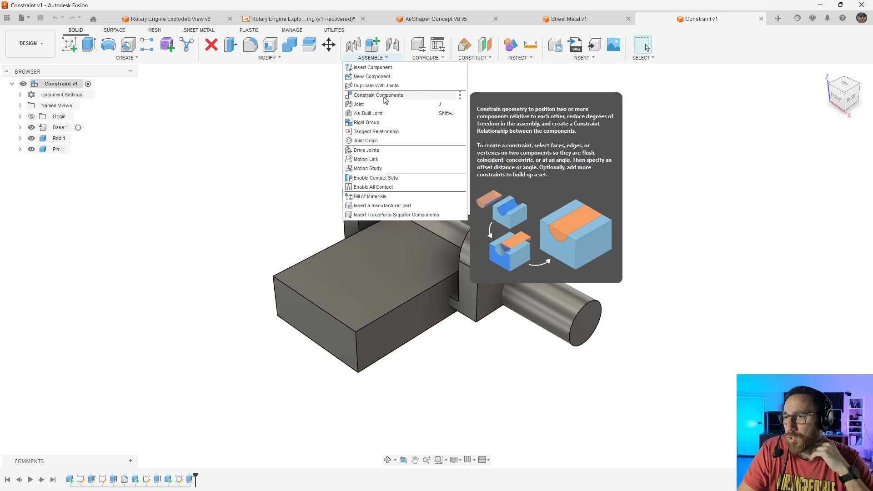
pyautogui.click(384, 98)
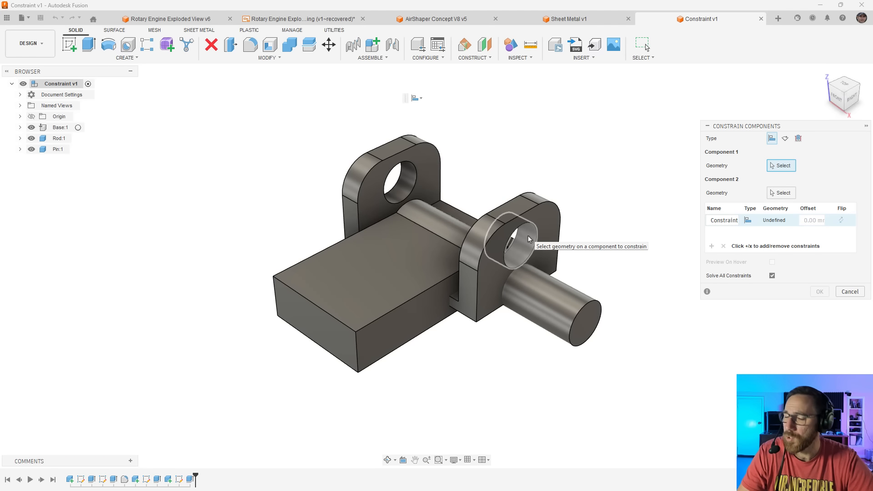
pyautogui.click(799, 139)
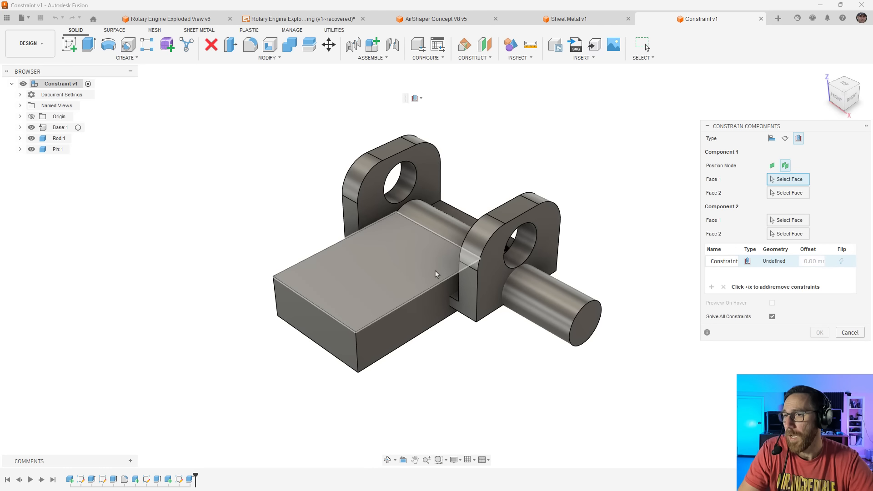
pyautogui.keyDown('shift'); pyautogui.moveTo(435, 272); pyautogui.dragTo(456, 269, button='middle'); pyautogui.keyUp('shift')
pyautogui.keyDown('shift'); pyautogui.moveTo(507, 257); pyautogui.dragTo(432, 162, button='middle'); pyautogui.keyUp('shift')
pyautogui.click(350, 153)
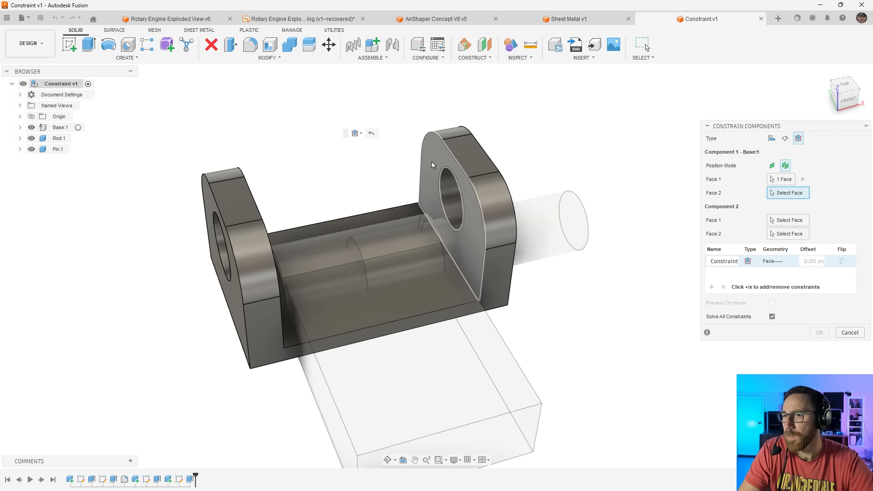
pyautogui.click(432, 162)
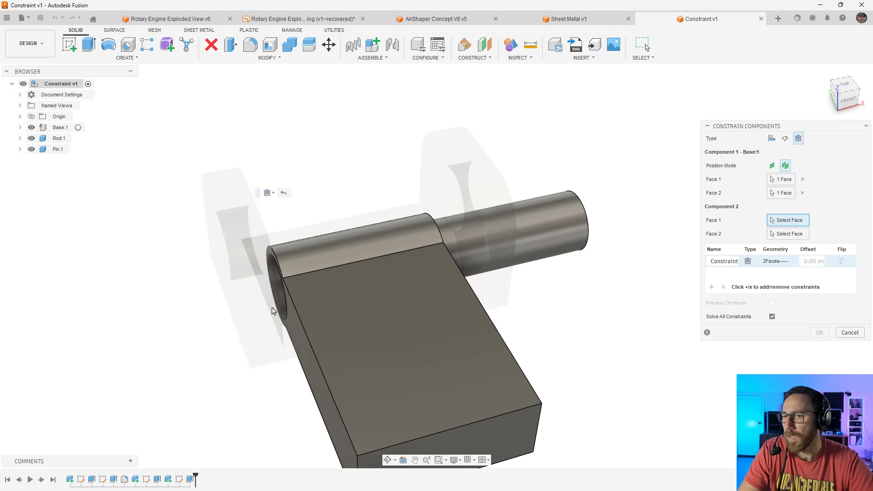
pyautogui.click(296, 334)
pyautogui.keyDown('shift'); pyautogui.moveTo(296, 334); pyautogui.dragTo(383, 320, button='middle'); pyautogui.keyUp('shift')
pyautogui.click(437, 321)
# Add a face-to-face constraint between the Base's lug hole and the Pin's cylindrical face
pyautogui.click(712, 288)
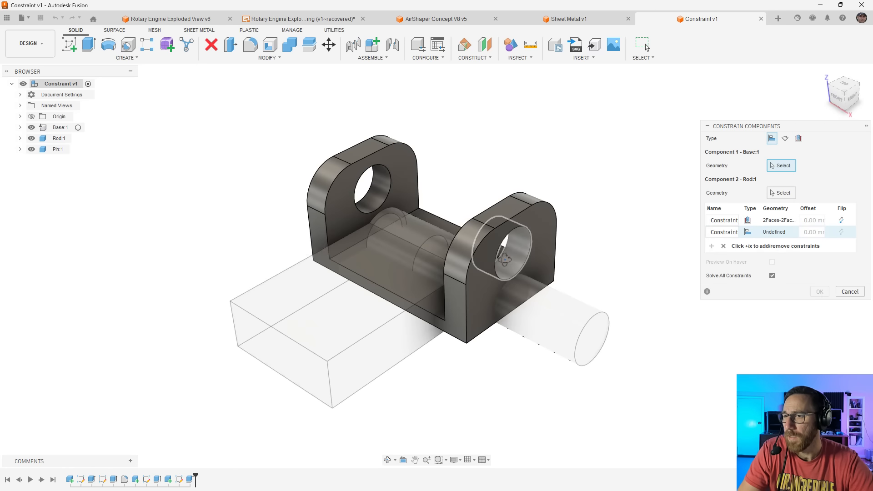
pyautogui.keyDown('shift'); pyautogui.moveTo(518, 262); pyautogui.dragTo(497, 272, button='middle'); pyautogui.keyUp('shift')
pyautogui.click(504, 280)
pyautogui.scroll(3, 503, 280)
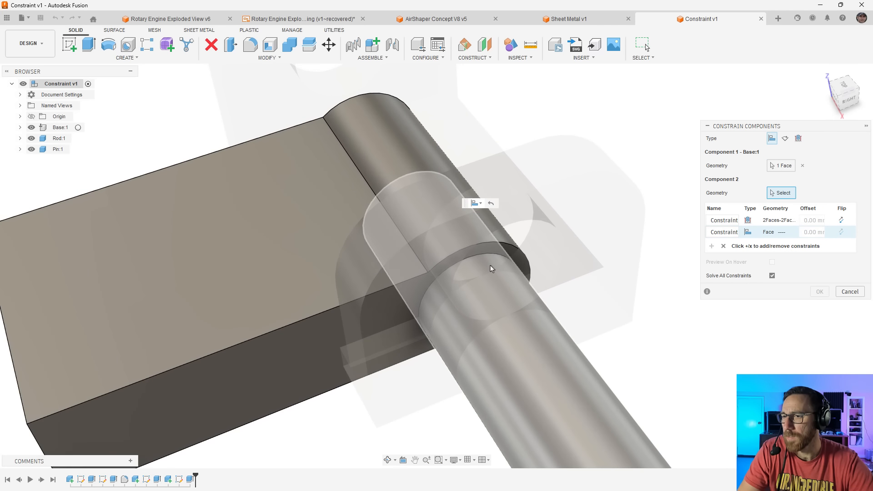
pyautogui.click(490, 266)
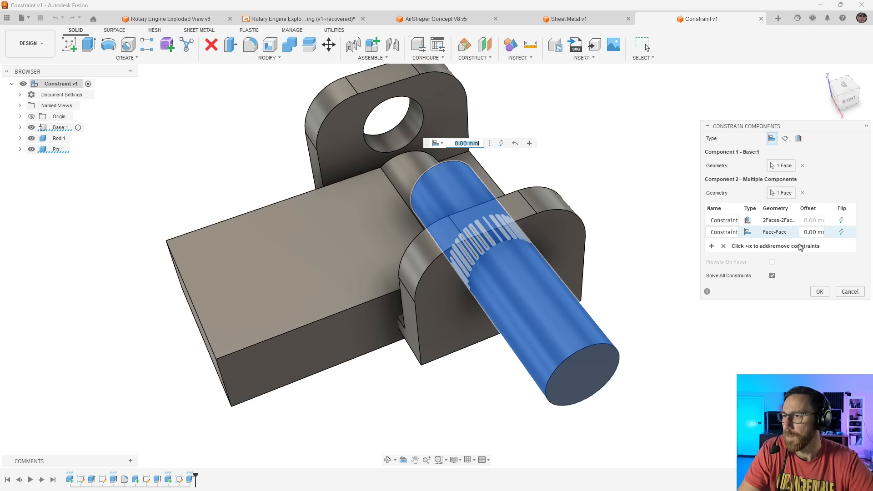
# Add another face-to-face constraint between the Base's lug hole and the Rod's cylindrical bore face
pyautogui.click(712, 246)
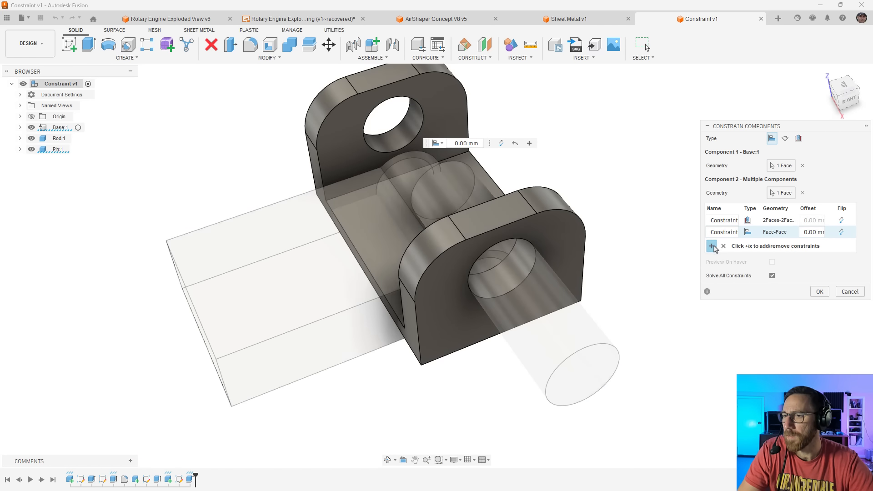
pyautogui.click(517, 270)
pyautogui.click(465, 302)
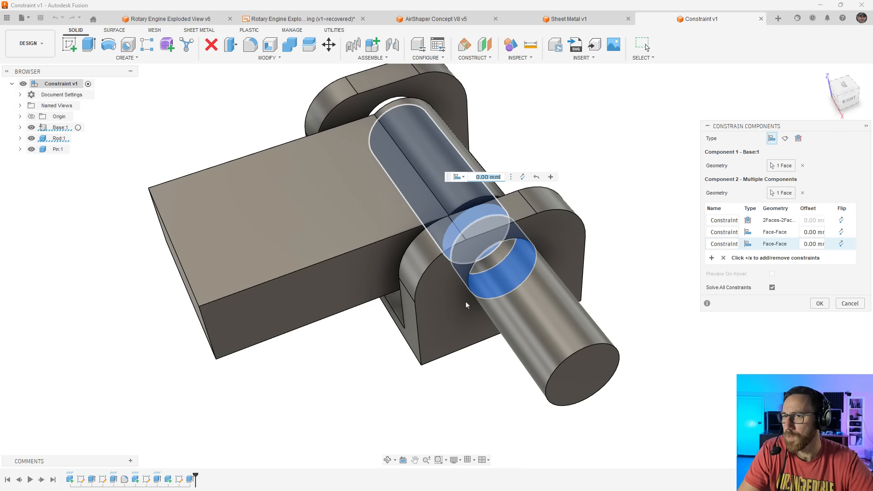
# Constrain the Pin's end face flush with the Base lug's outer face and finish the constraint set
pyautogui.click(712, 259)
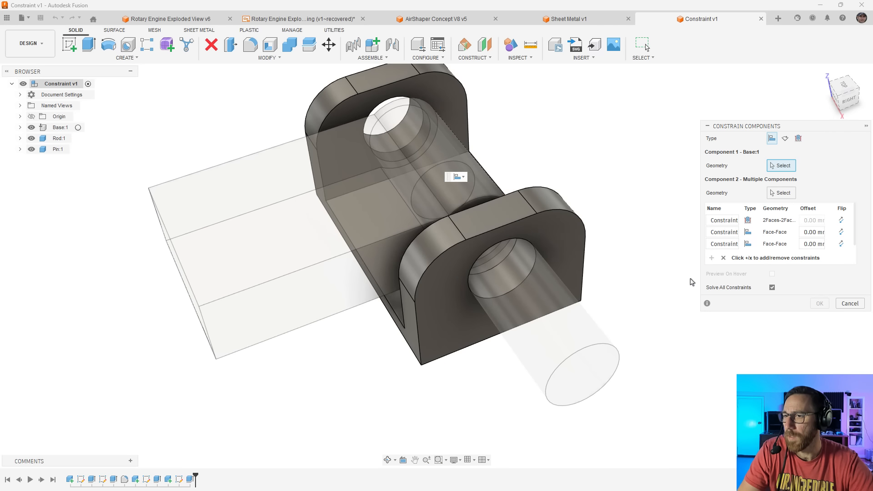
pyautogui.click(565, 241)
pyautogui.click(589, 373)
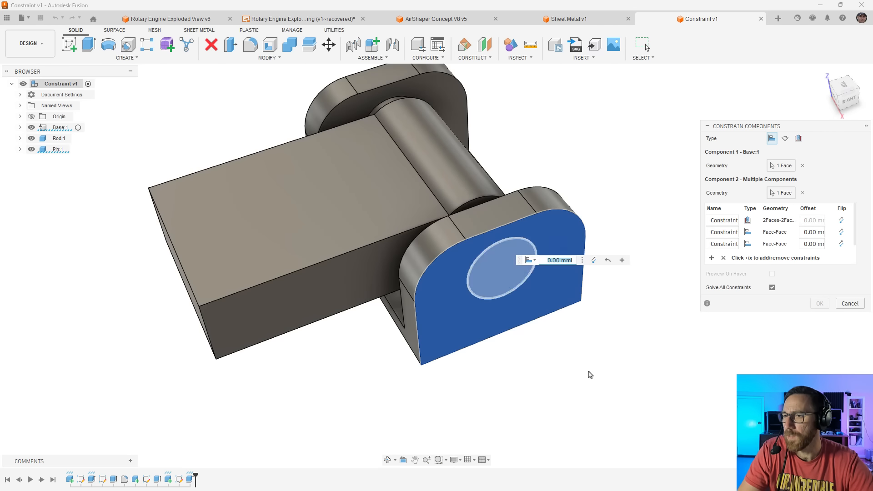
pyautogui.keyDown('shift'); pyautogui.moveTo(555, 364); pyautogui.dragTo(605, 364, button='middle'); pyautogui.keyUp('shift')
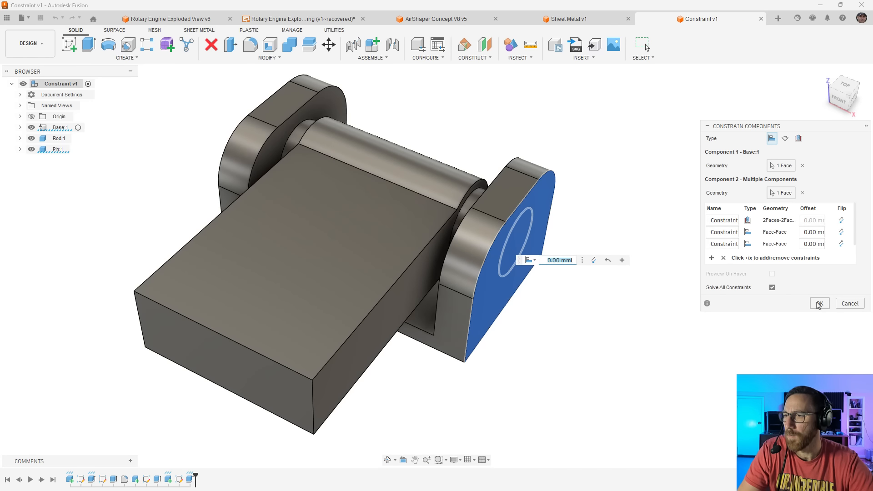
pyautogui.click(820, 303)
# Swing the Rod about the Pin to test its motion and revert the position
pyautogui.keyDown('shift'); pyautogui.moveTo(536, 289); pyautogui.dragTo(487, 277, button='middle'); pyautogui.keyUp('shift')
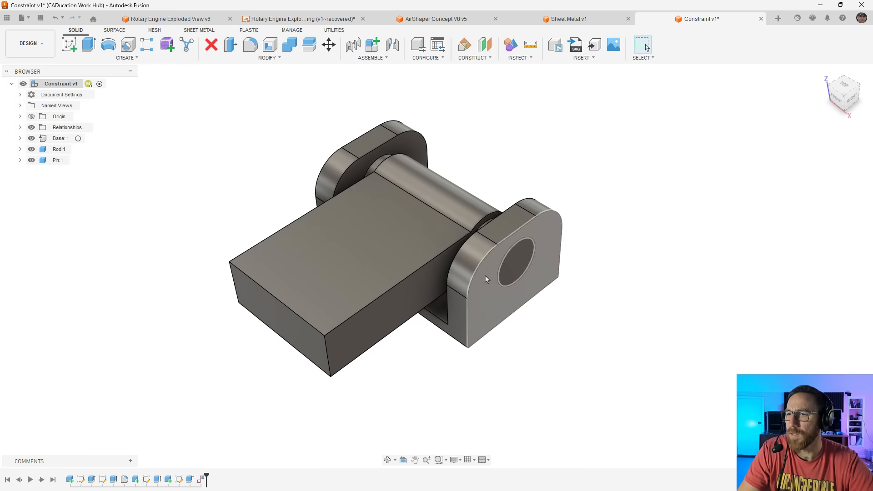
pyautogui.moveTo(350, 278); pyautogui.dragTo(375, 246)
pyautogui.click(690, 45)
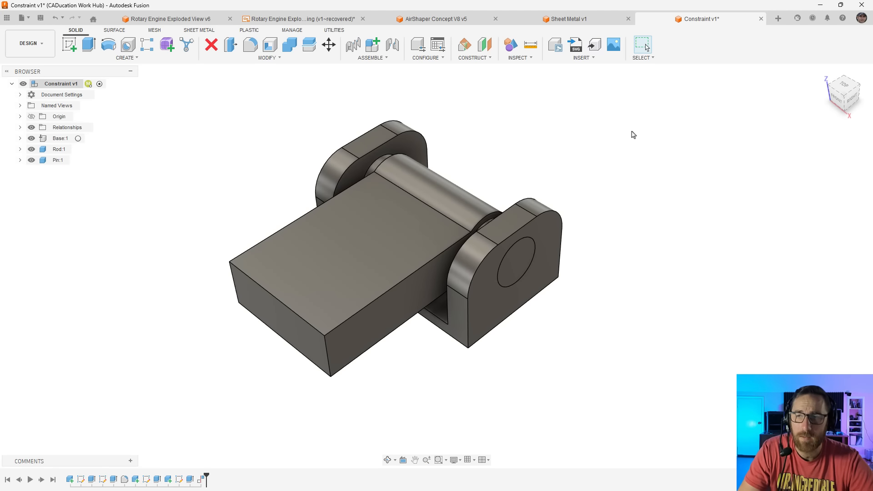
# Swing the Rod upward about the Pin and enable contact sets for the design
pyautogui.scroll(-2, 473, 233)
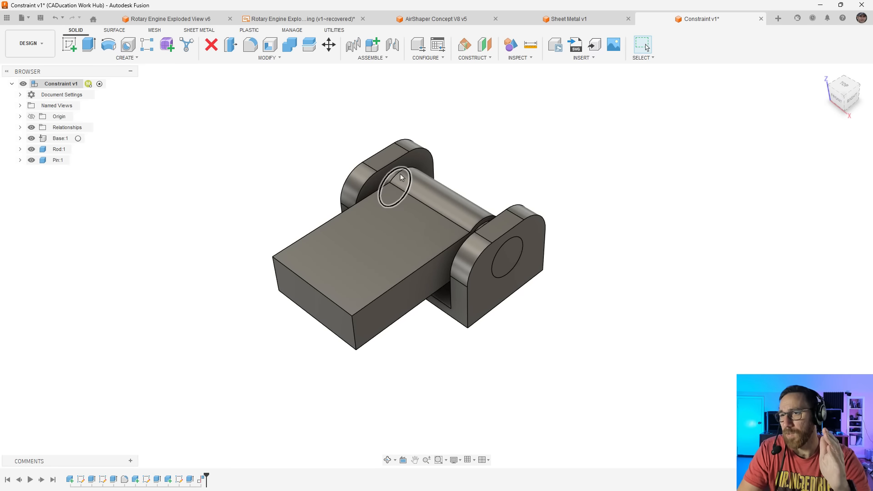
pyautogui.moveTo(402, 174); pyautogui.dragTo(423, 169)
pyautogui.click(386, 58)
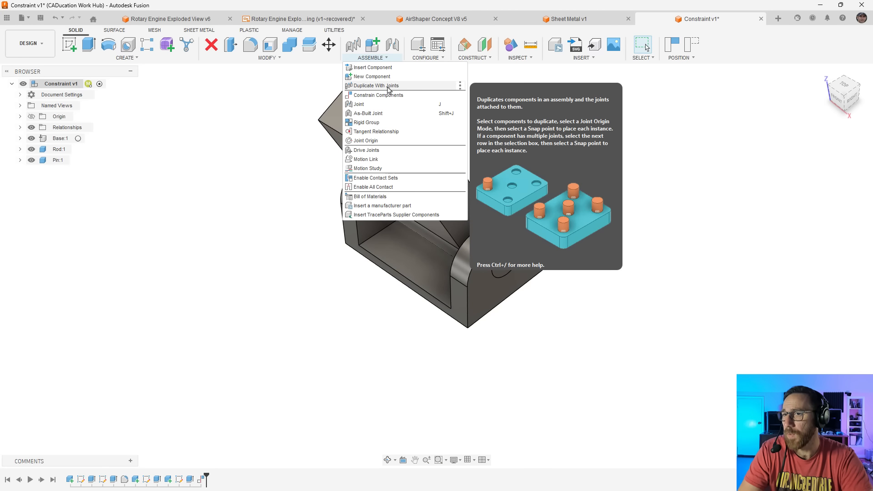
pyautogui.click(390, 178)
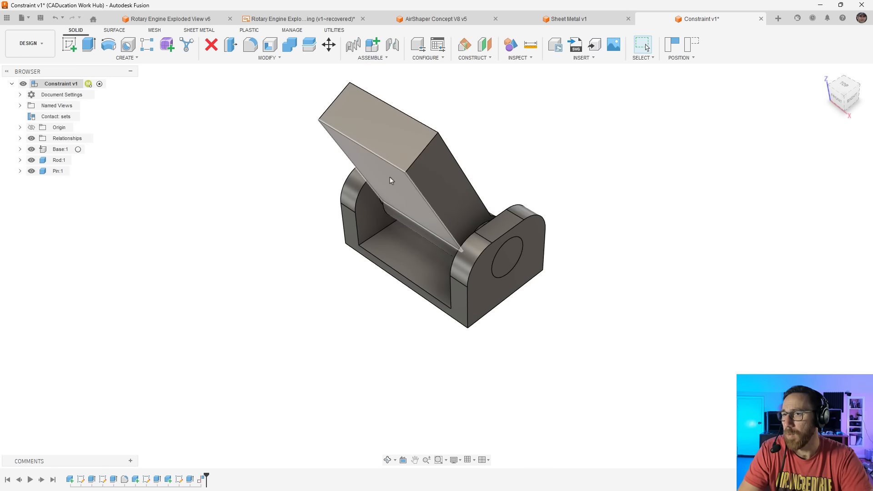
# Switch contact to all bodies and test the Rod's swing against the Base, reverting the position
pyautogui.moveTo(86, 117)
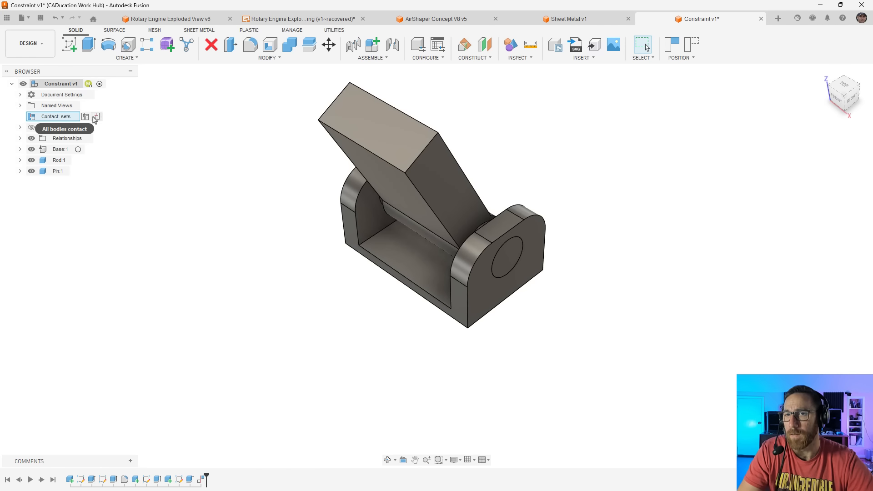
pyautogui.click(97, 117)
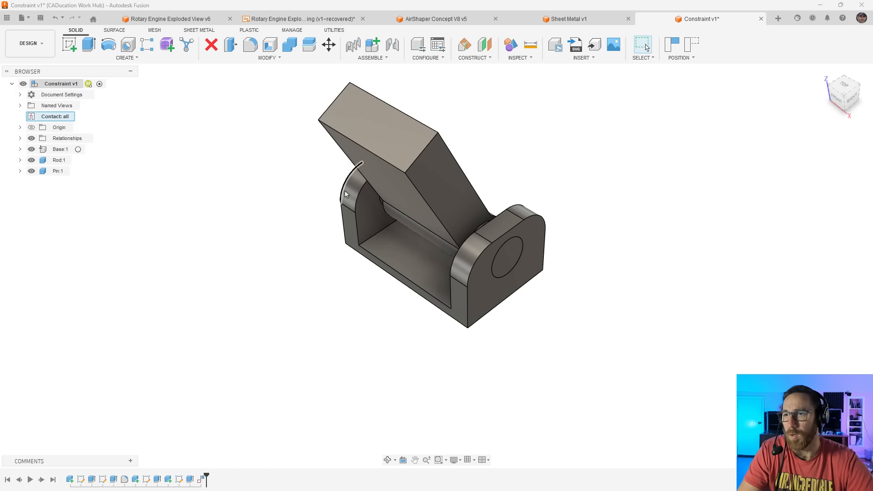
pyautogui.moveTo(403, 172); pyautogui.dragTo(580, 291)
pyautogui.click(691, 46)
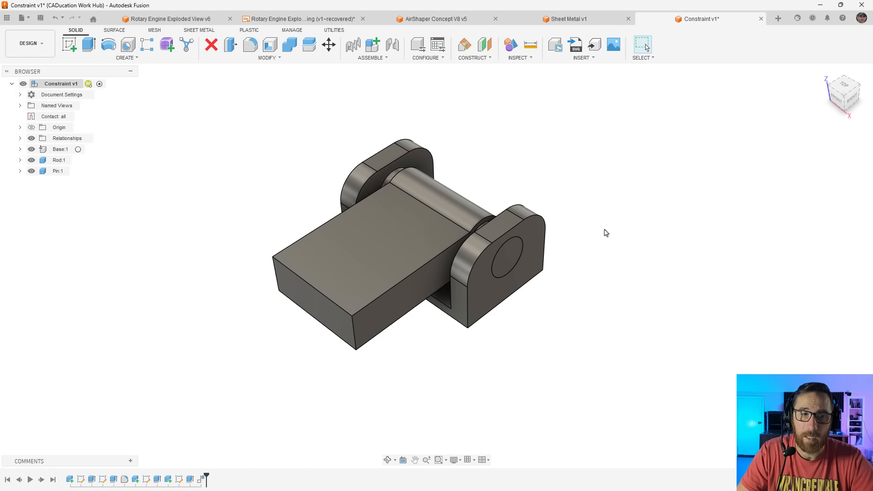
# Return to the Rotary Engine Exploded View design and show the Top Down Assembly component behind the engine
pyautogui.click(197, 22)
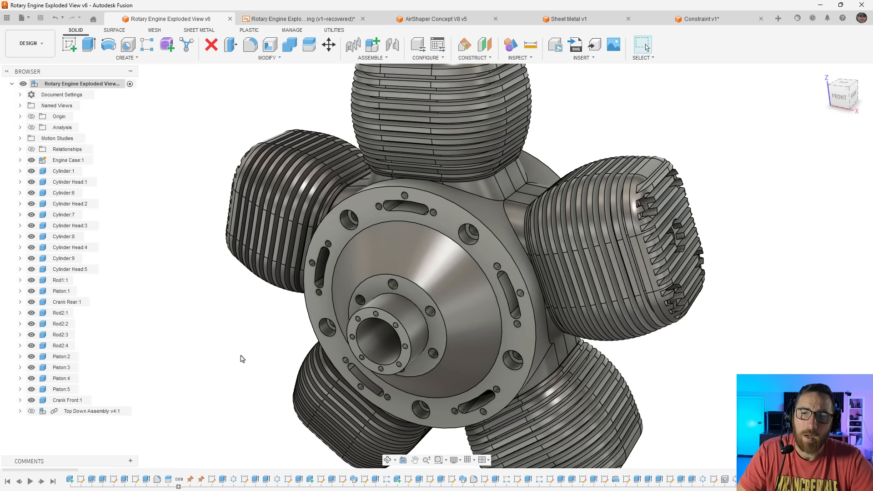
pyautogui.click(31, 411)
pyautogui.scroll(-3, 343, 297)
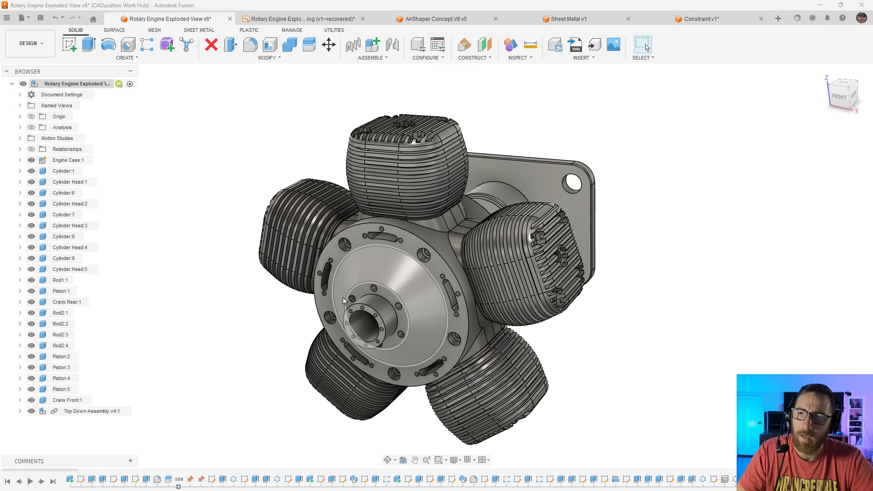
pyautogui.scroll(-4, 366, 304)
pyautogui.keyDown('shift'); pyautogui.moveTo(447, 329); pyautogui.dragTo(573, 300, button='middle'); pyautogui.keyUp('shift')
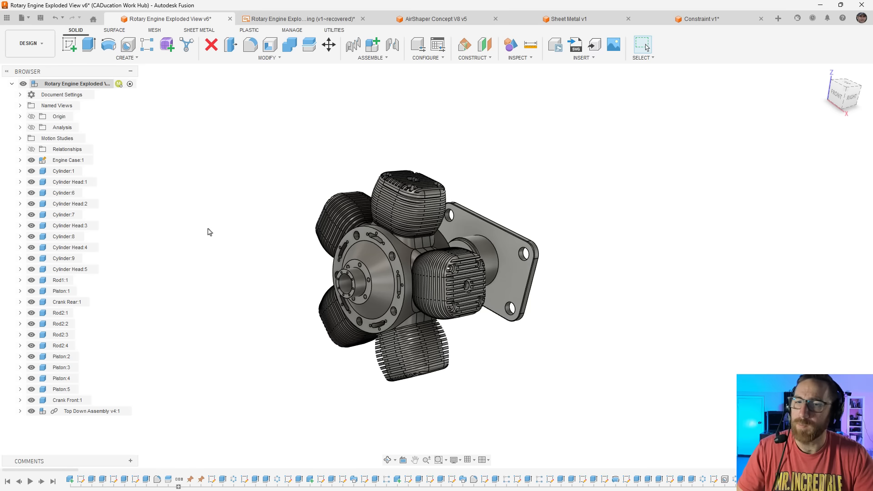
# Expand the Top Down Assembly's component tree and toggle the Base Plate's visibility off and back on
pyautogui.click(75, 414)
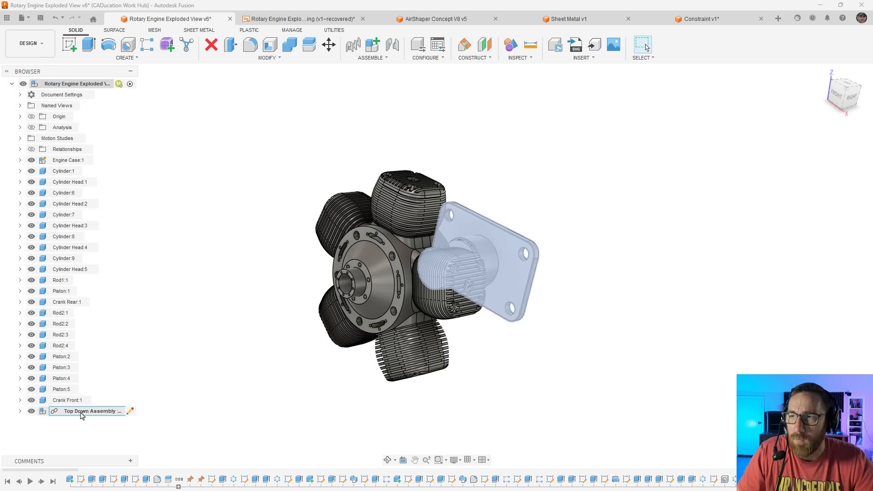
pyautogui.click(20, 412)
pyautogui.click(39, 411)
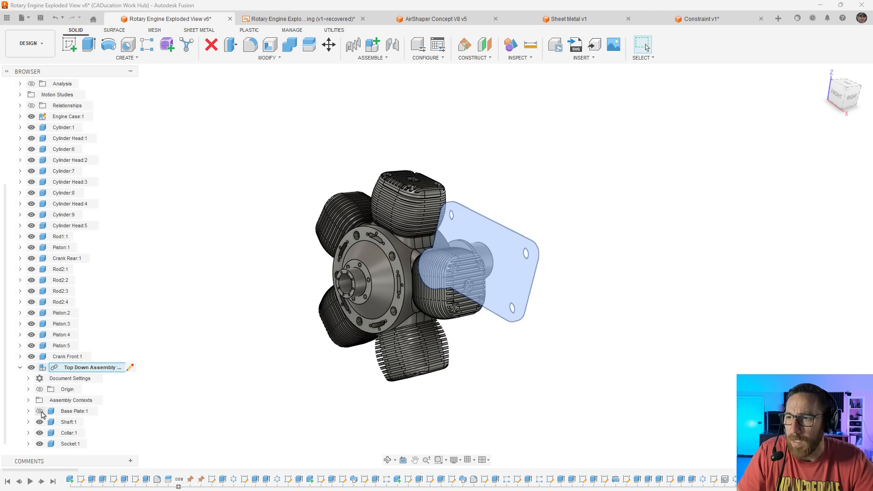
pyautogui.click(41, 412)
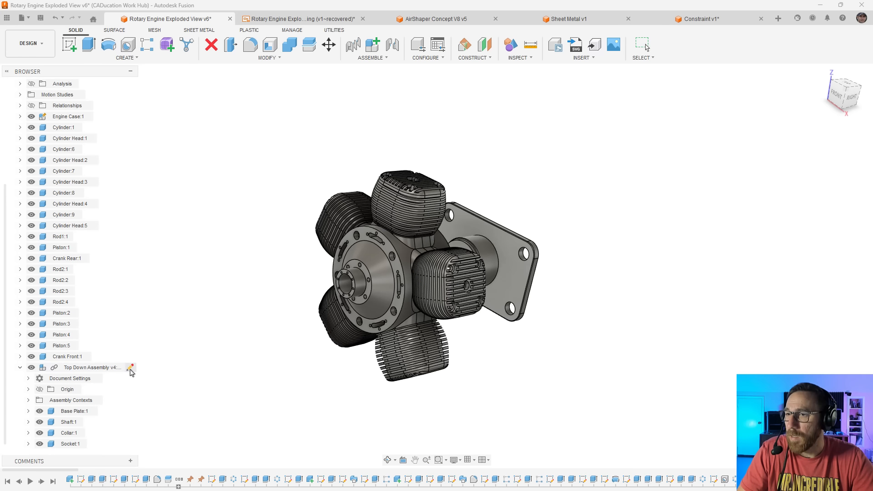
# Open the Top Down Assembly for Edit In Place, finish the edit, and toggle the Base Plate off and back on
pyautogui.click(131, 369)
pyautogui.click(528, 277)
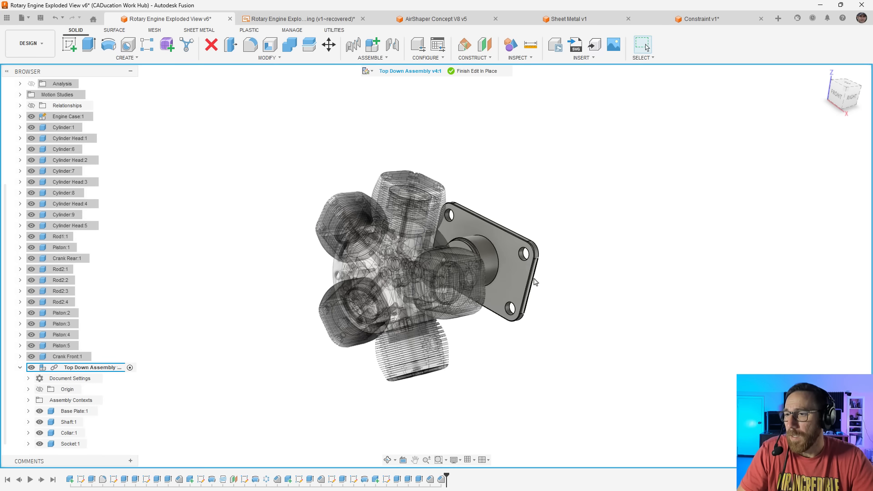
pyautogui.click(475, 71)
pyautogui.click(40, 412)
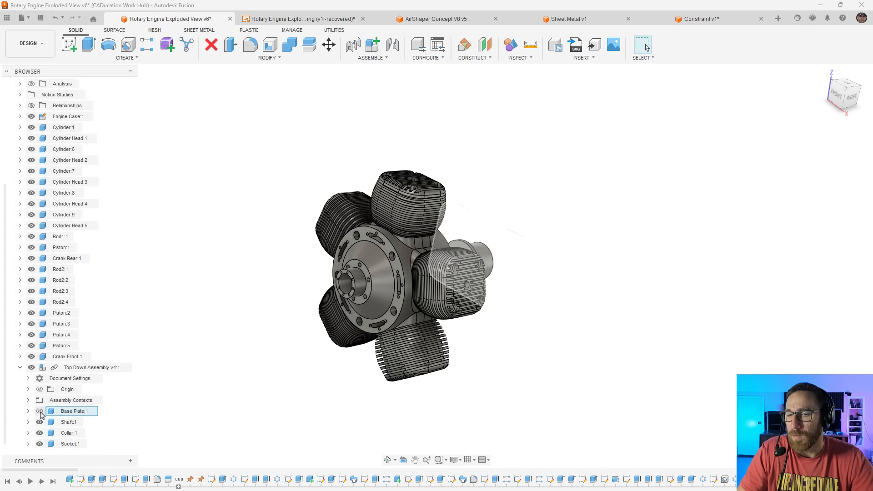
pyautogui.click(39, 411)
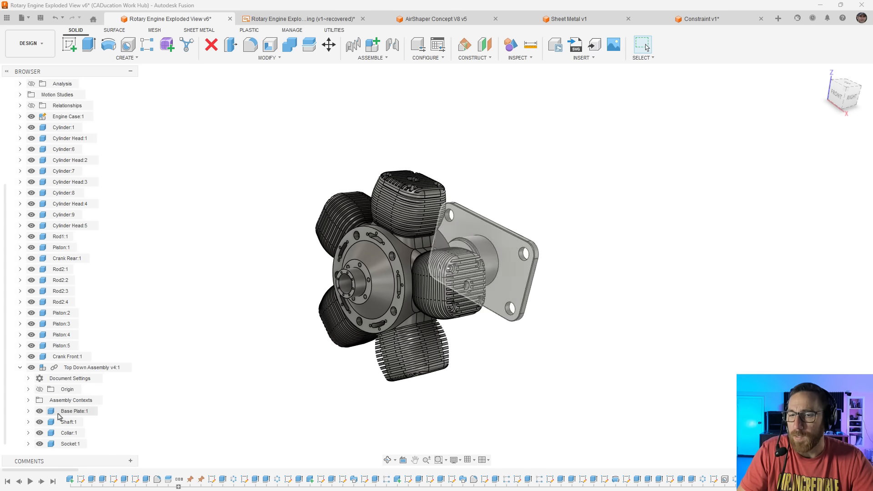
# Check the Base Plate's available commands and collapse the Top Down Assembly's component tree
pyautogui.rightClick(59, 413)
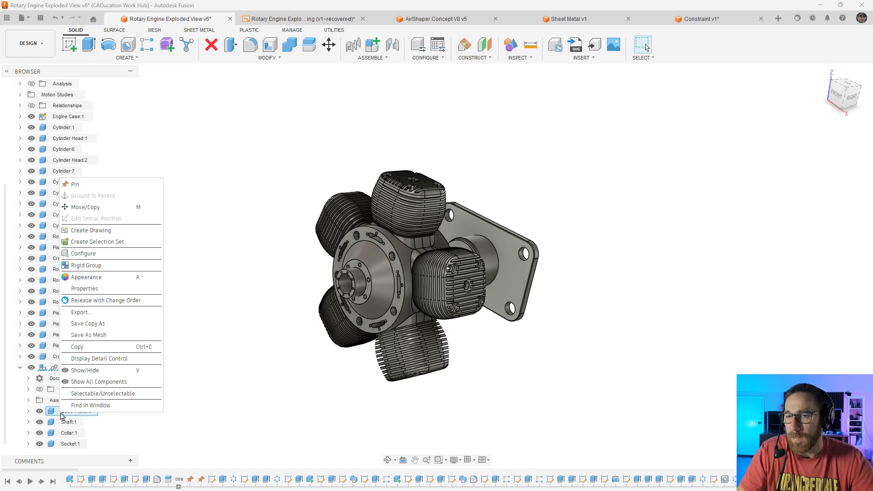
pyautogui.click(175, 426)
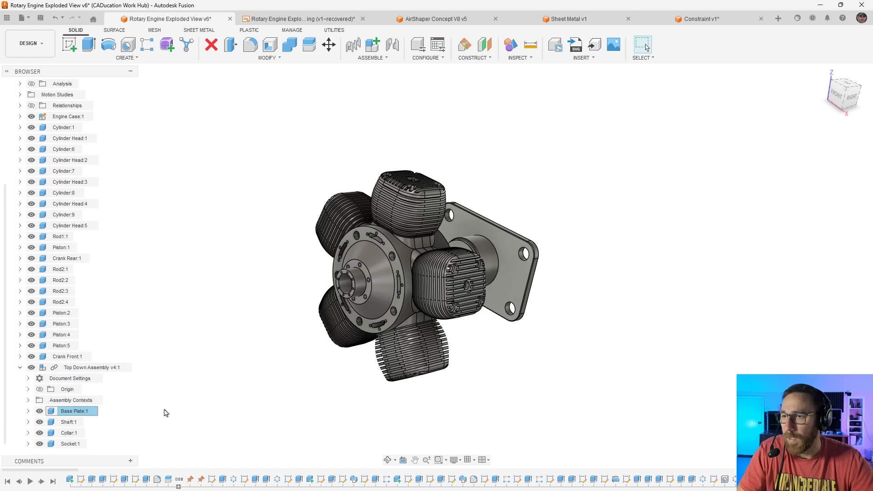
pyautogui.click(139, 421)
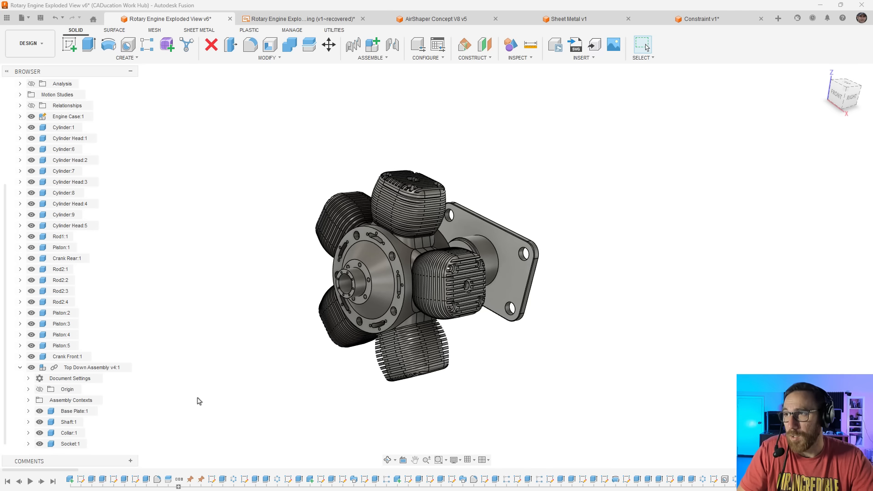
pyautogui.click(20, 368)
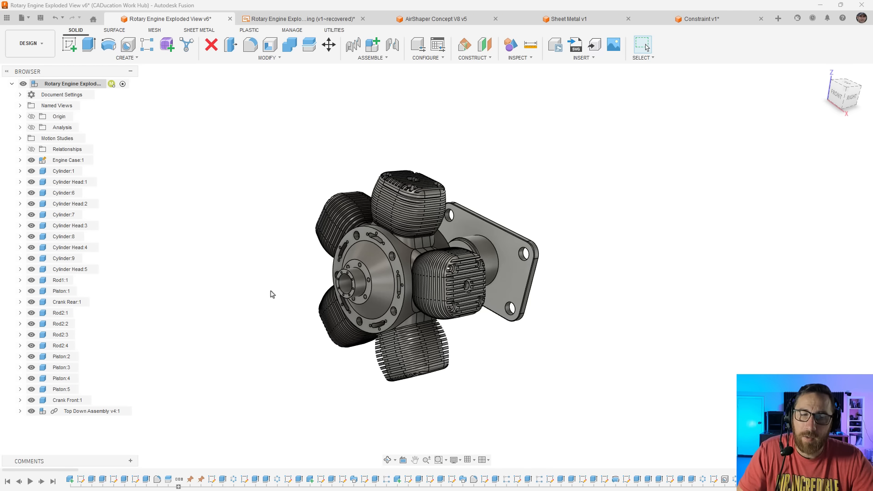
# Switch to the Sheet Metal design, turn the part toward its stepped side and show the sheet metal tools
pyautogui.click(568, 21)
pyautogui.keyDown('shift'); pyautogui.moveTo(353, 208); pyautogui.dragTo(456, 244, button='middle'); pyautogui.keyUp('shift')
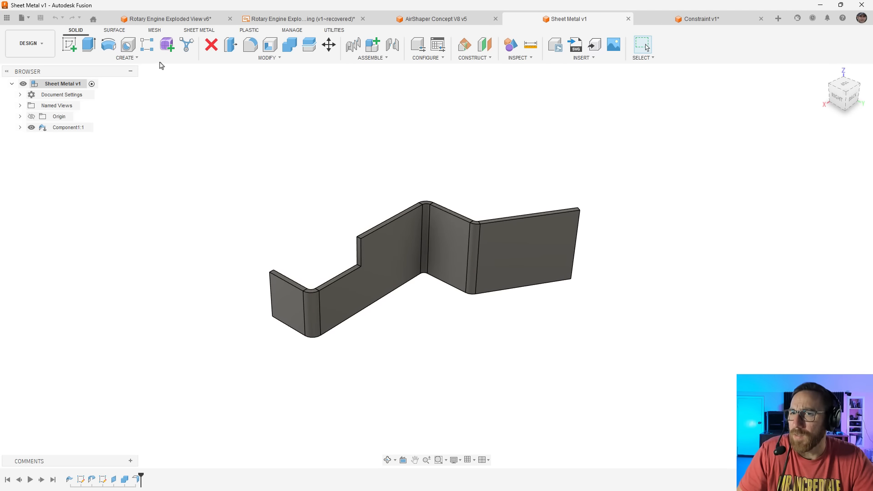
pyautogui.click(196, 31)
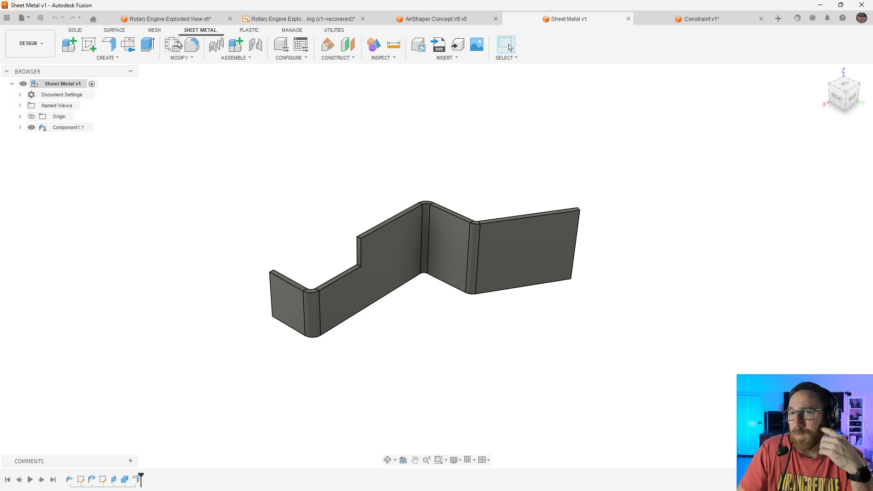
# Open the Lofted Flange command to examine its type options and cancel it
pyautogui.click(130, 58)
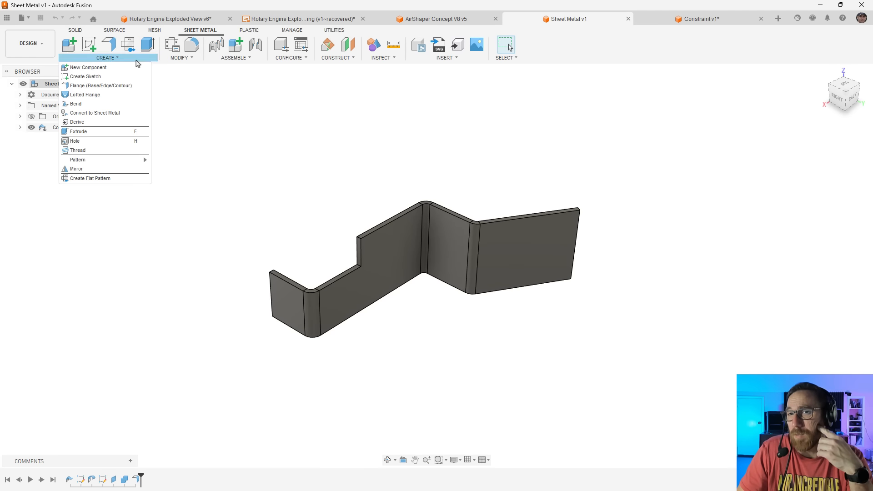
pyautogui.click(99, 93)
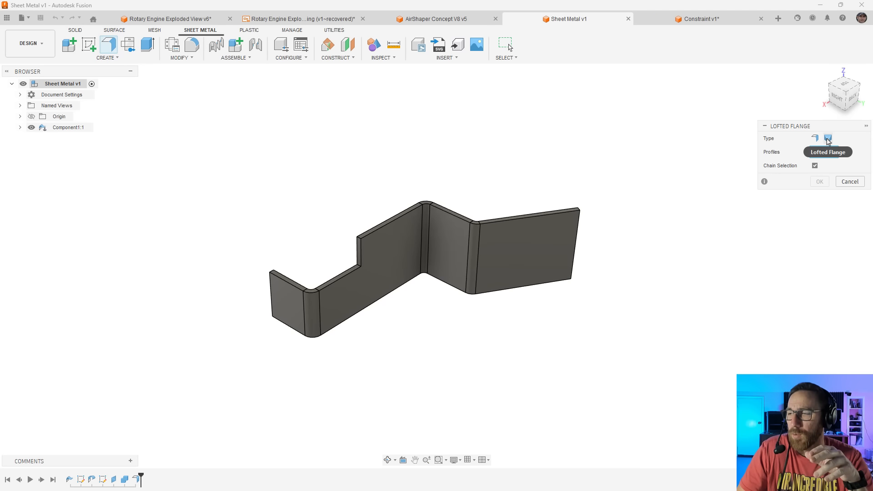
pyautogui.click(849, 182)
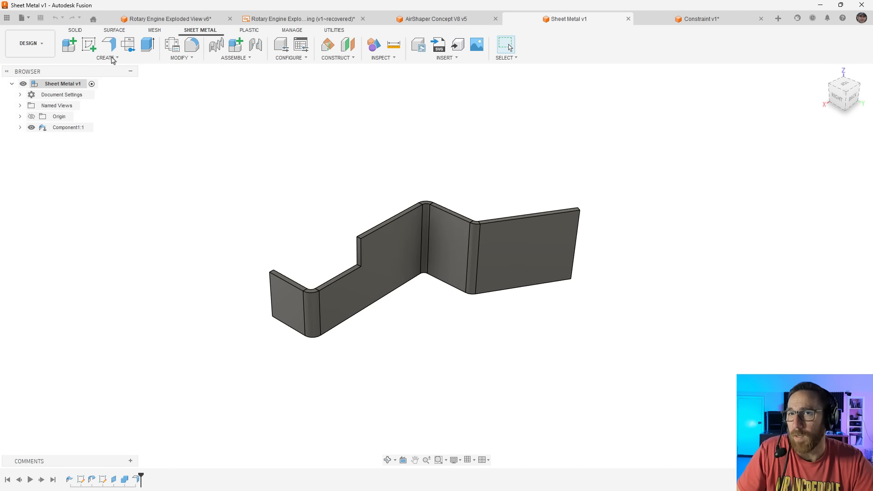
# Add a 35 mm edge flange at 90 degrees along the upper edge of the angled end panel
pyautogui.click(109, 45)
pyautogui.click(532, 219)
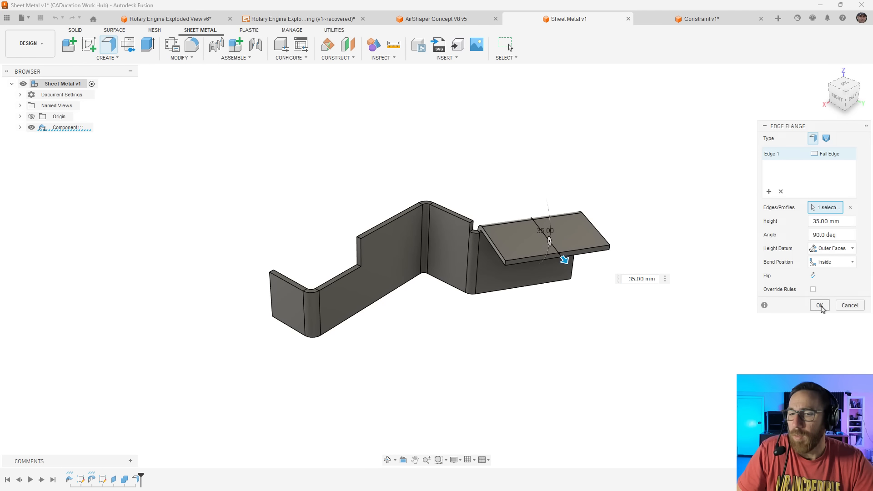
pyautogui.click(820, 306)
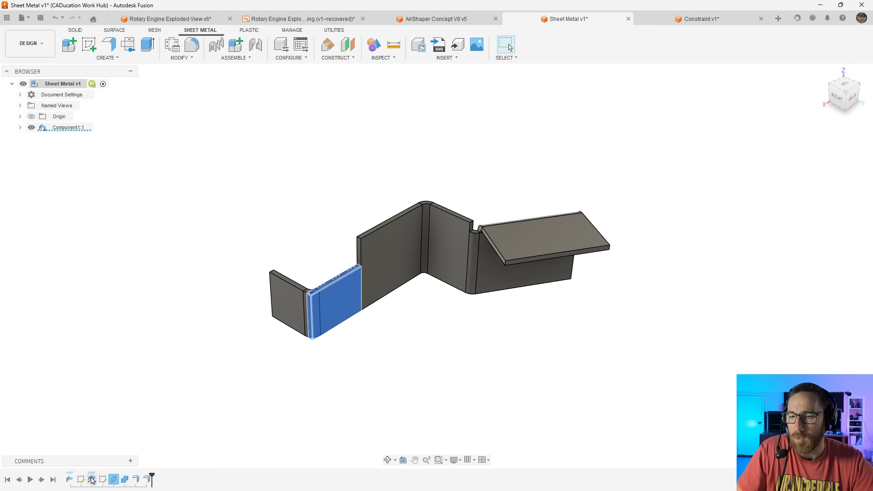
# Examine which timeline features correspond to the new flange, the small end tab and the other faces of the part
pyautogui.click(146, 479)
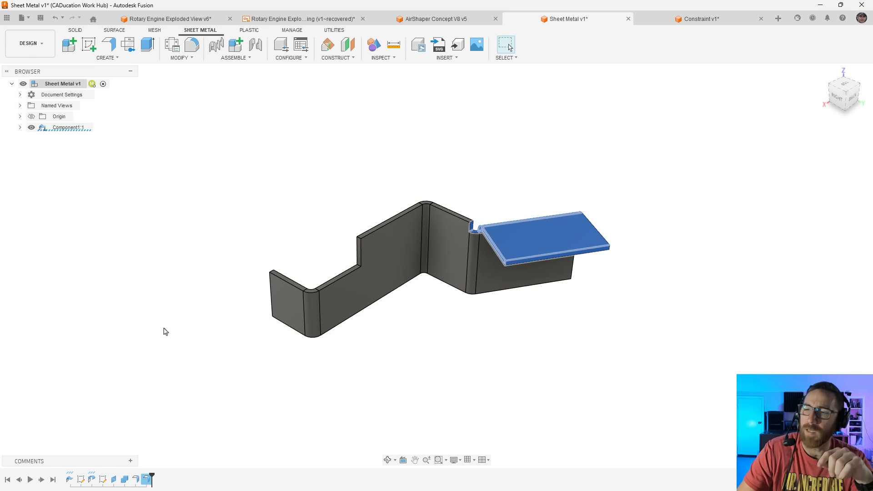
pyautogui.click(324, 391)
pyautogui.click(280, 305)
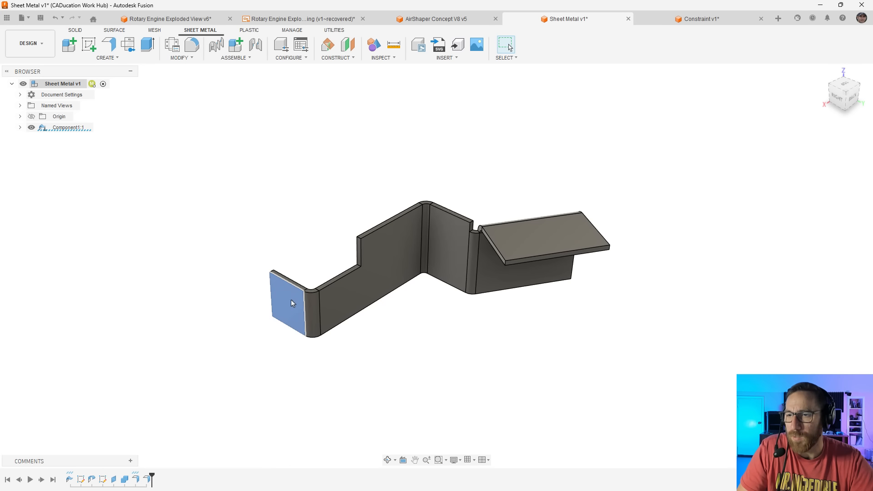
pyautogui.click(286, 297)
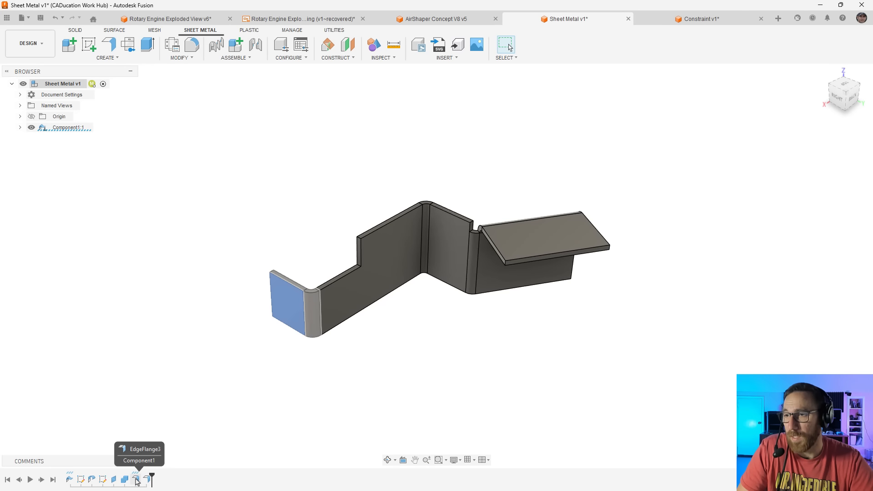
pyautogui.click(398, 251)
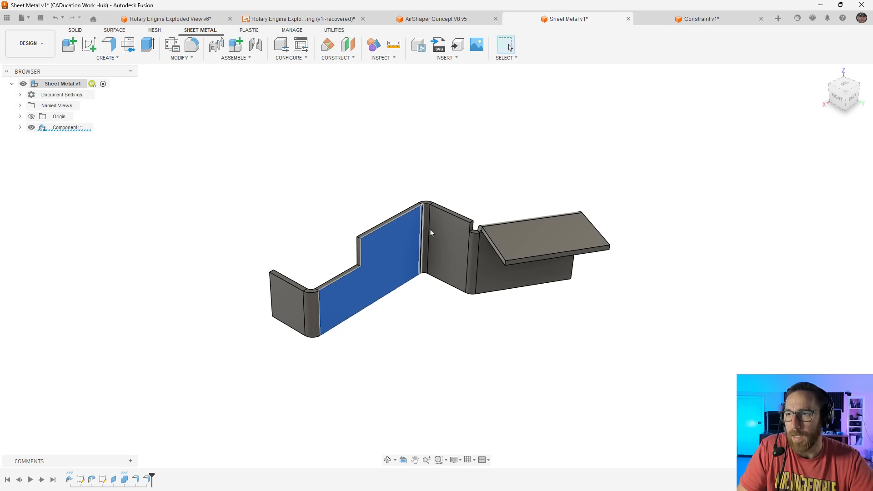
pyautogui.click(443, 246)
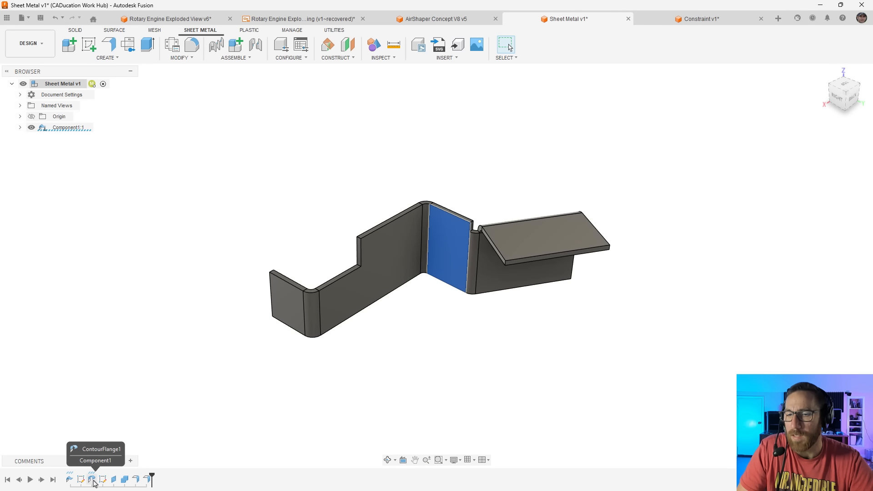
pyautogui.click(546, 243)
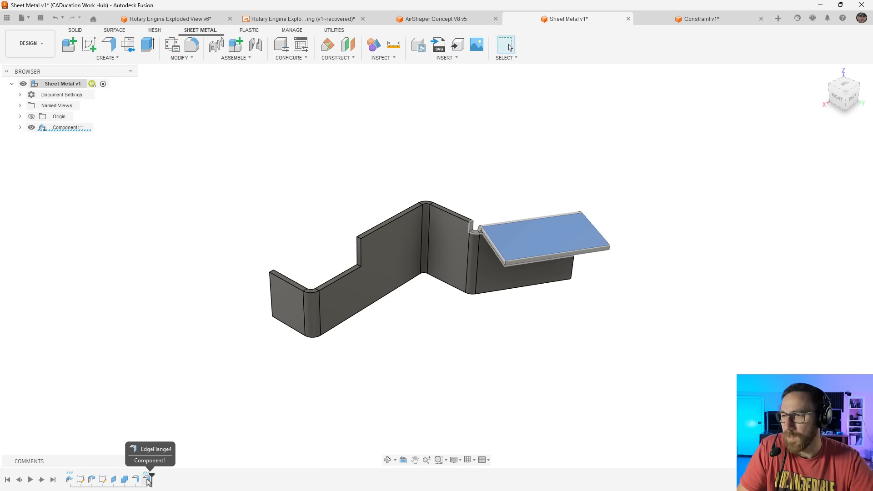
pyautogui.click(434, 370)
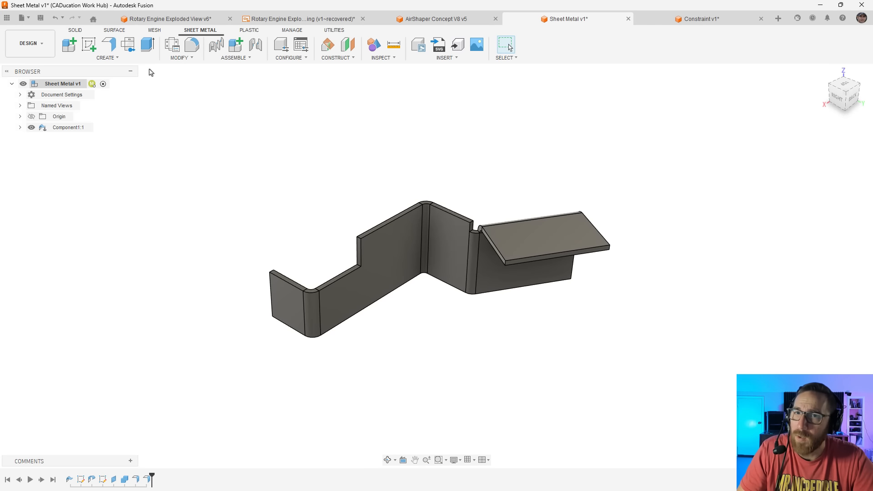
# Start a Flange on the outer edge of the new 35 mm flange and cancel it
pyautogui.click(121, 59)
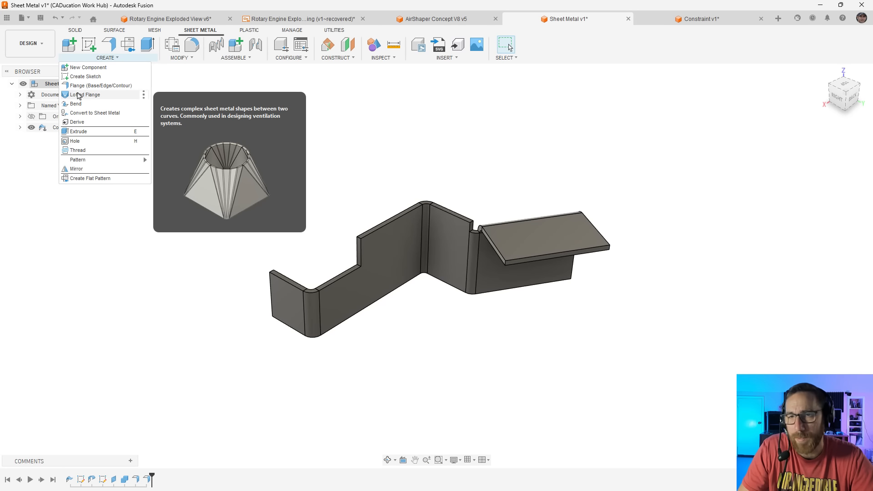
pyautogui.click(105, 87)
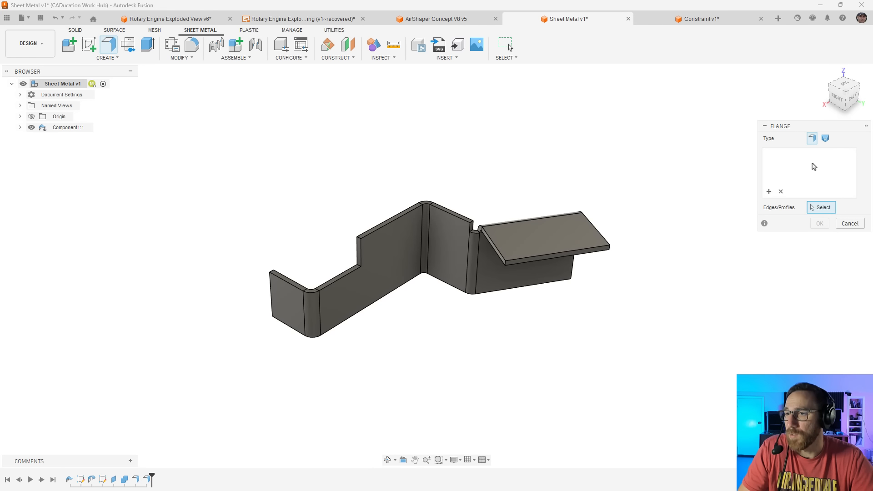
pyautogui.click(577, 255)
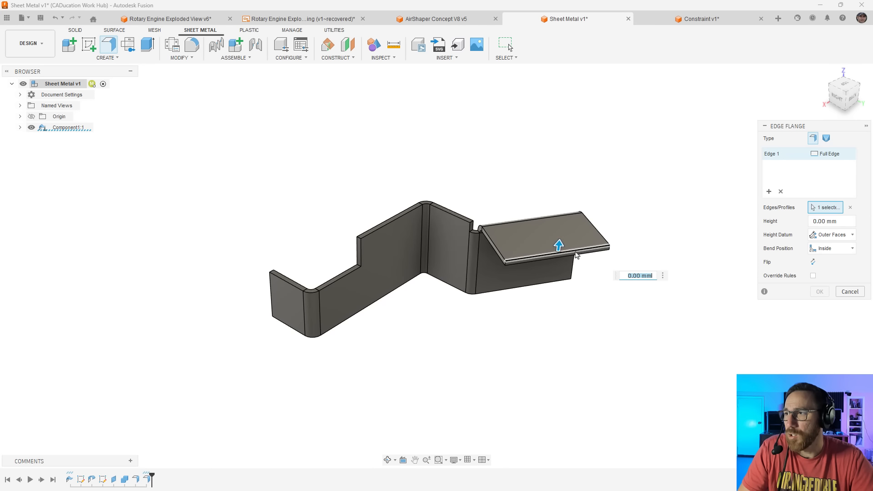
pyautogui.click(849, 293)
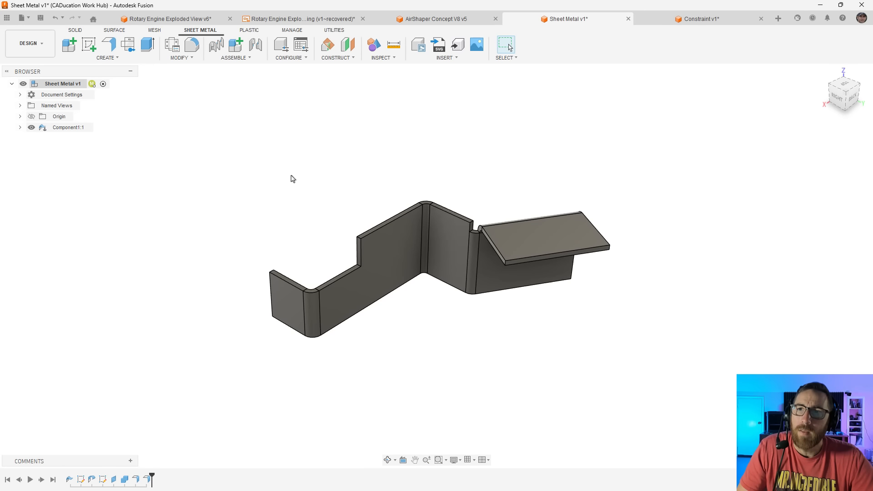
# Switch to the AirShaper Concept V8 design and activate the environment position controls in Scene Settings
pyautogui.click(460, 20)
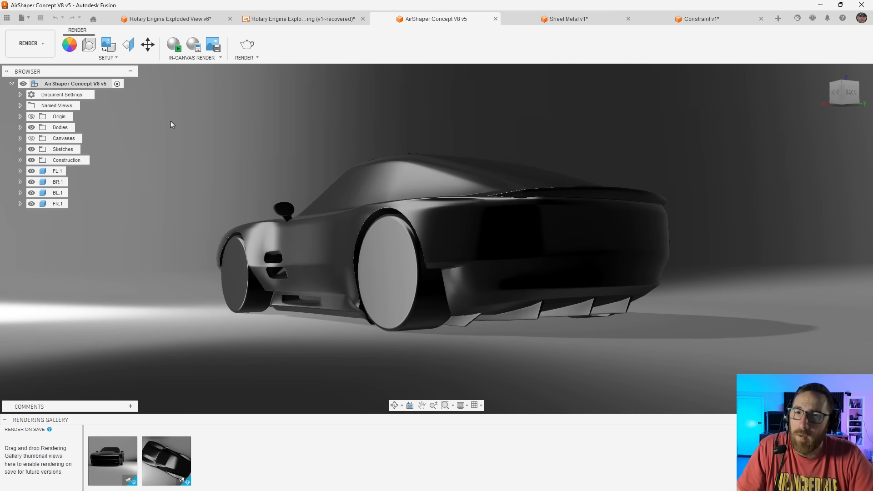
pyautogui.click(90, 45)
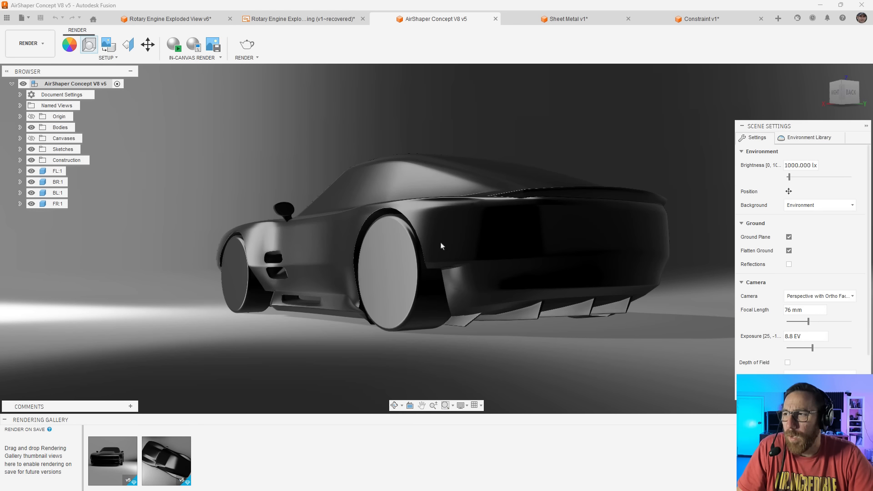
pyautogui.click(789, 191)
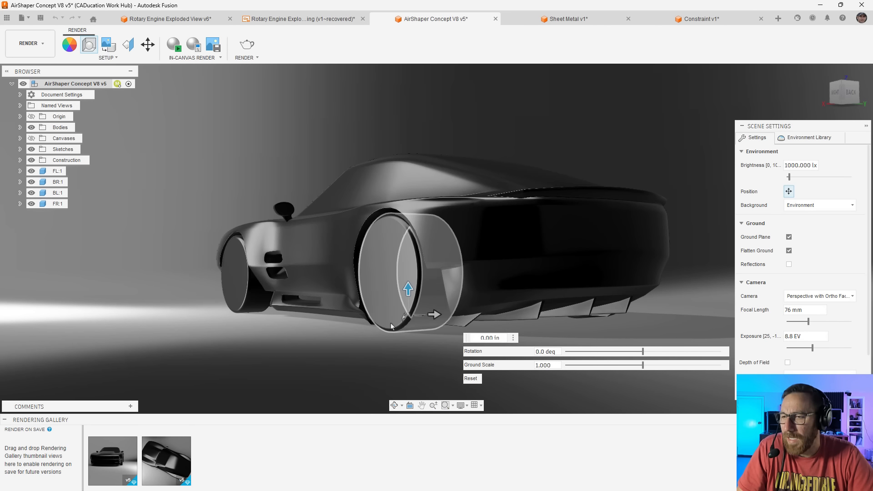
# Raise the environment ground to 13.92 in, return it to 0 in and raise it to 13.92 in again
pyautogui.click(415, 328)
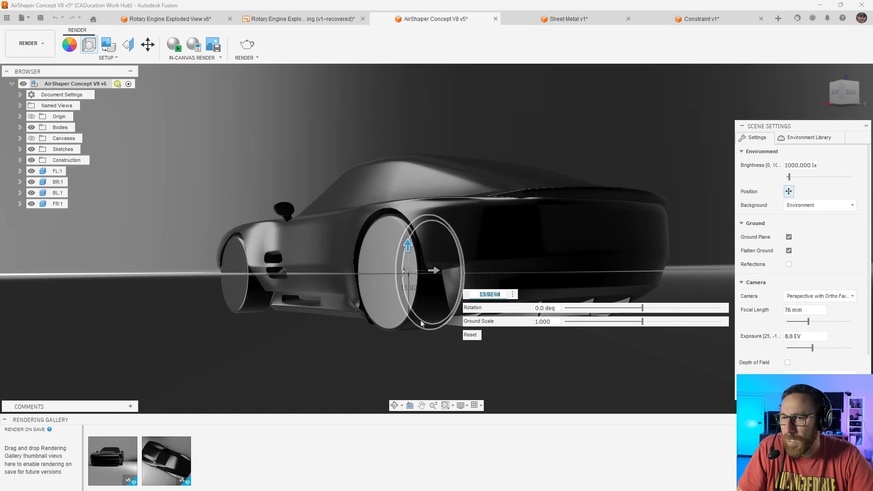
pyautogui.write('-10')
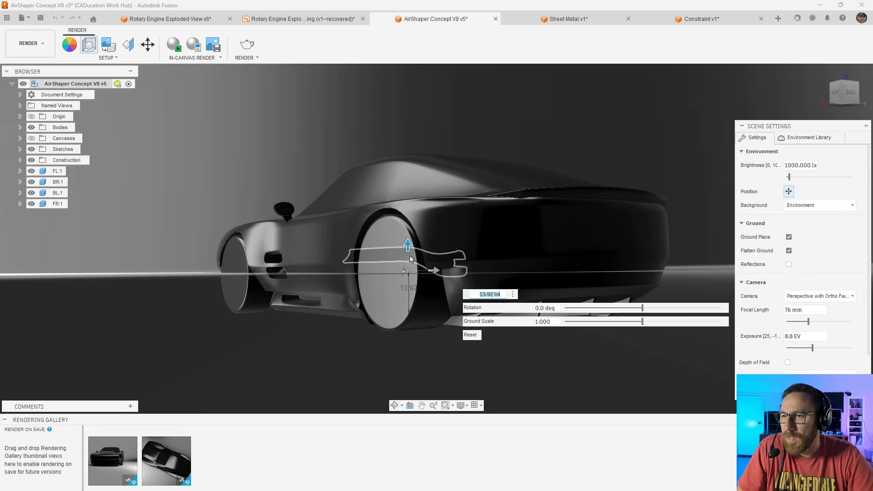
pyautogui.press('Return')
pyautogui.click(397, 313)
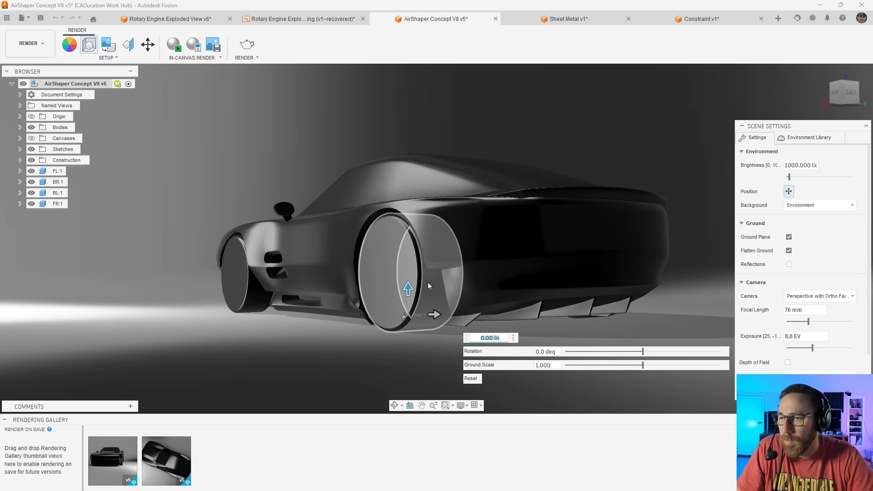
pyautogui.write('-5')
pyautogui.press('Return')
pyautogui.click(405, 273)
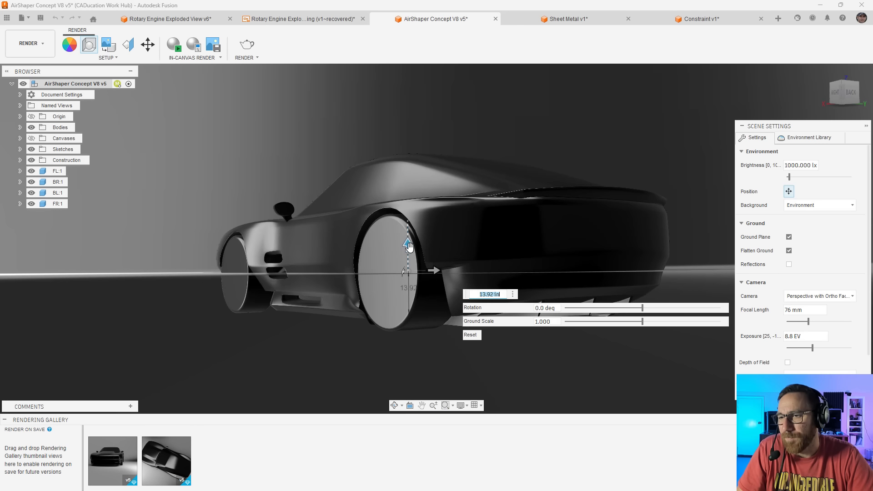
# Lower the environment ground to 1.856 in and bring it down to 0 in at the rear wheel's base
pyautogui.write('-20')
pyautogui.press('Return')
pyautogui.click(346, 317)
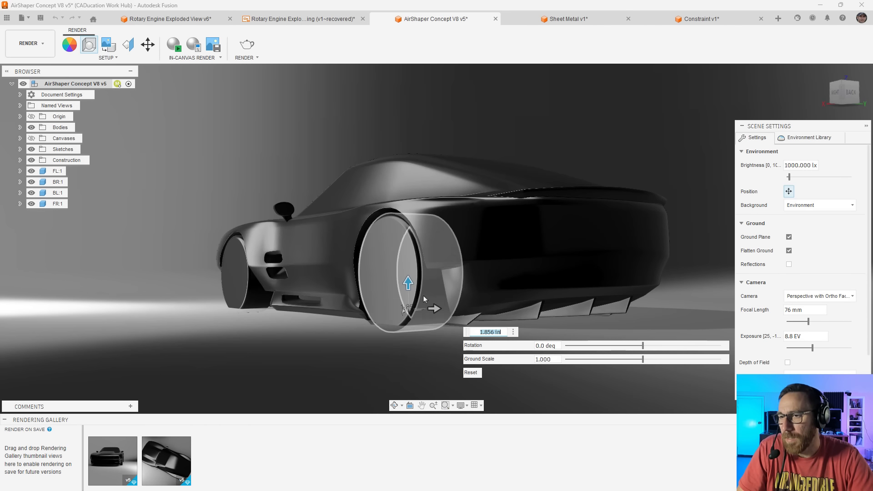
pyautogui.moveTo(408, 284); pyautogui.dragTo(408, 335)
pyautogui.hotkey('ctrl', 'z')
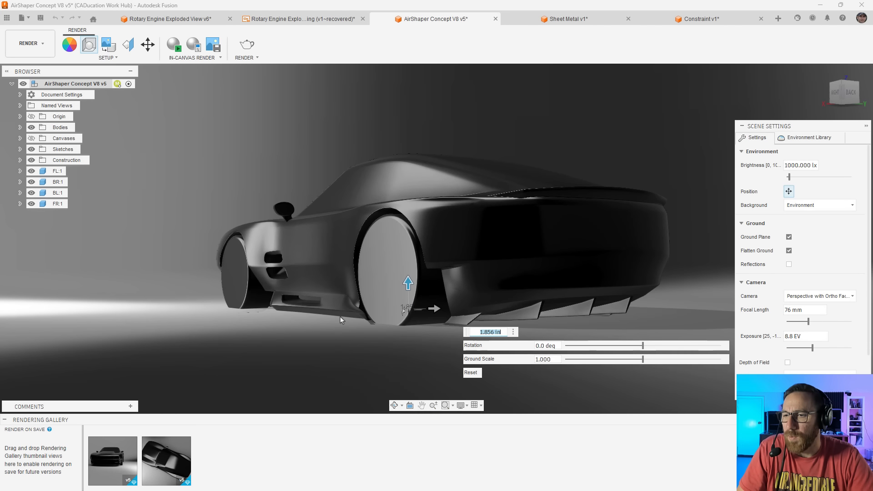
pyautogui.moveTo(407, 285); pyautogui.dragTo(407, 293)
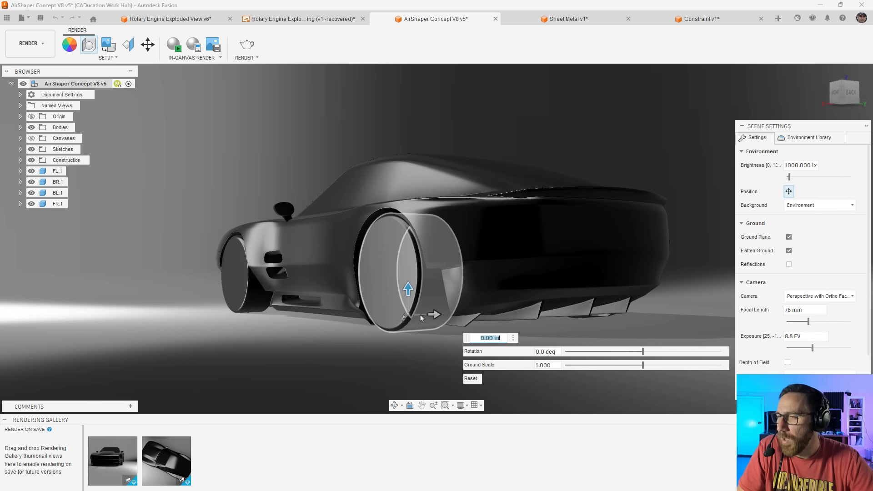
# Move the environment ground up to 13.92 in and back to 0 in, and close Scene Settings
pyautogui.click(434, 304)
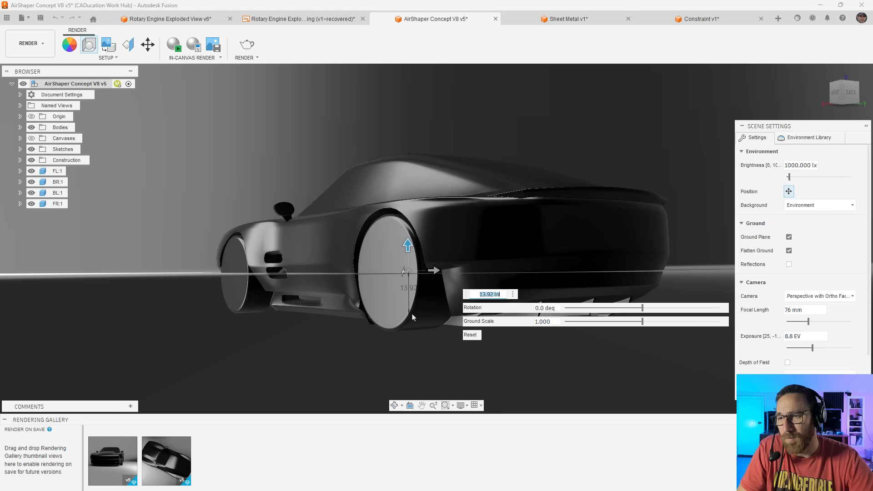
pyautogui.moveTo(408, 246); pyautogui.dragTo(409, 290)
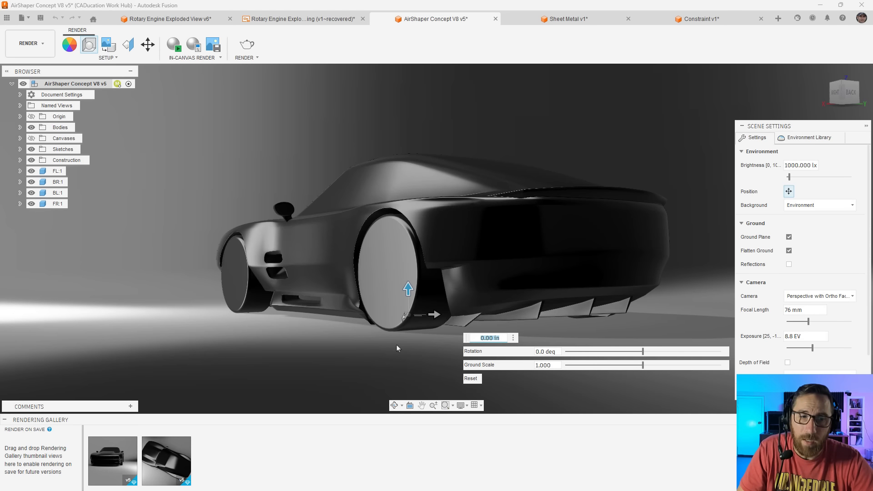
pyautogui.click(856, 394)
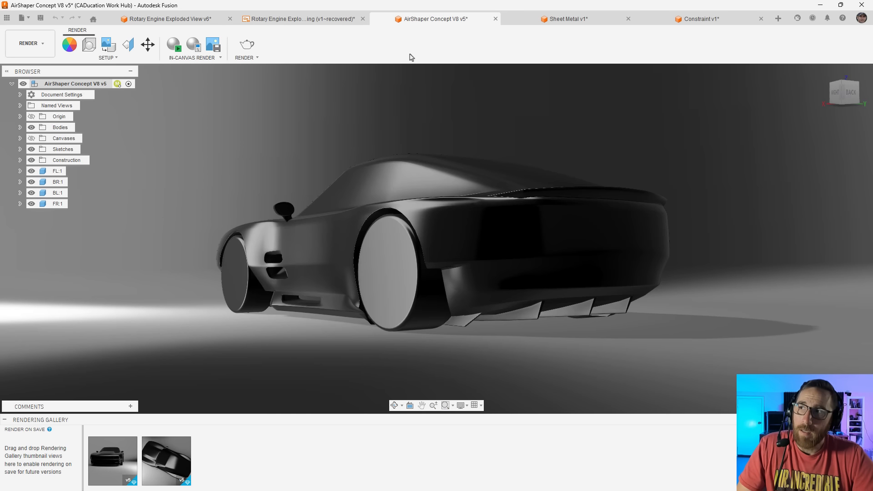
# Switch to the Rotary Engine drawing and enable a Limit tolerance on the diameter dimension of the rod's dimensioned hole
pyautogui.click(276, 20)
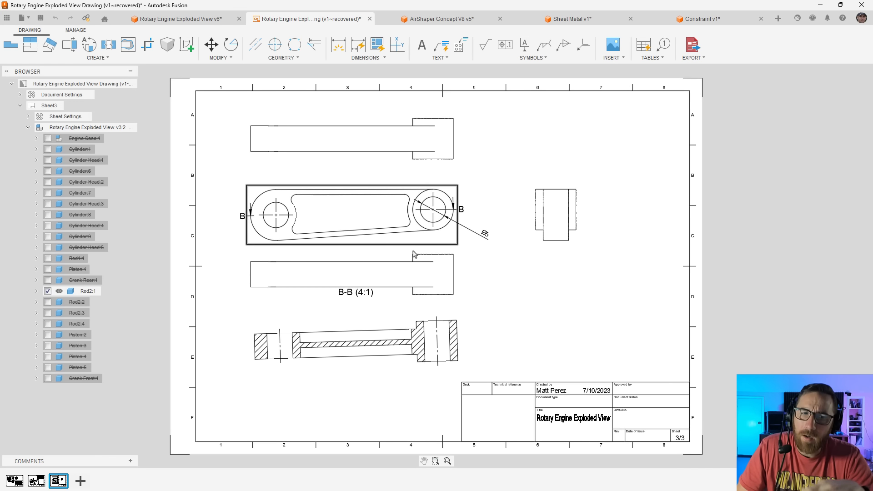
pyautogui.doubleClick(486, 235)
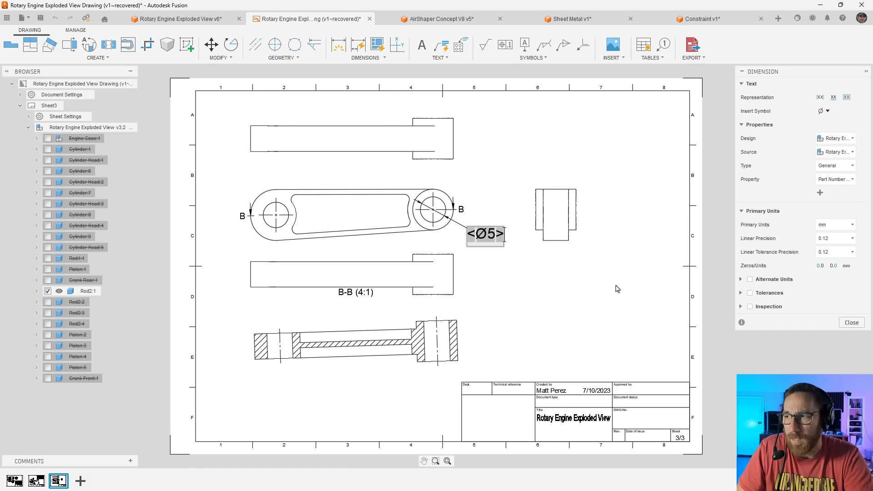
pyautogui.click(750, 293)
pyautogui.click(836, 307)
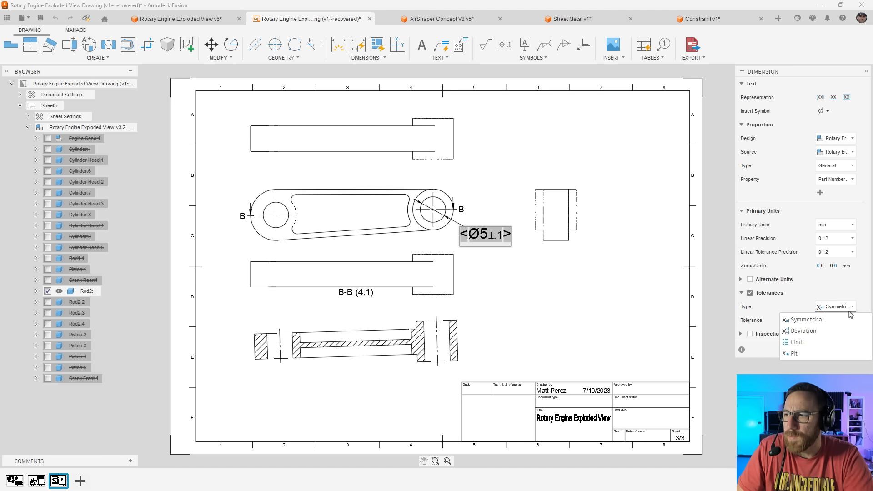
pyautogui.click(817, 343)
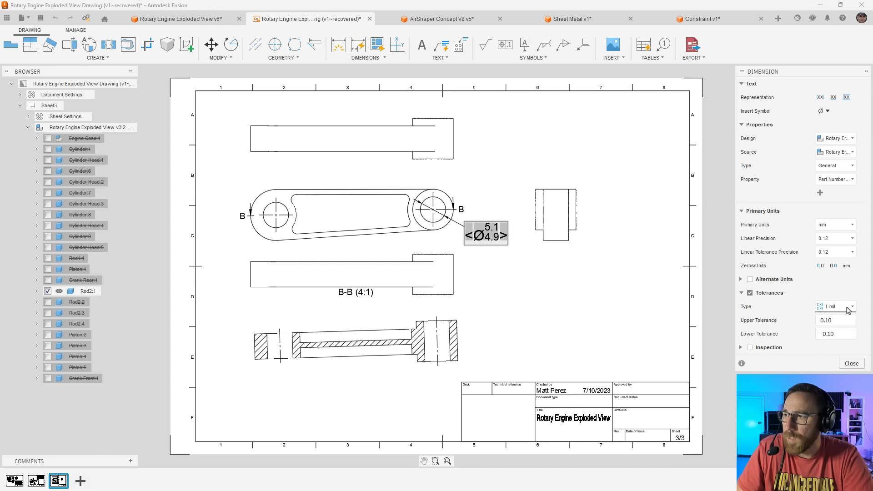
# Change the dimension's tolerance type to Fit, try the shaft option and return it to hole
pyautogui.click(849, 310)
pyautogui.click(813, 359)
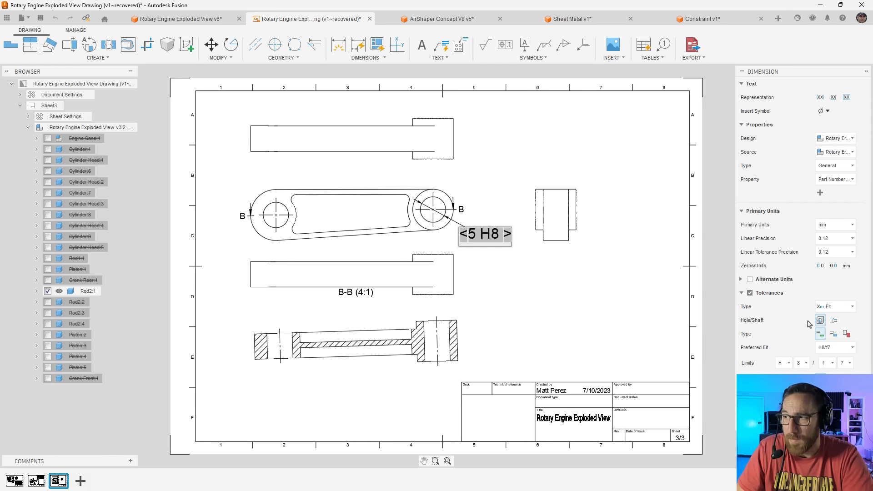
pyautogui.click(834, 321)
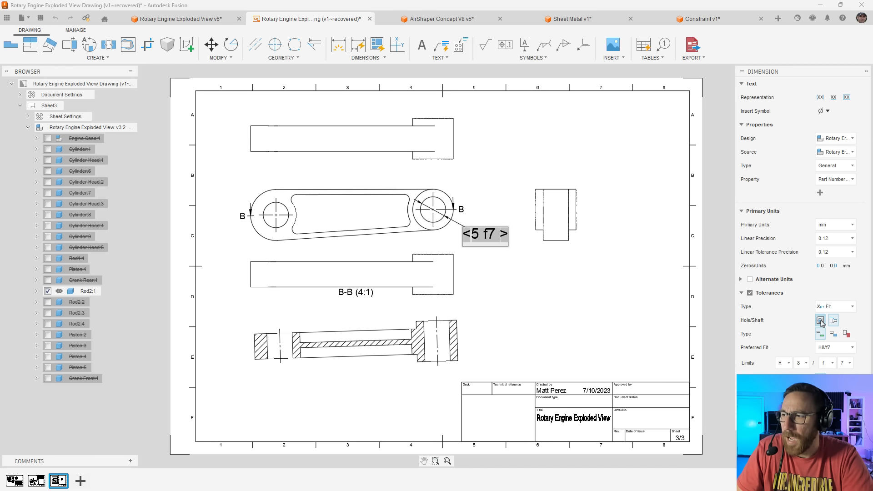
pyautogui.click(821, 320)
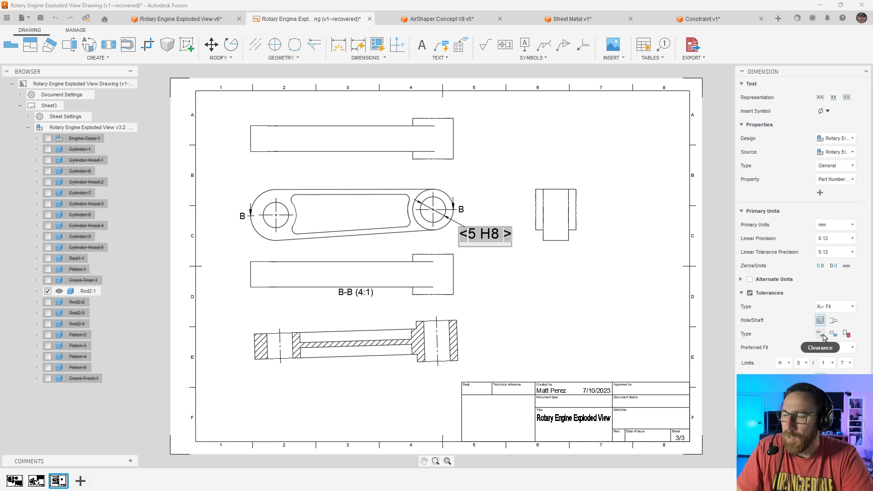
# Try a transition fit, set the fit type to interference with H7/s6, review the preferred fits and close the dimension settings
pyautogui.click(834, 334)
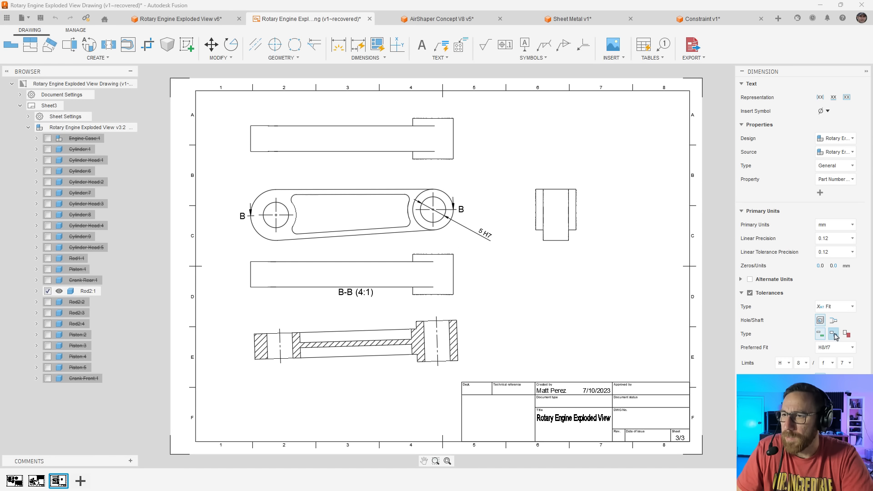
pyautogui.click(847, 334)
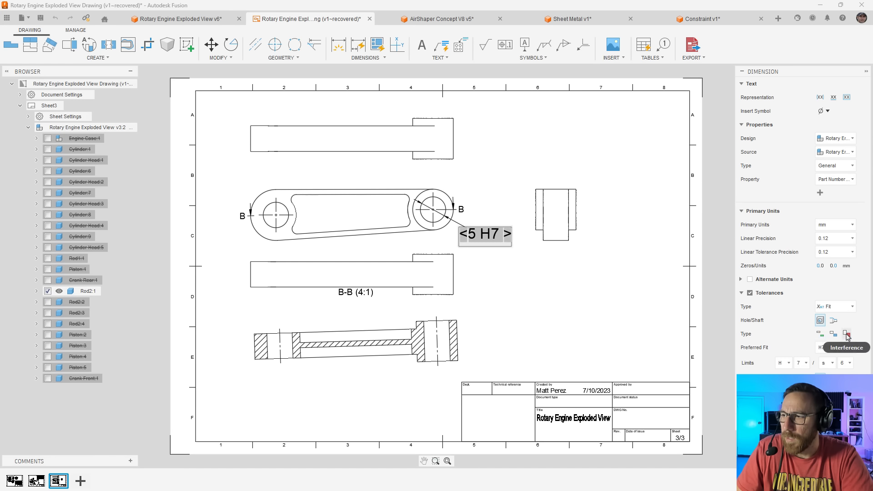
pyautogui.click(851, 350)
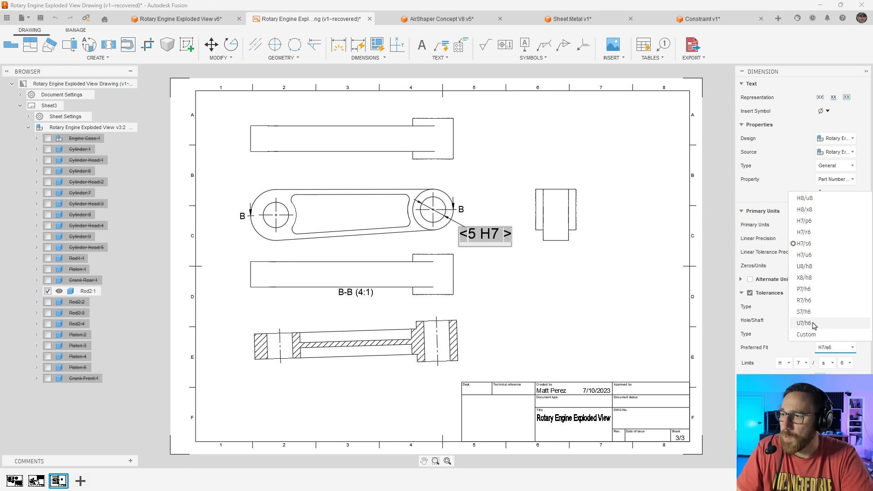
pyautogui.click(775, 315)
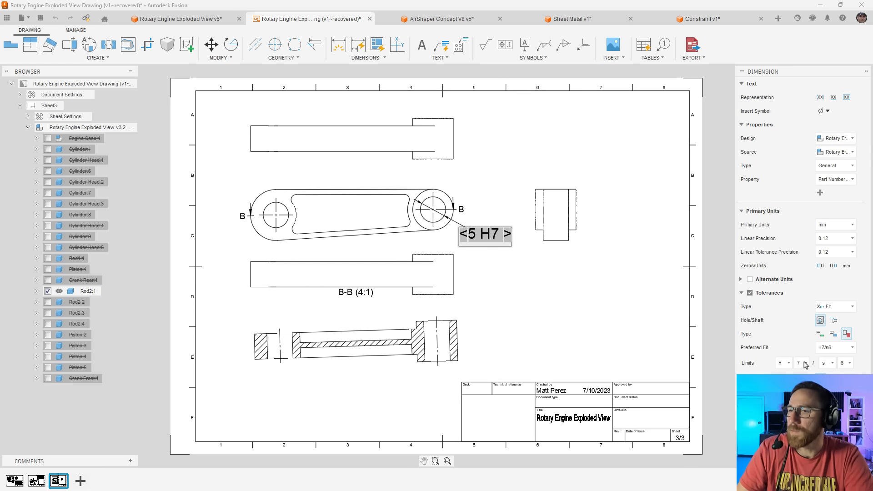
pyautogui.click(434, 175)
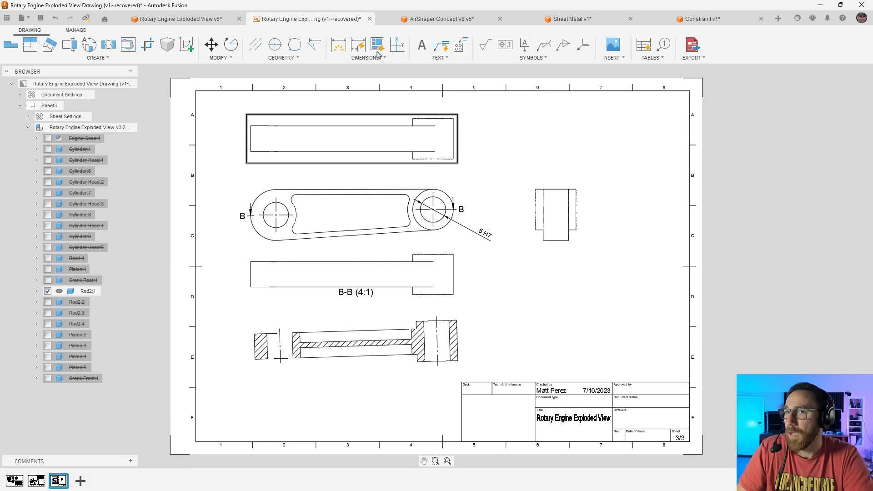
# Switch to the Rotary Engine Exploded View design, review the Tapped option of the Hole command and cancel it
pyautogui.click(194, 19)
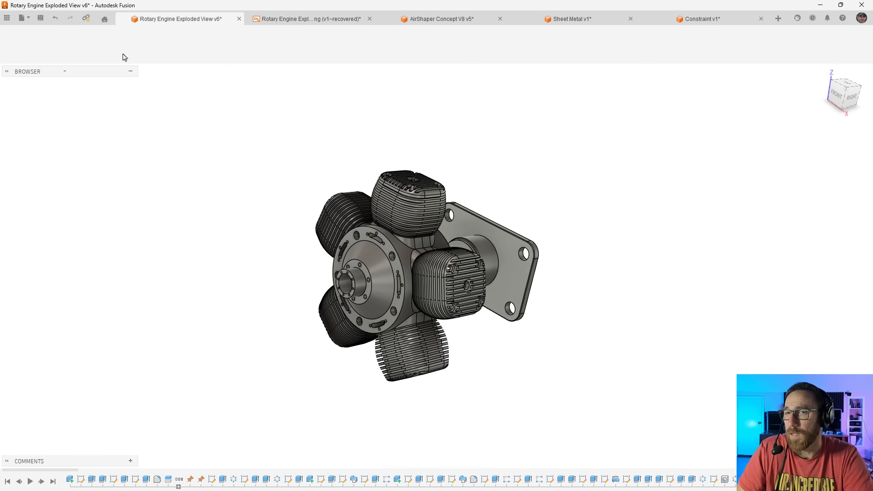
pyautogui.click(127, 45)
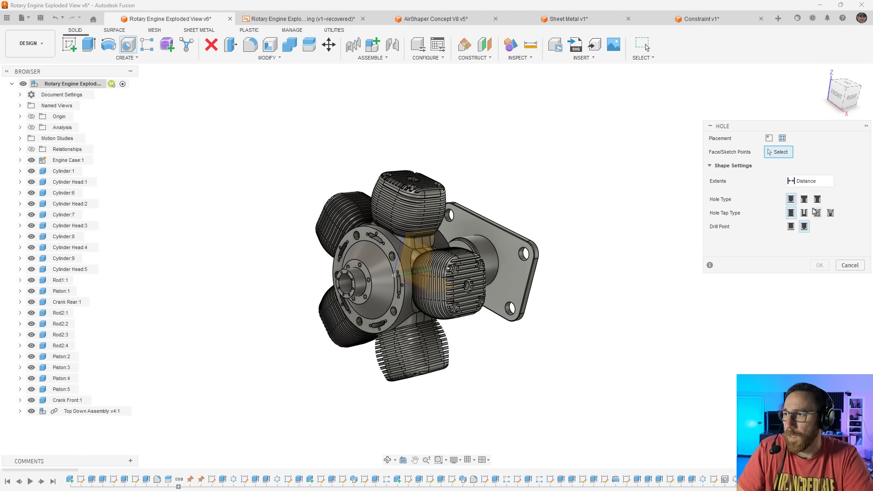
pyautogui.click(818, 213)
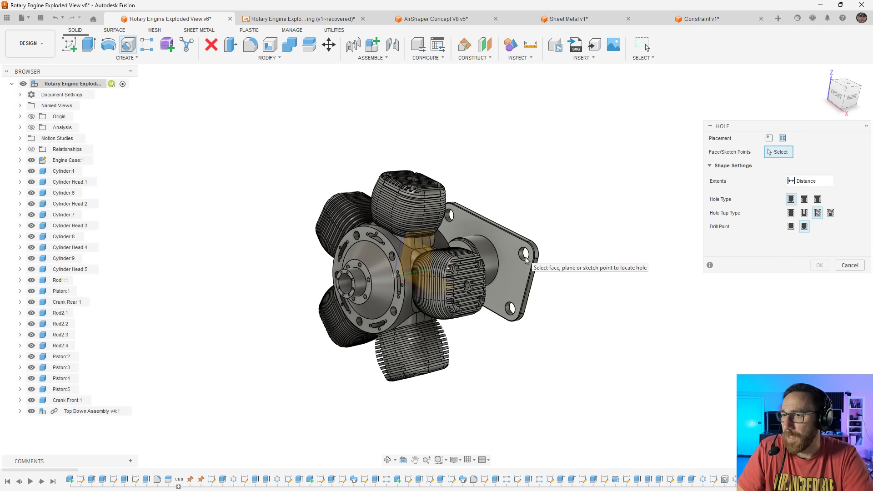
pyautogui.click(850, 265)
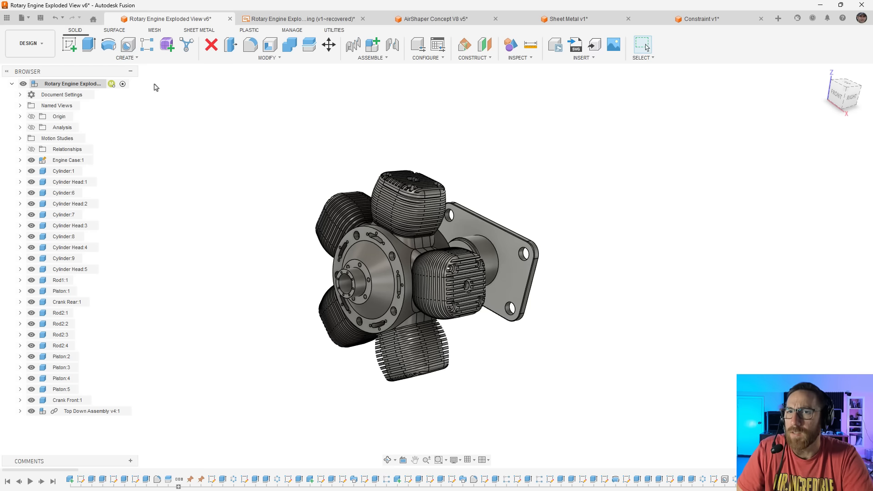
# Preview the Thread command on a hole in the engine case's front flange, review its class options and cancel it
pyautogui.click(126, 58)
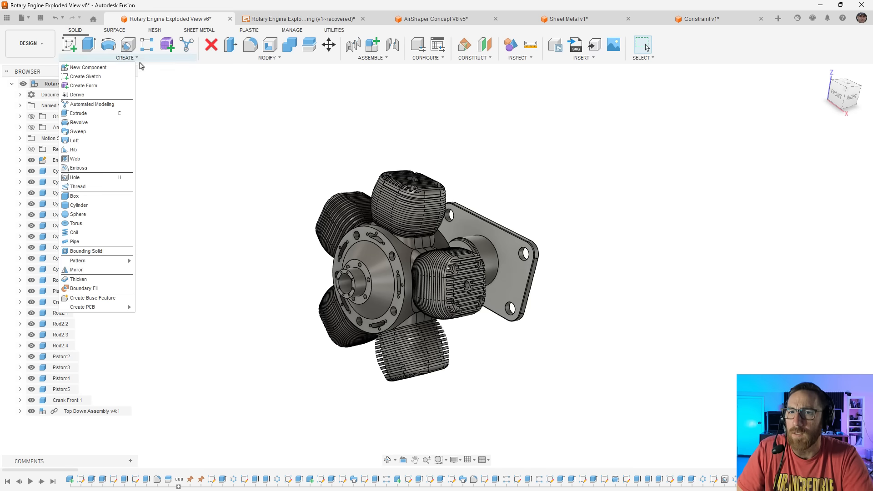
pyautogui.click(77, 187)
pyautogui.scroll(2, 525, 263)
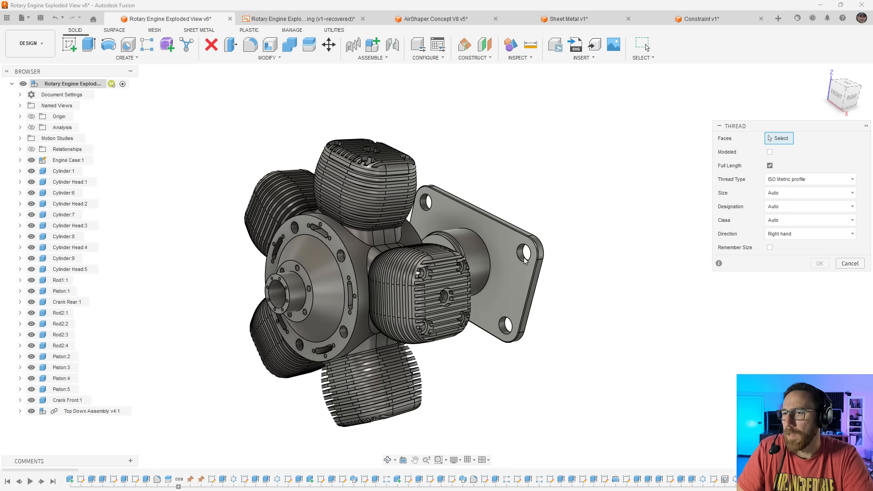
pyautogui.click(341, 258)
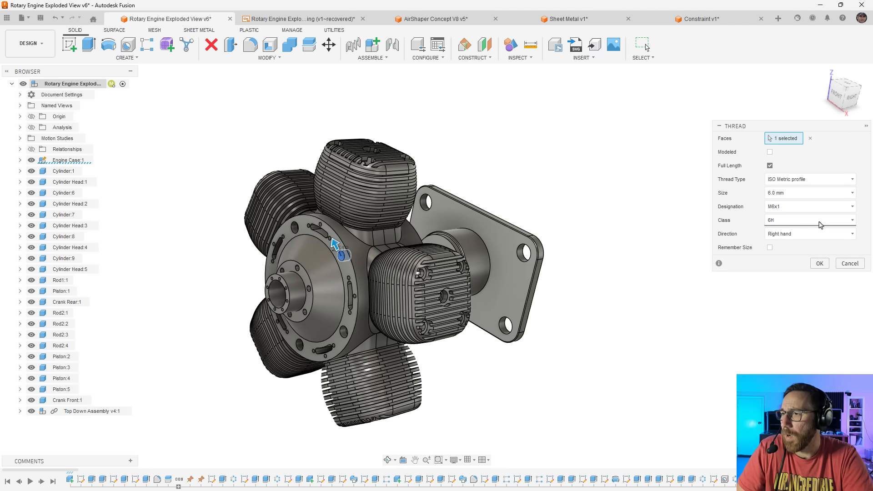
pyautogui.click(812, 223)
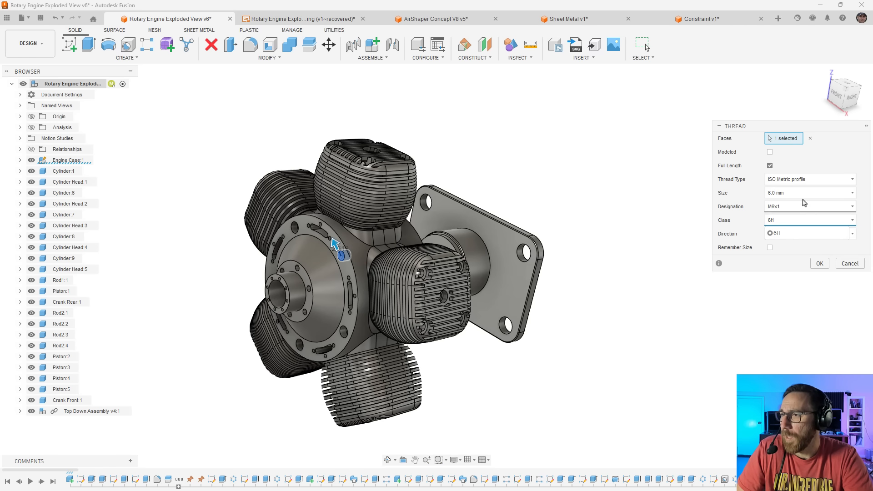
pyautogui.click(798, 222)
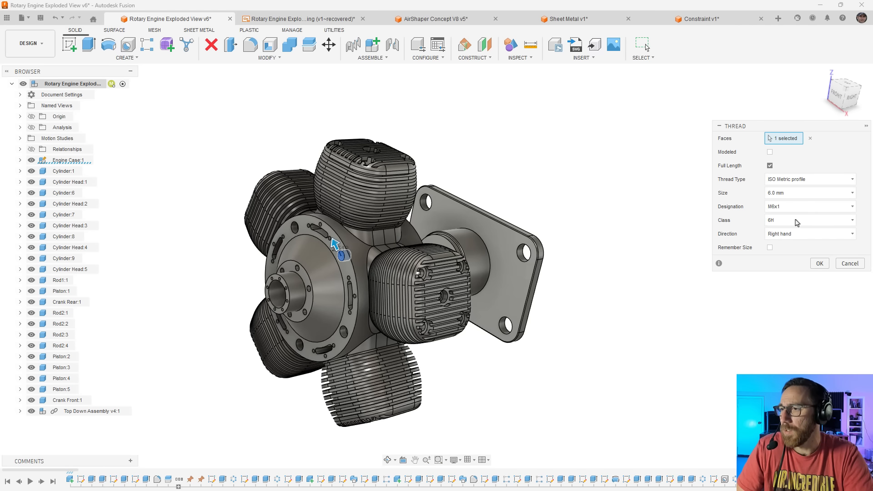
pyautogui.click(850, 264)
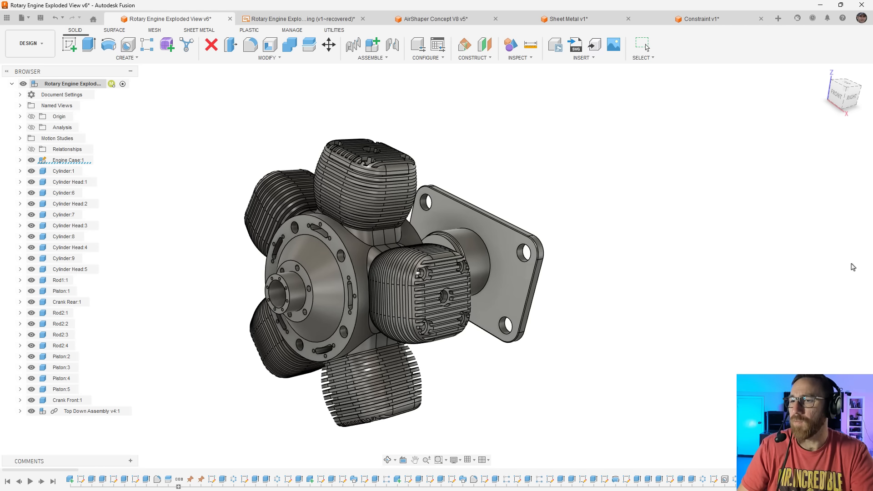
# Return to the Rotary Engine drawing and review the Hole and Thread Note command and the rod hole's fit tolerance settings
pyautogui.click(308, 20)
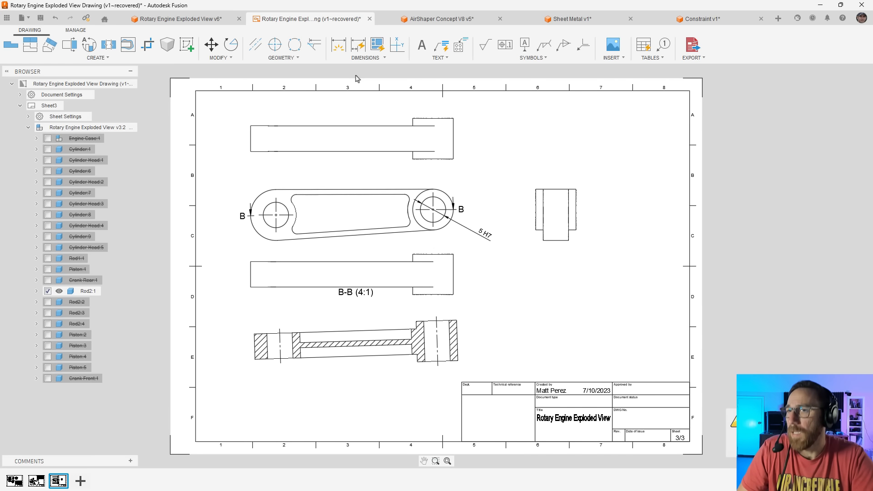
pyautogui.click(430, 58)
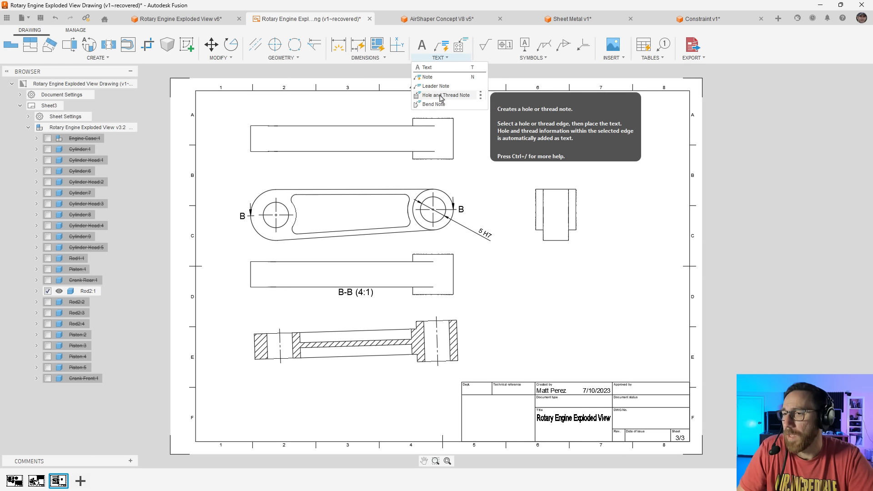
pyautogui.doubleClick(485, 235)
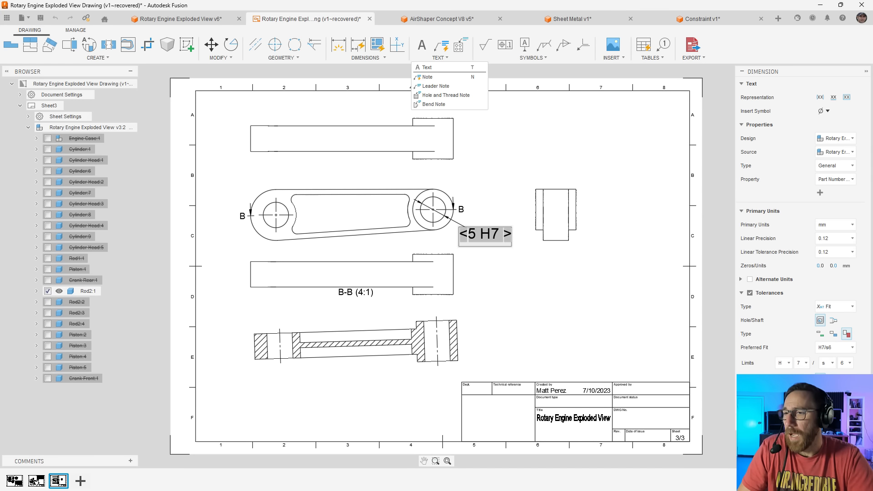
pyautogui.click(446, 95)
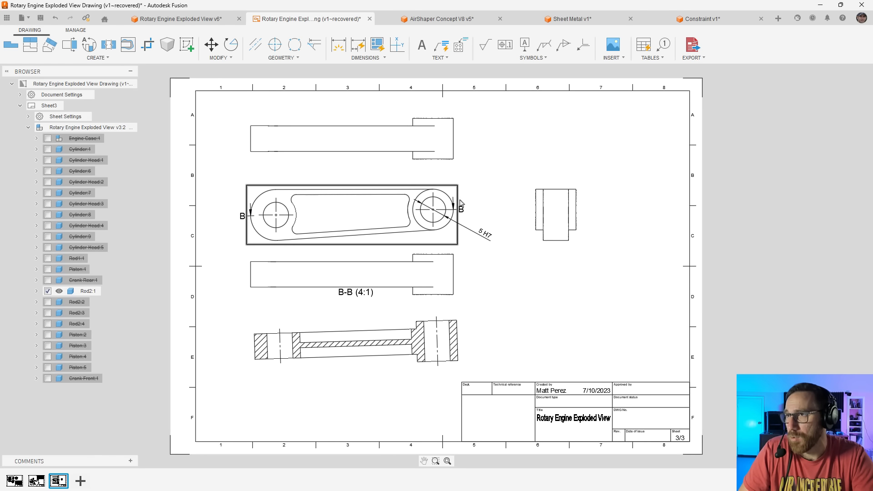
# Switch to the Constraint design and change to the Manufacture workspace
pyautogui.click(177, 23)
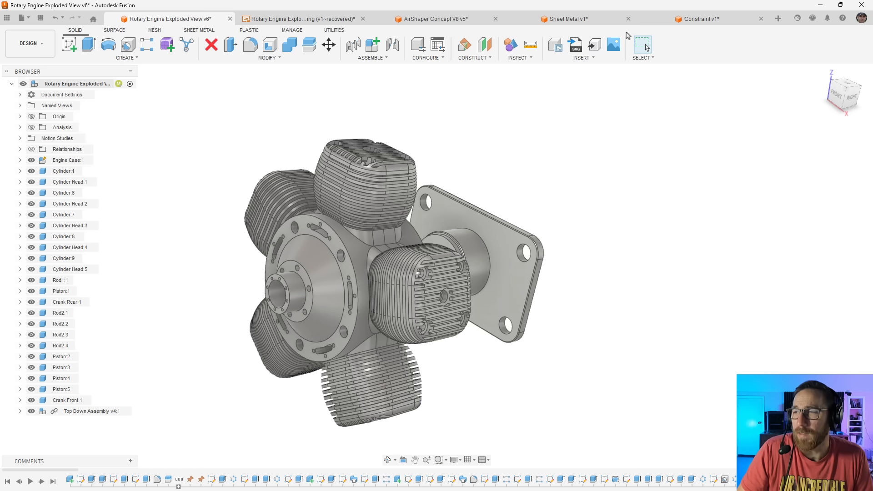
pyautogui.click(705, 19)
pyautogui.click(28, 43)
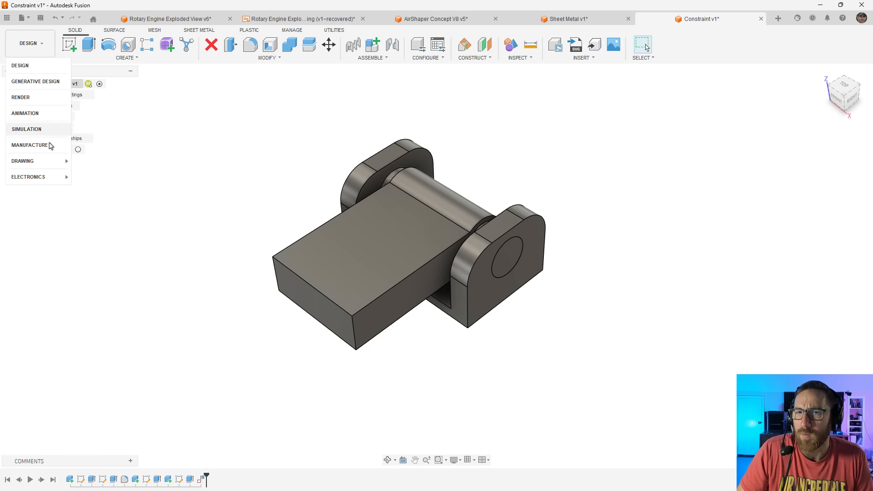
pyautogui.click(28, 145)
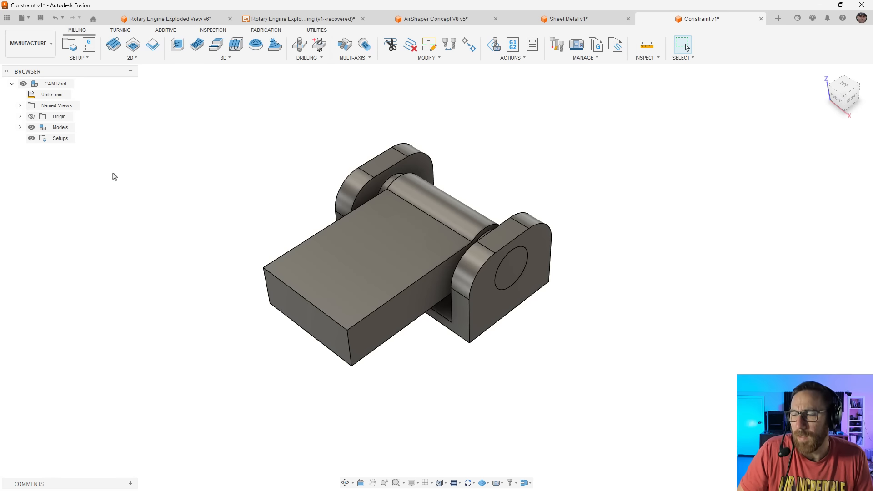
# Review the geometry and passes settings of a 3D Scallop toolpath, cancel it and return to the Design workspace
pyautogui.click(246, 61)
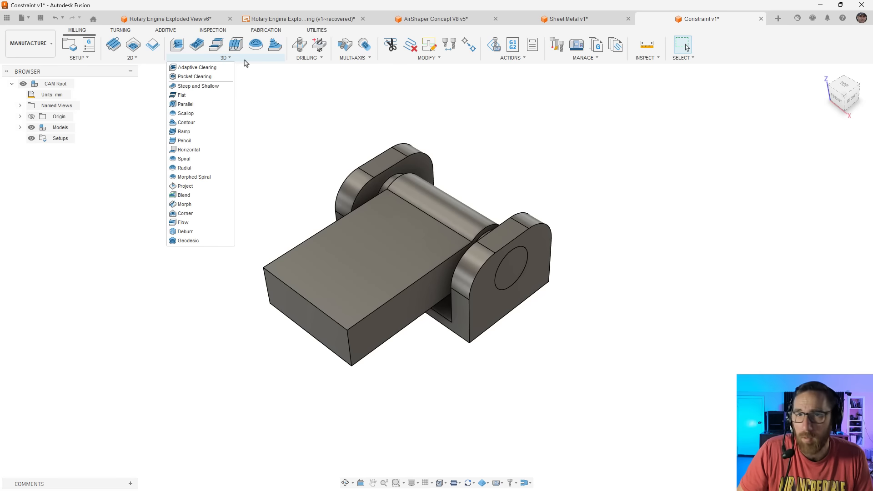
pyautogui.click(192, 113)
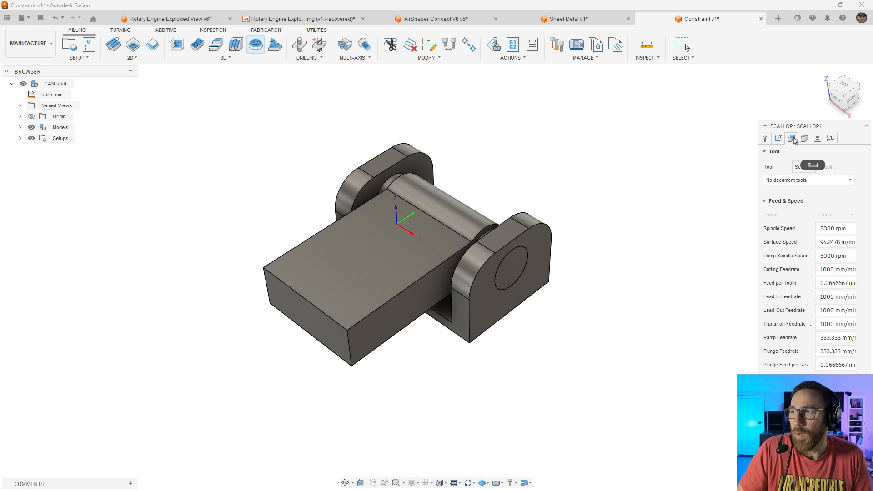
pyautogui.click(792, 138)
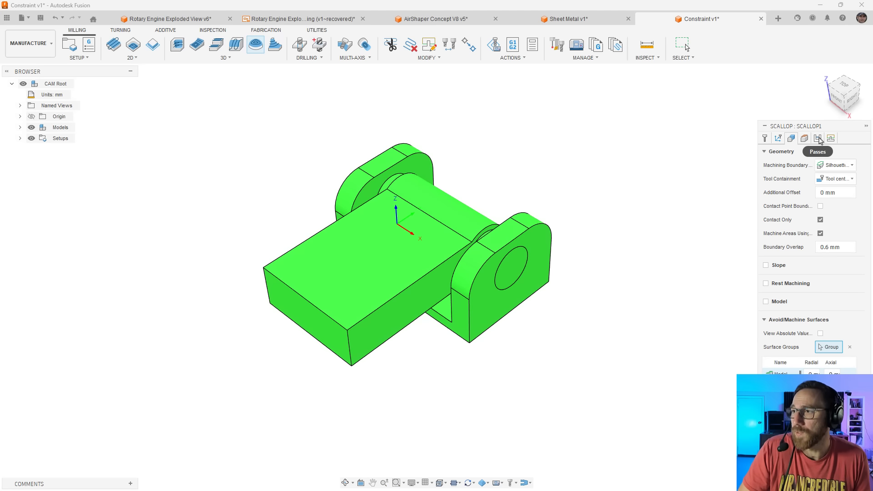
pyautogui.click(819, 139)
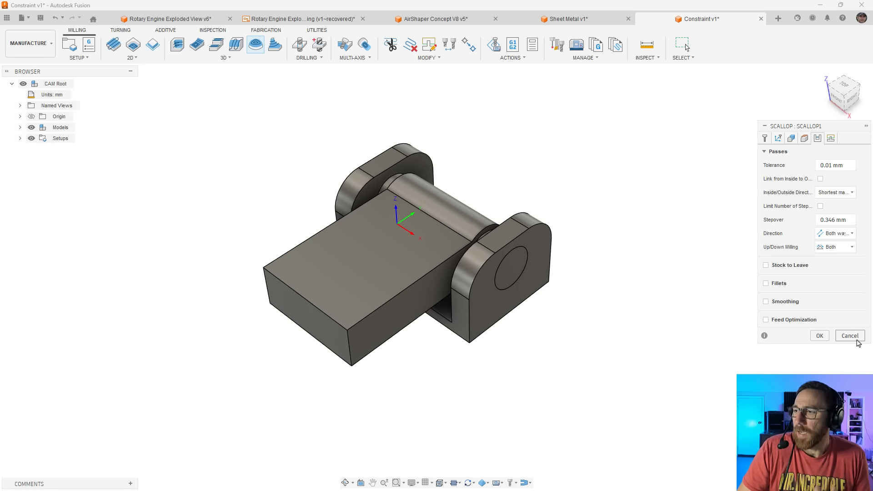
pyautogui.click(858, 338)
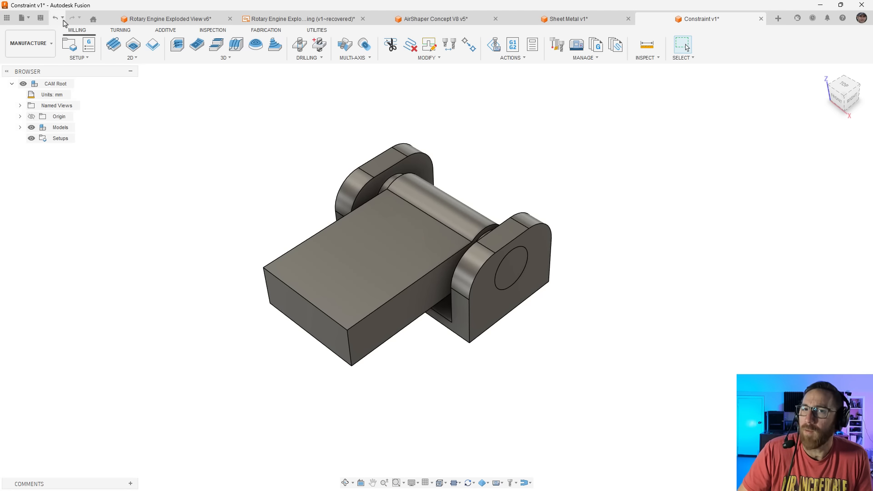
pyautogui.click(32, 44)
pyautogui.click(36, 65)
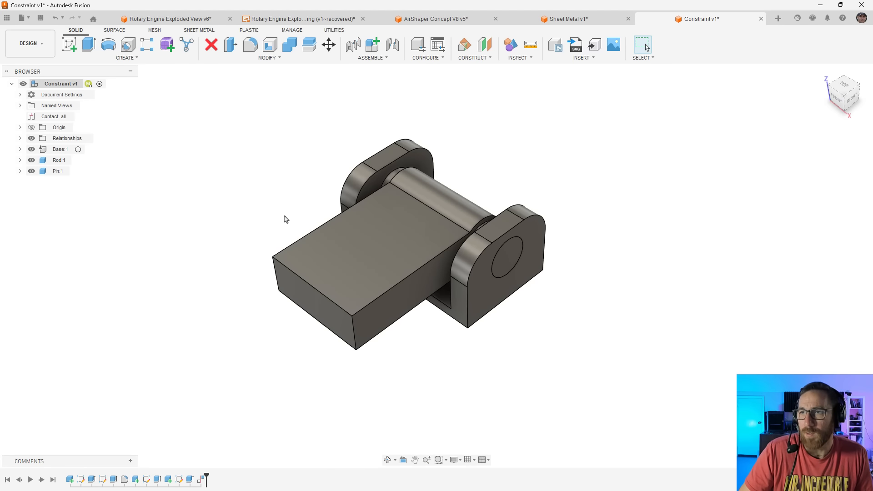